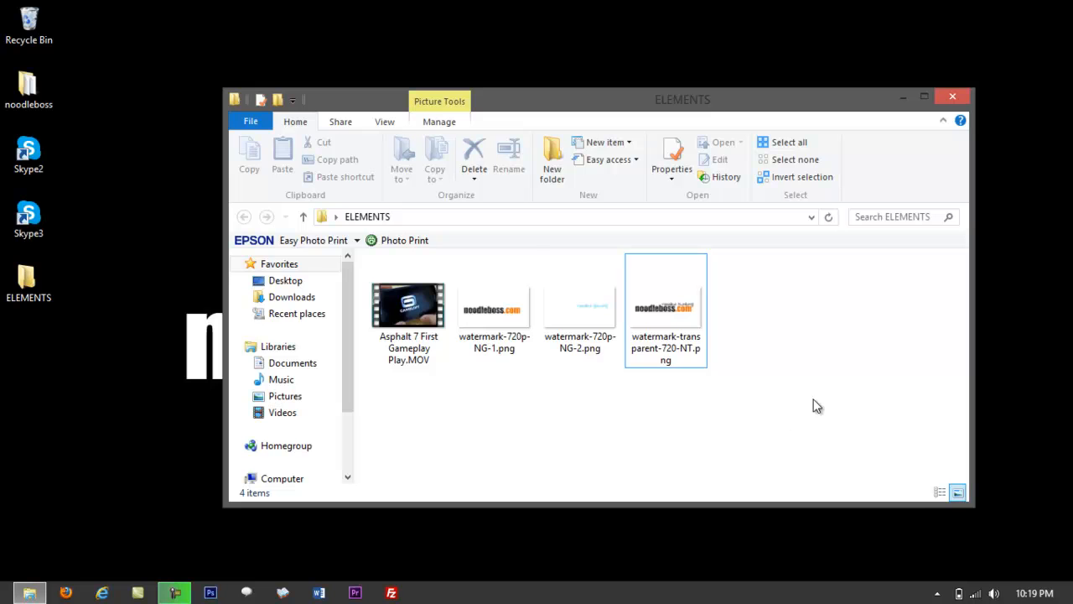
- View the three watermark PNG images in the ELEMENTS folder one after another, then close the image viewer
{"action": "double_click", "coordinate": [480, 300]}
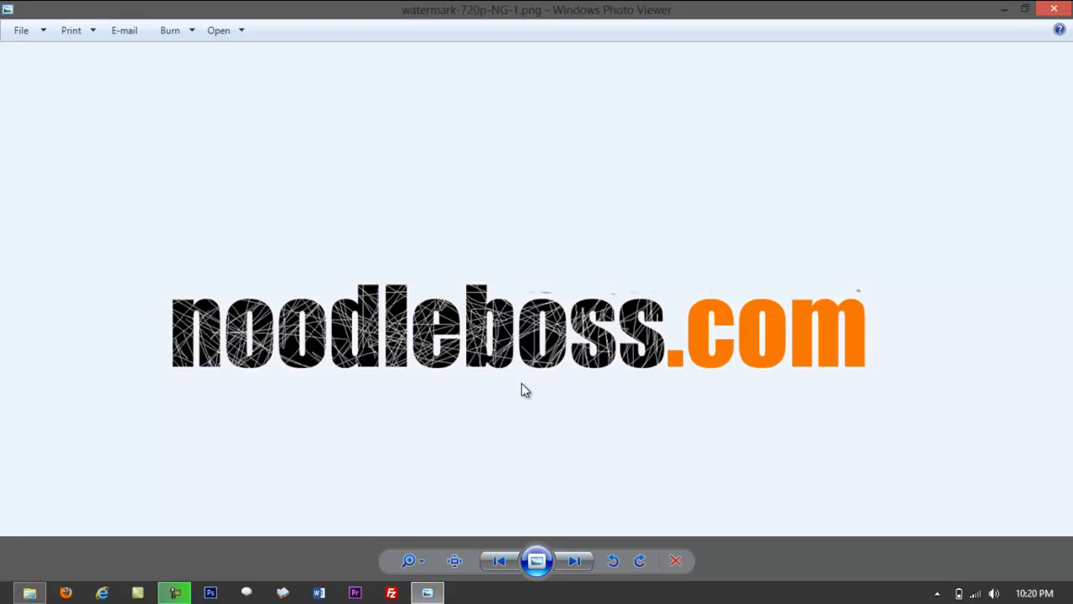
{"action": "left_click", "coordinate": [574, 560]}
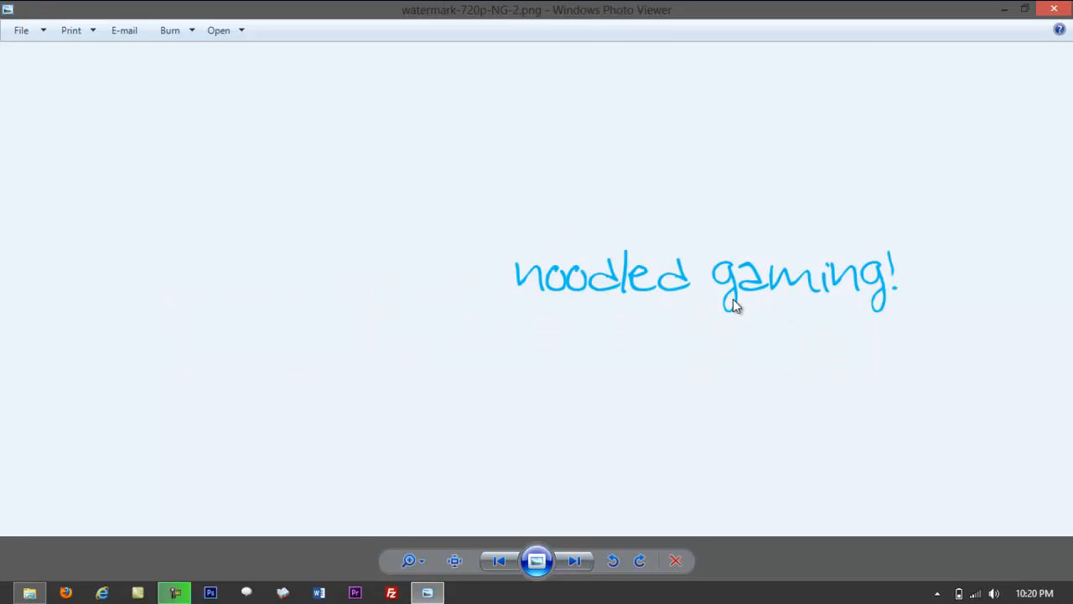
{"action": "left_click", "coordinate": [574, 560]}
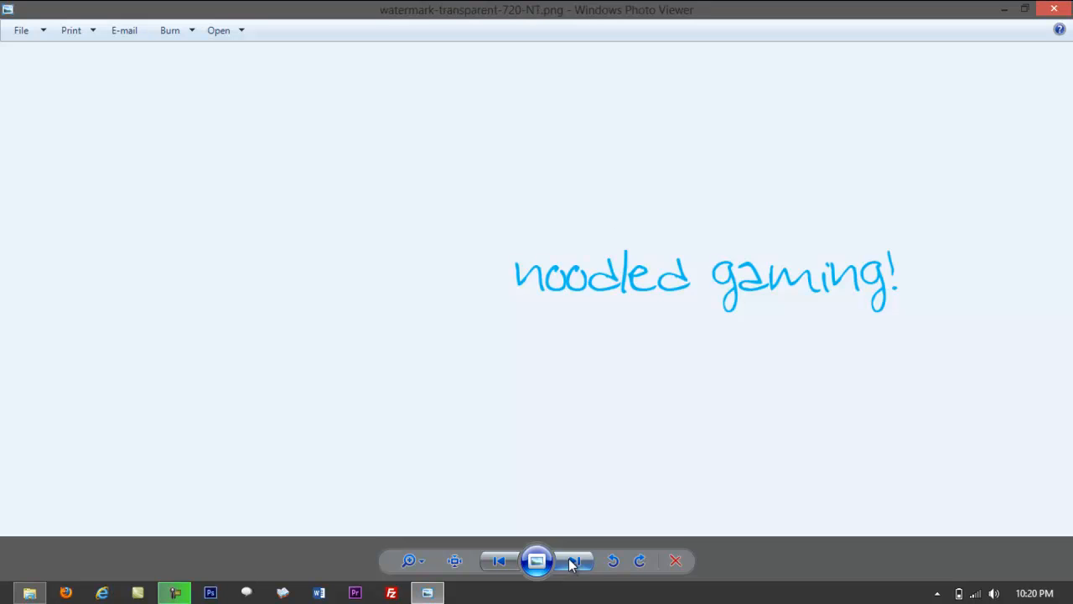
{"action": "left_click", "coordinate": [501, 562]}
{"action": "left_click", "coordinate": [501, 561]}
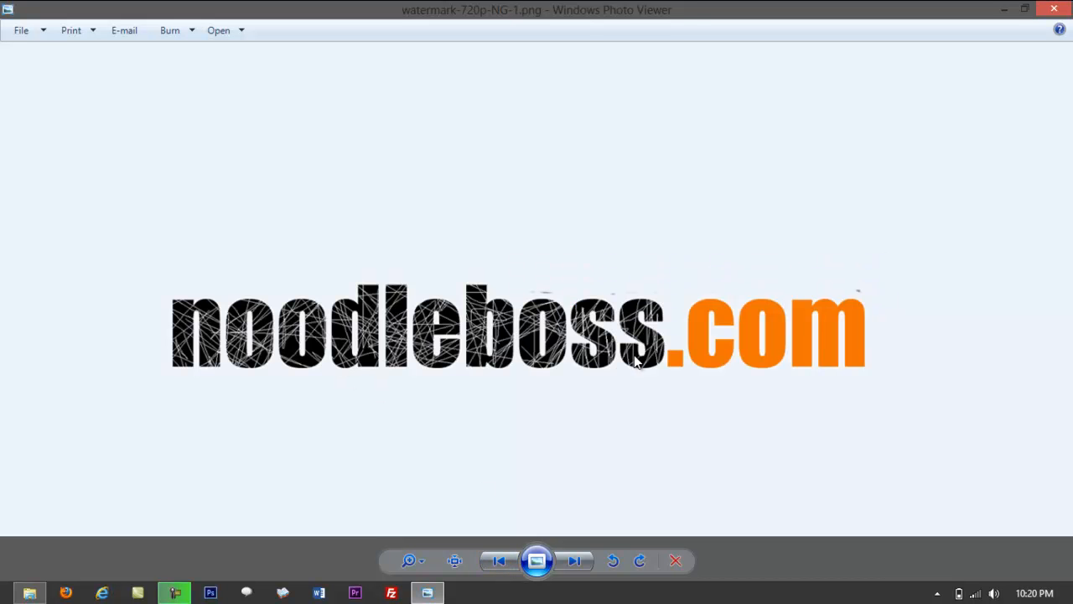
{"action": "left_click", "coordinate": [575, 561]}
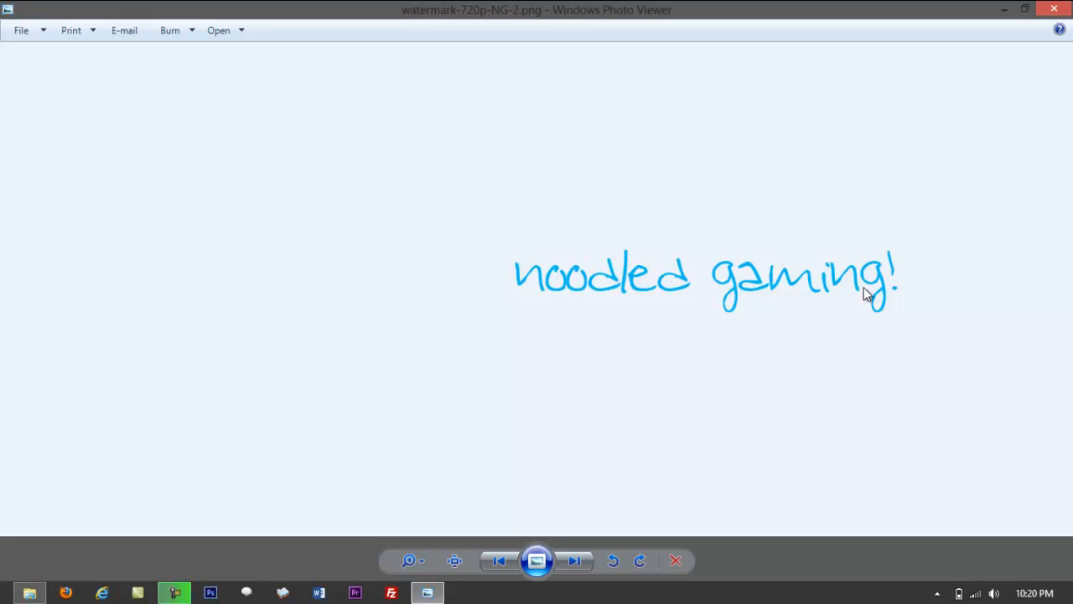
{"action": "left_click", "coordinate": [575, 561]}
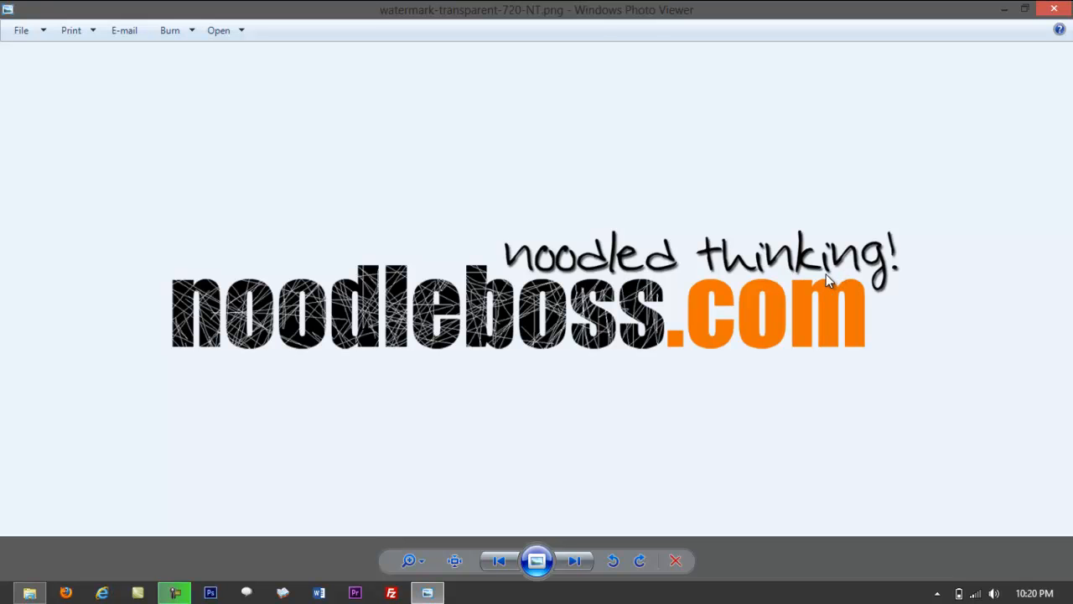
{"action": "left_click", "coordinate": [1062, 7]}
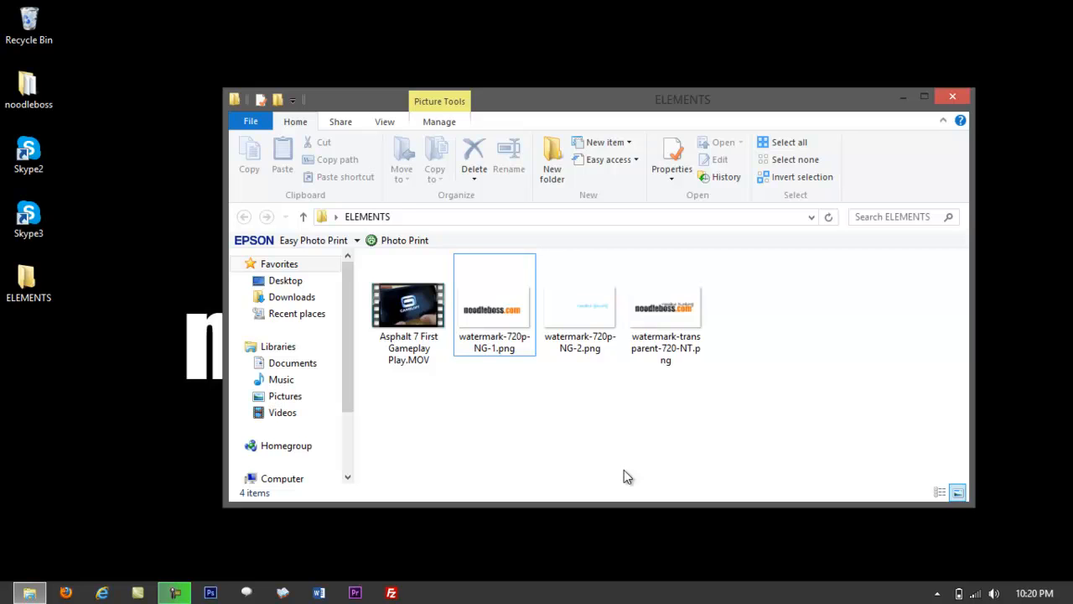
- Play Asphalt 7 First Gameplay Play.MOV, skim through it to near the end, and return to the ELEMENTS folder
{"action": "left_click_drag", "start_coordinate": [551, 113], "coordinate": [502, 112]}
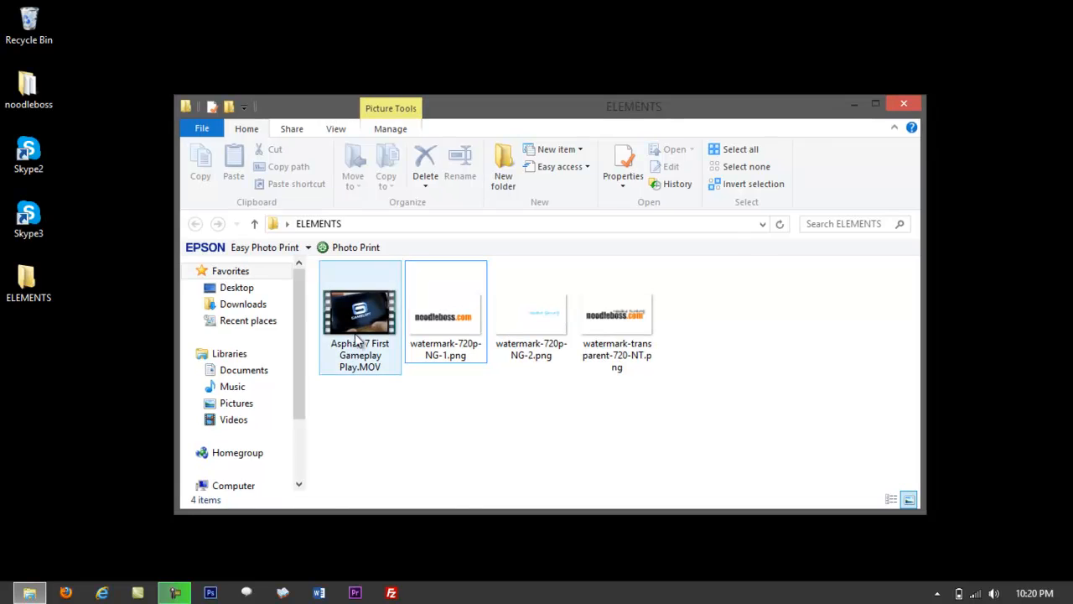
{"action": "left_click", "coordinate": [356, 314]}
{"action": "left_click", "coordinate": [448, 435]}
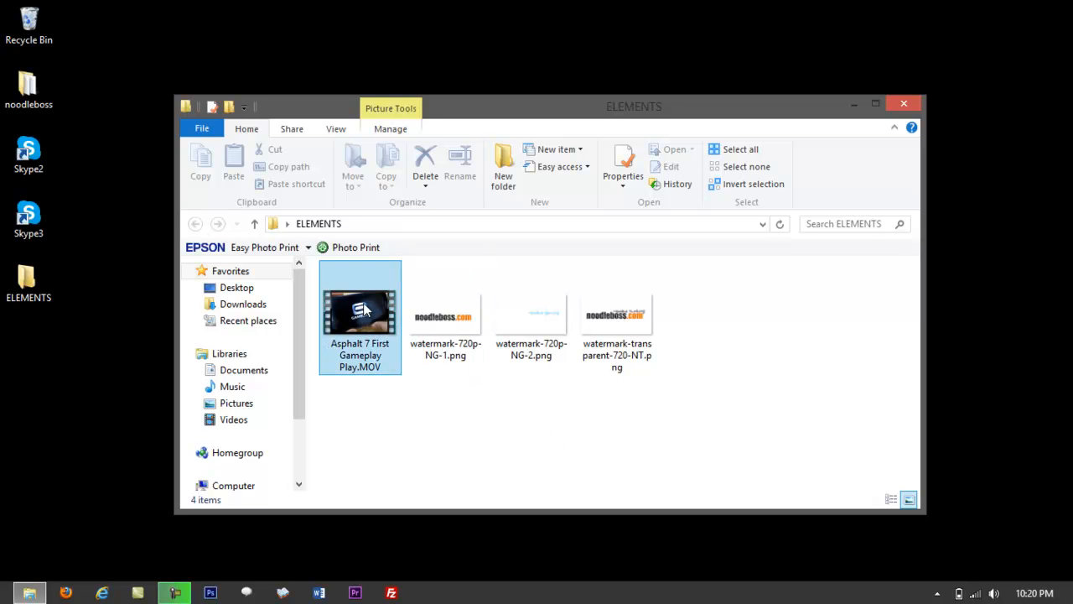
{"action": "double_click", "coordinate": [373, 348]}
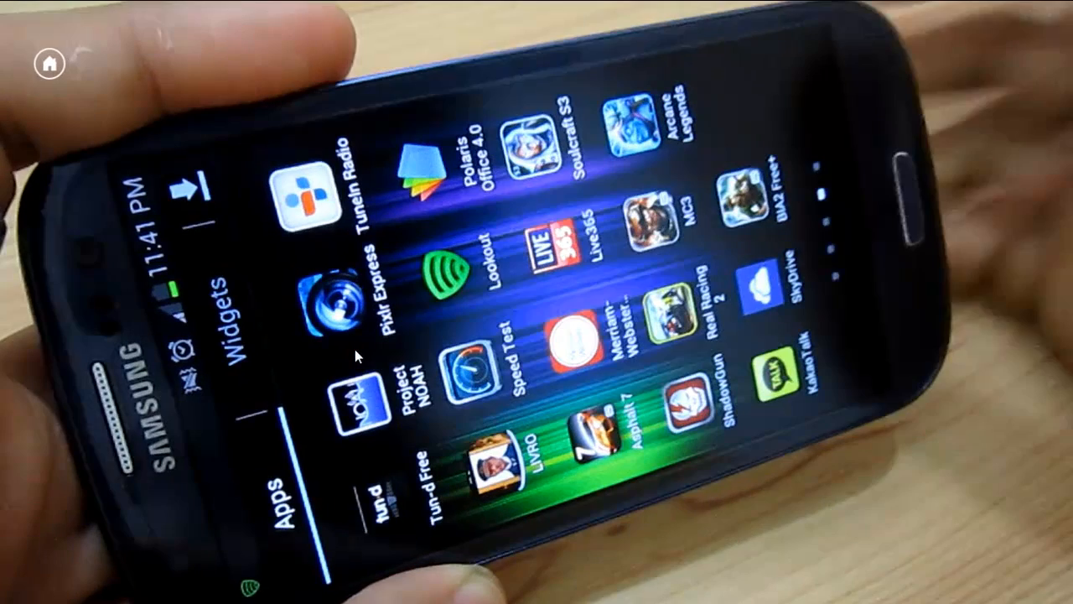
{"action": "mouse_move", "coordinate": [307, 431]}
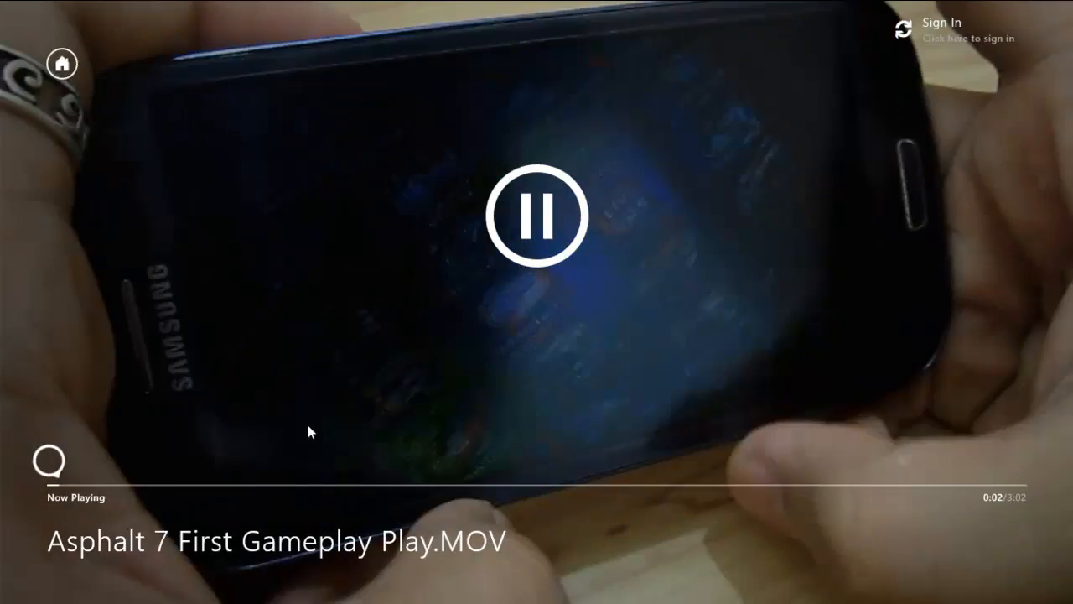
{"action": "left_click_drag", "start_coordinate": [48, 461], "coordinate": [113, 461]}
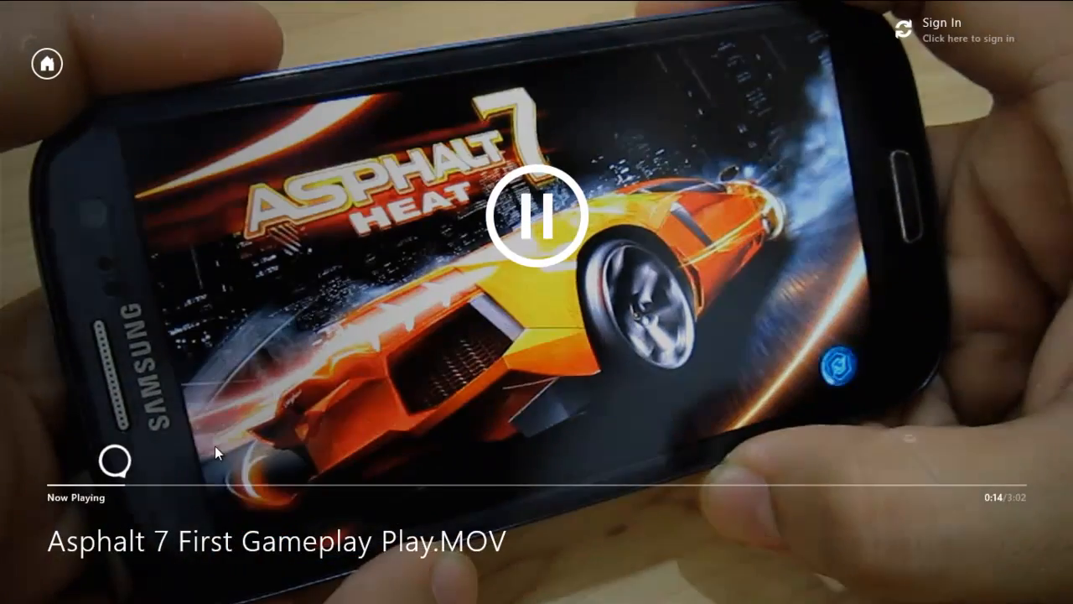
{"action": "left_click_drag", "start_coordinate": [214, 446], "coordinate": [998, 458]}
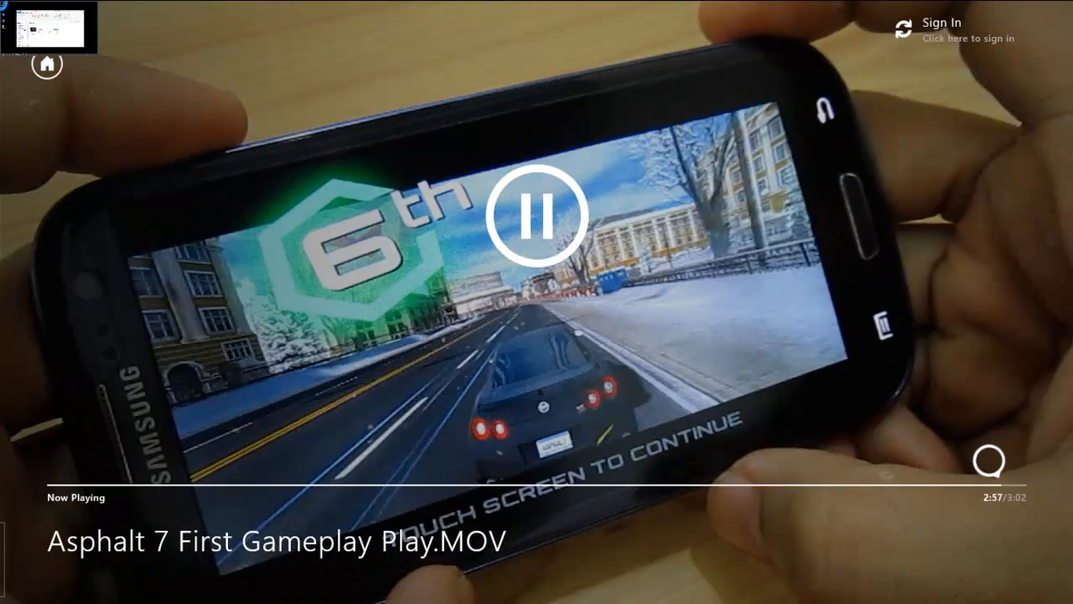
{"action": "left_click", "coordinate": [5, 4]}
{"action": "left_click", "coordinate": [709, 454]}
- Examine the detailed properties of Asphalt 7 First Gameplay Play.MOV, including its frame size and frame rate, then close them
{"action": "left_click", "coordinate": [388, 351]}
{"action": "right_click", "coordinate": [361, 319]}
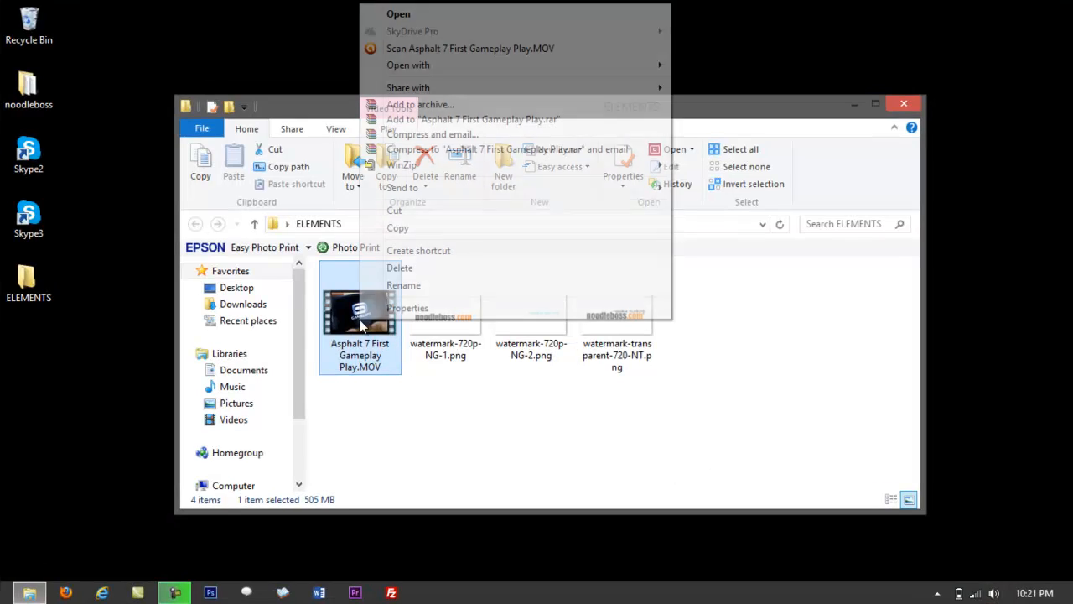
{"action": "left_click", "coordinate": [419, 309]}
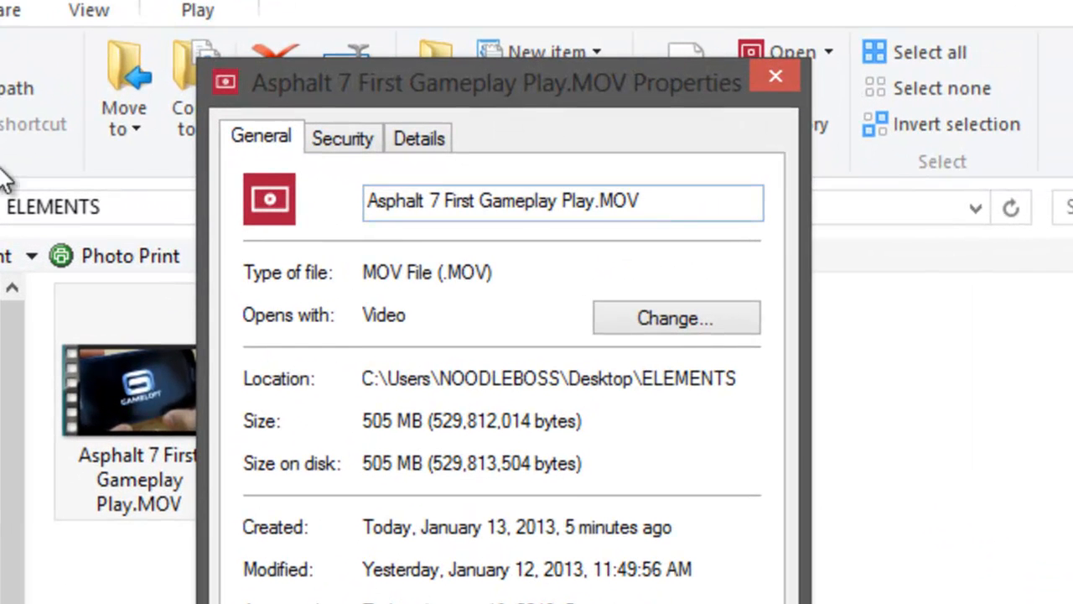
{"action": "left_click", "coordinate": [404, 137]}
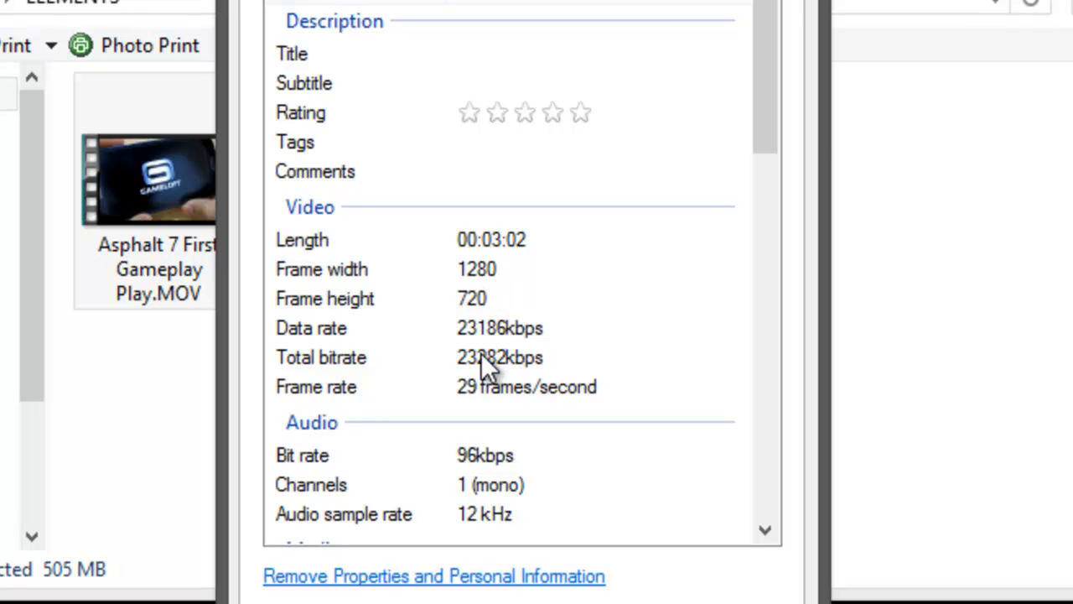
{"action": "scroll", "coordinate": [763, 115], "scroll_direction": "down", "scroll_amount": 1}
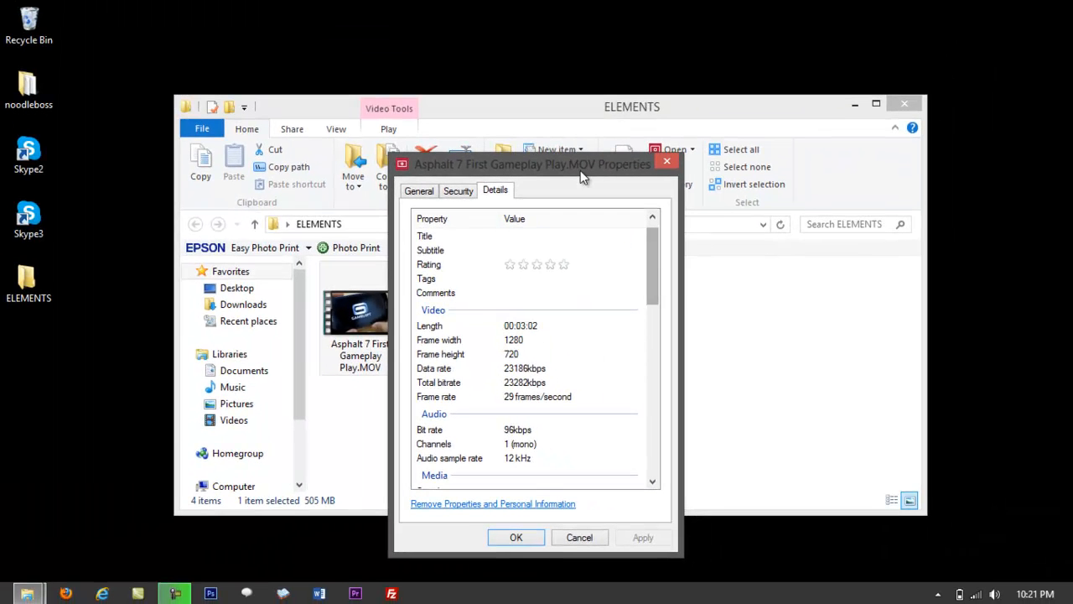
{"action": "mouse_move", "coordinate": [581, 172]}
{"action": "left_mouse_down"}
{"action": "mouse_move", "coordinate": [595, 165]}
{"action": "mouse_move", "coordinate": [567, 162]}
{"action": "mouse_move", "coordinate": [587, 165]}
{"action": "left_mouse_up"}
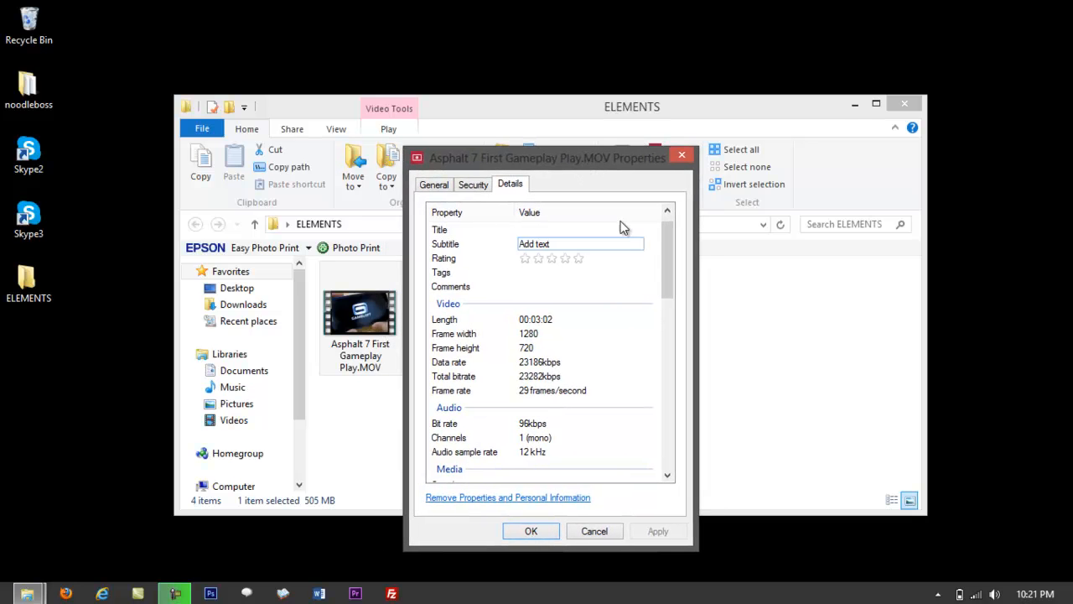
{"action": "left_click", "coordinate": [682, 156]}
- Minimize the ELEMENTS folder window, switch to Adobe Premiere Pro, and start a new project
{"action": "left_click_drag", "start_coordinate": [693, 113], "coordinate": [706, 114]}
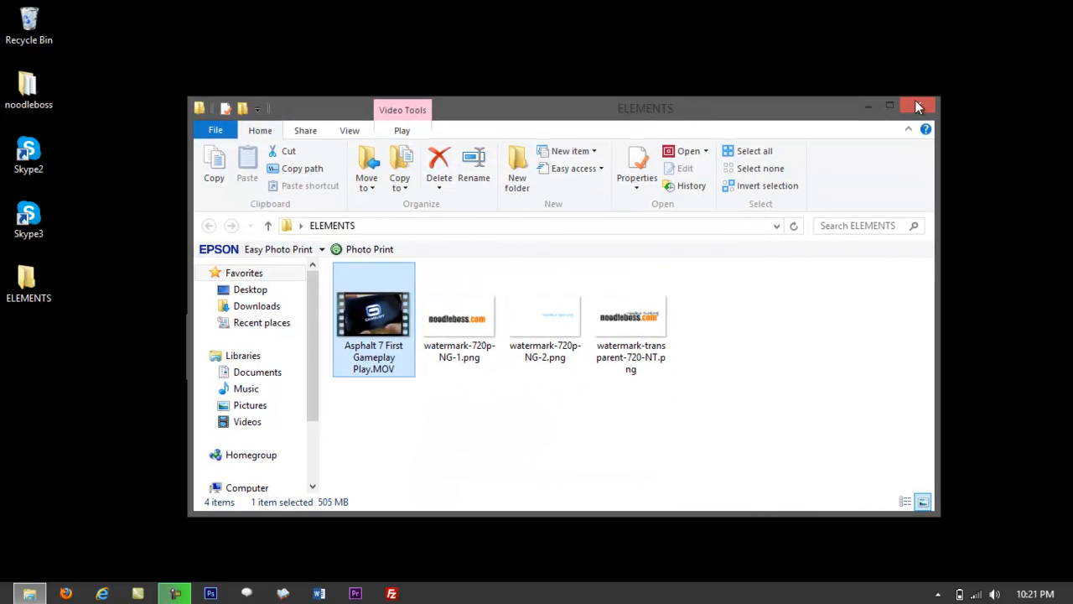
{"action": "left_click", "coordinate": [874, 111]}
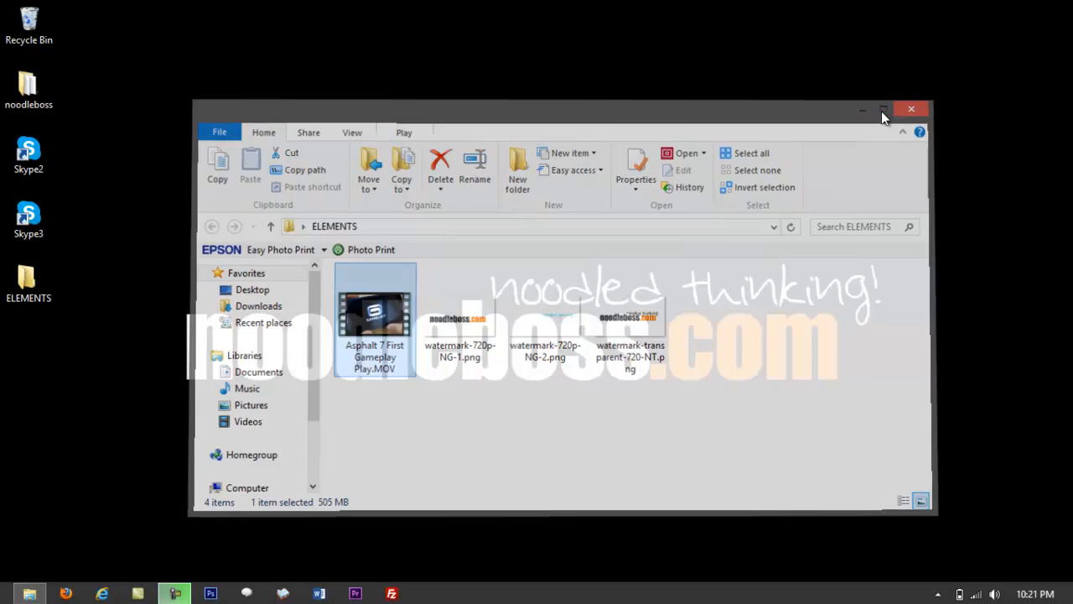
{"action": "left_click", "coordinate": [356, 593]}
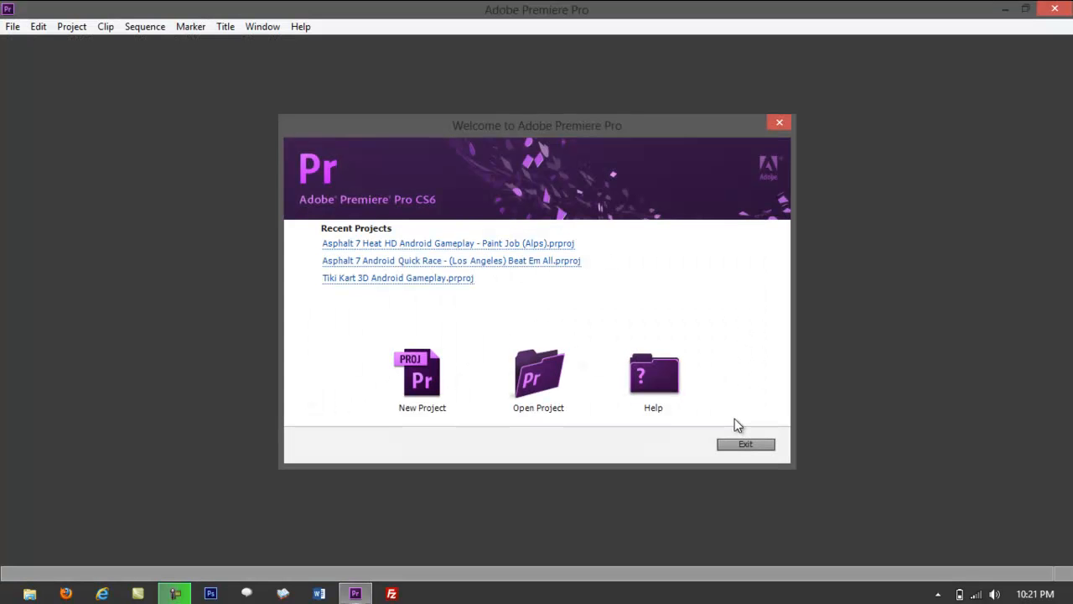
{"action": "mouse_move", "coordinate": [541, 129]}
{"action": "left_mouse_down"}
{"action": "mouse_move", "coordinate": [542, 114]}
{"action": "mouse_move", "coordinate": [542, 139]}
{"action": "left_mouse_up"}
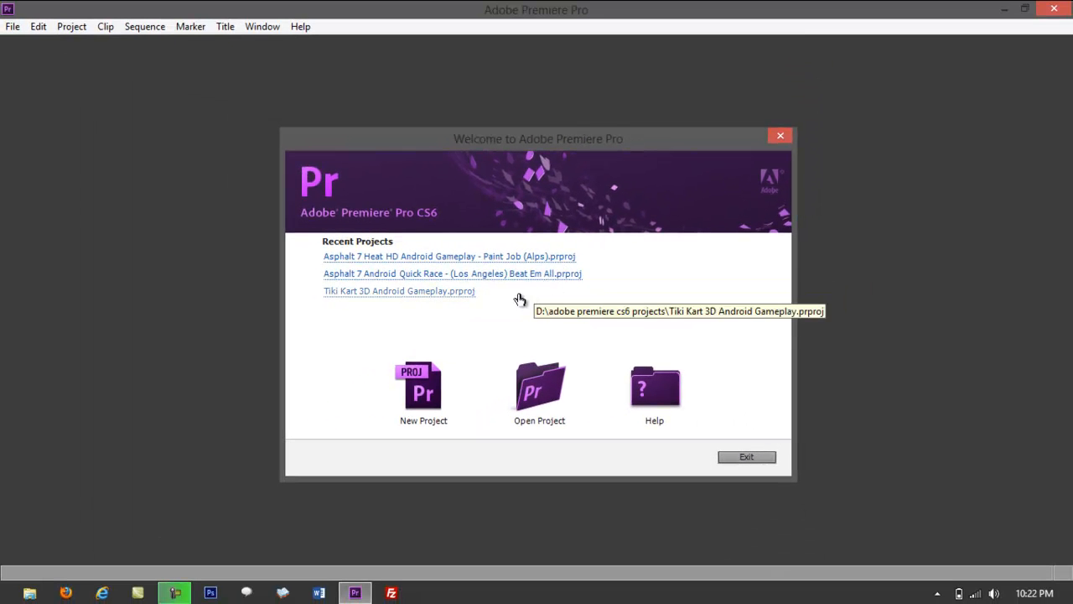
{"action": "left_click", "coordinate": [418, 410]}
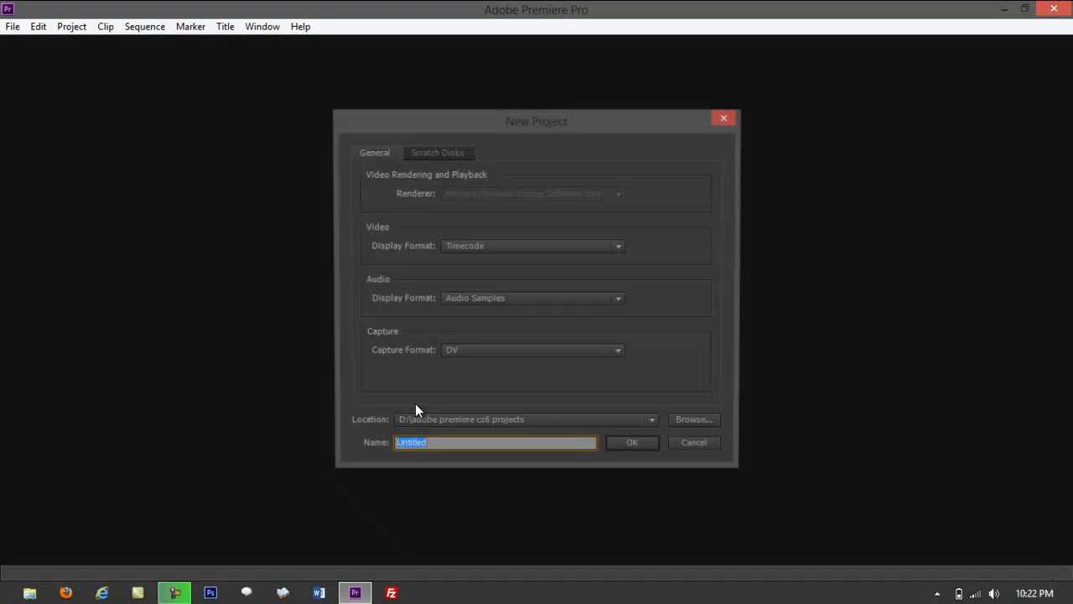
{"action": "left_click_drag", "start_coordinate": [534, 134], "coordinate": [537, 139]}
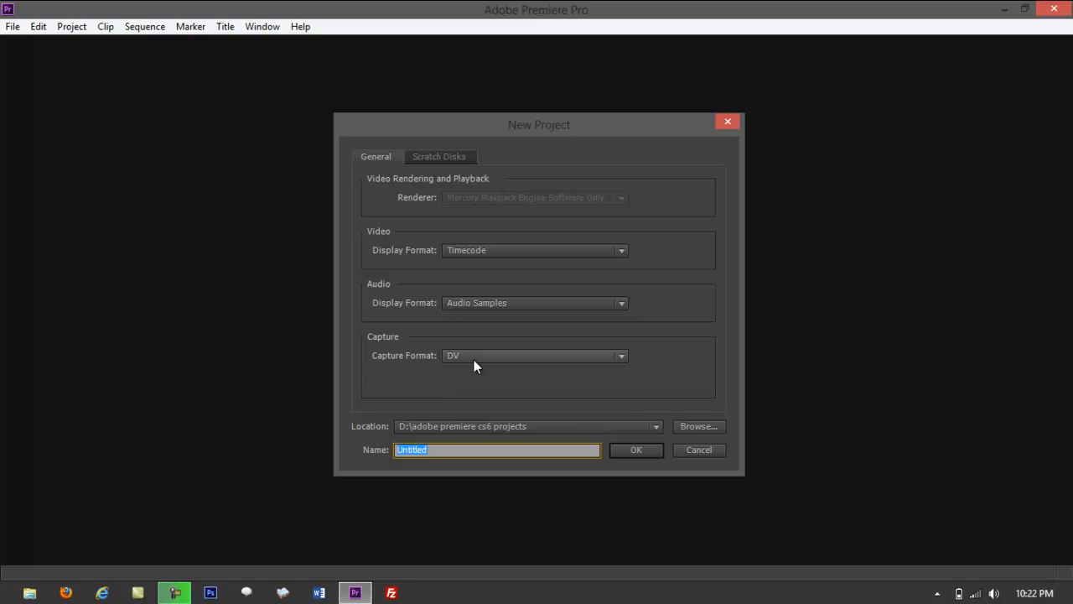
{"action": "left_click", "coordinate": [584, 387]}
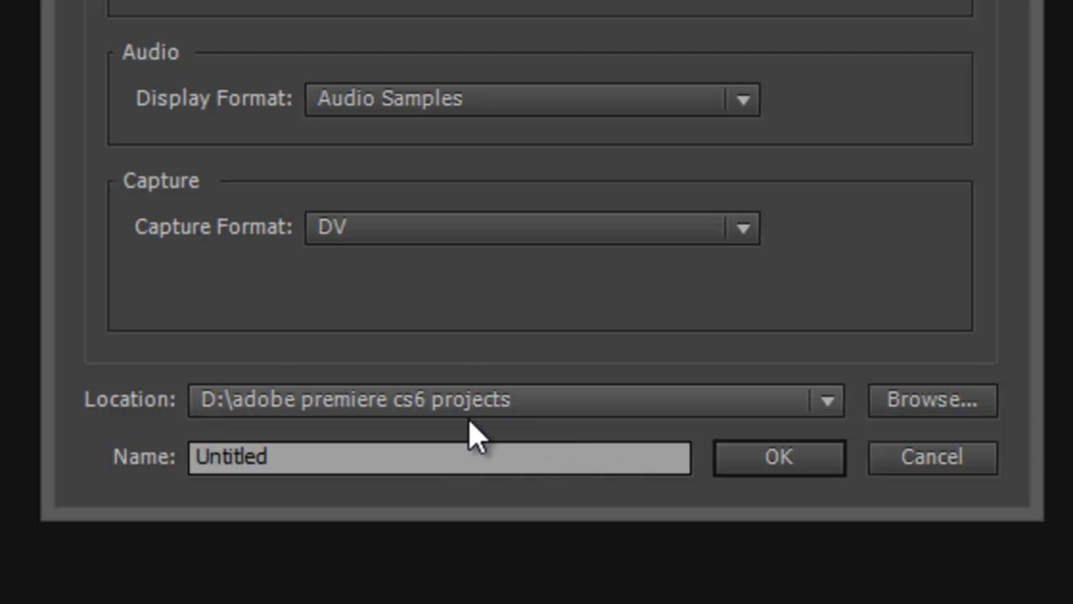
- Set the new project's location to the ELEMENTS folder on the Desktop
{"action": "left_click", "coordinate": [955, 401]}
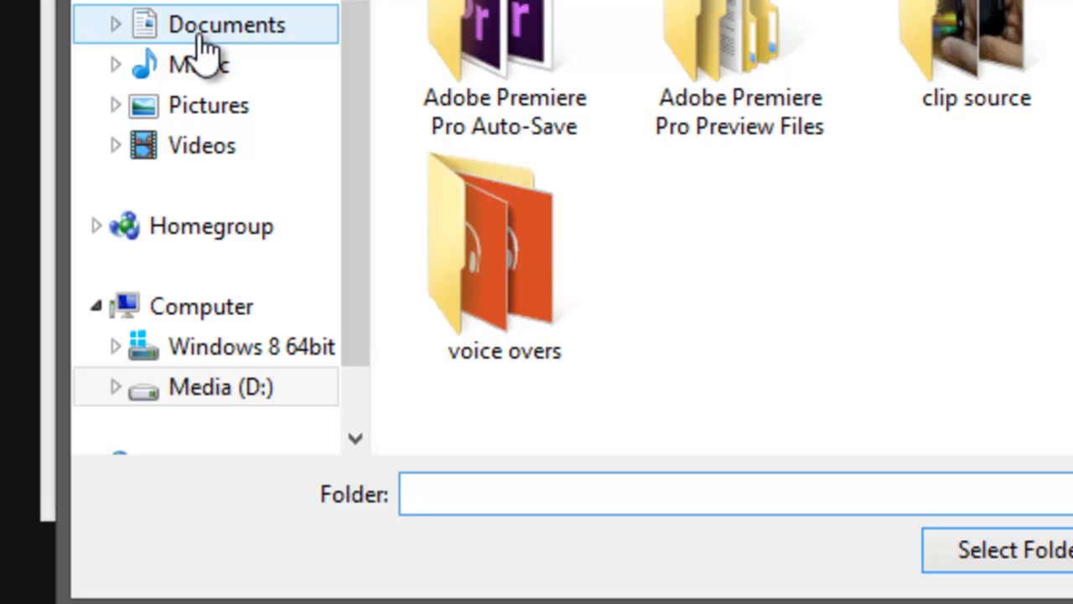
{"action": "left_click", "coordinate": [202, 38]}
{"action": "left_click_drag", "start_coordinate": [372, 120], "coordinate": [367, 120]}
{"action": "scroll", "coordinate": [354, 120], "scroll_direction": "up", "scroll_amount": 2}
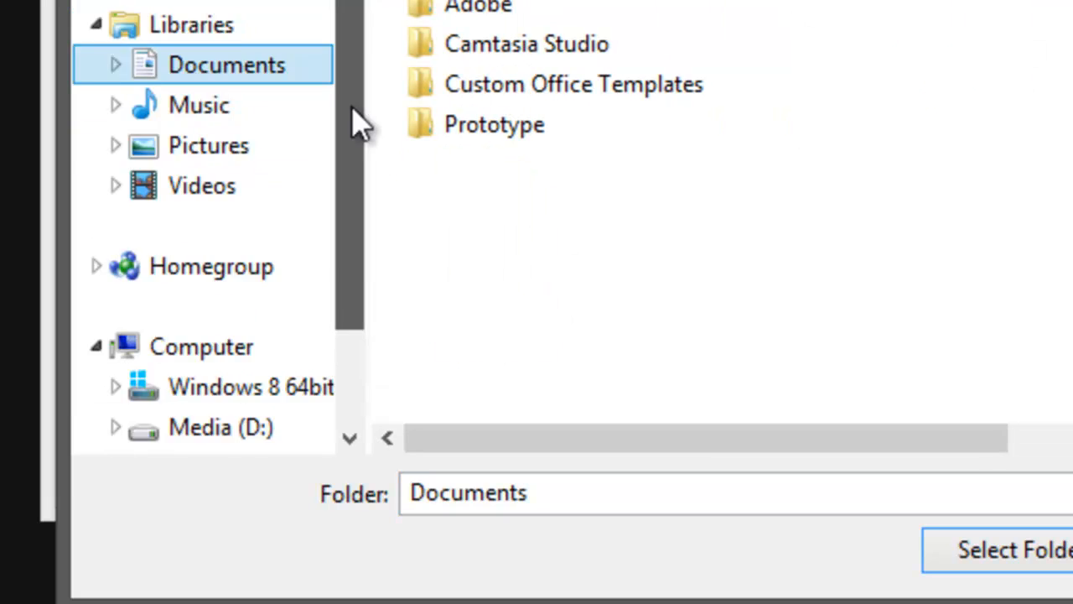
{"action": "left_click", "coordinate": [226, 1]}
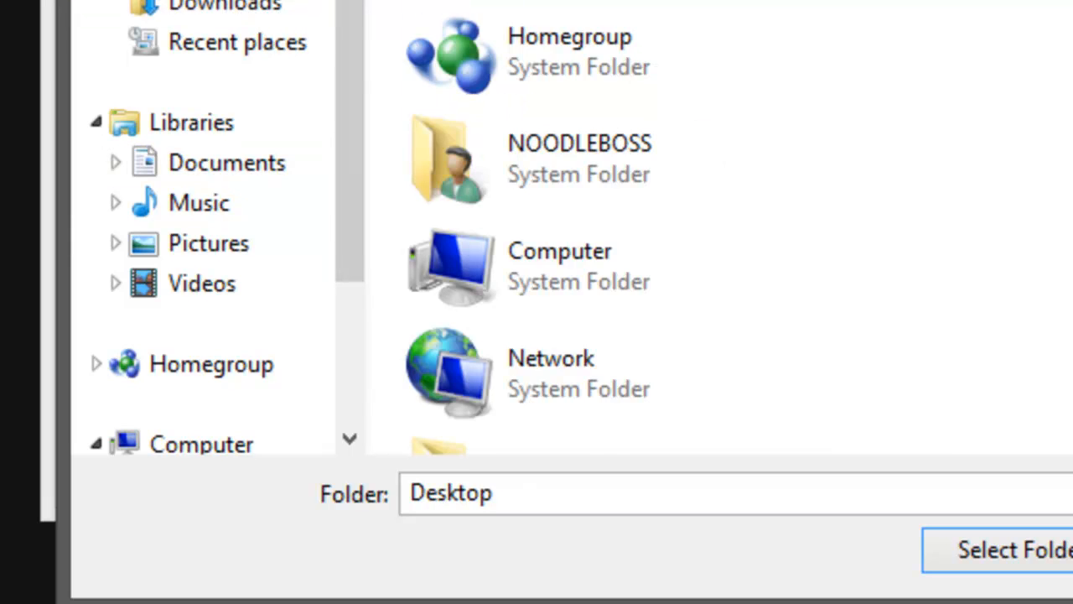
{"action": "scroll", "coordinate": [713, 226], "scroll_direction": "down", "scroll_amount": 2}
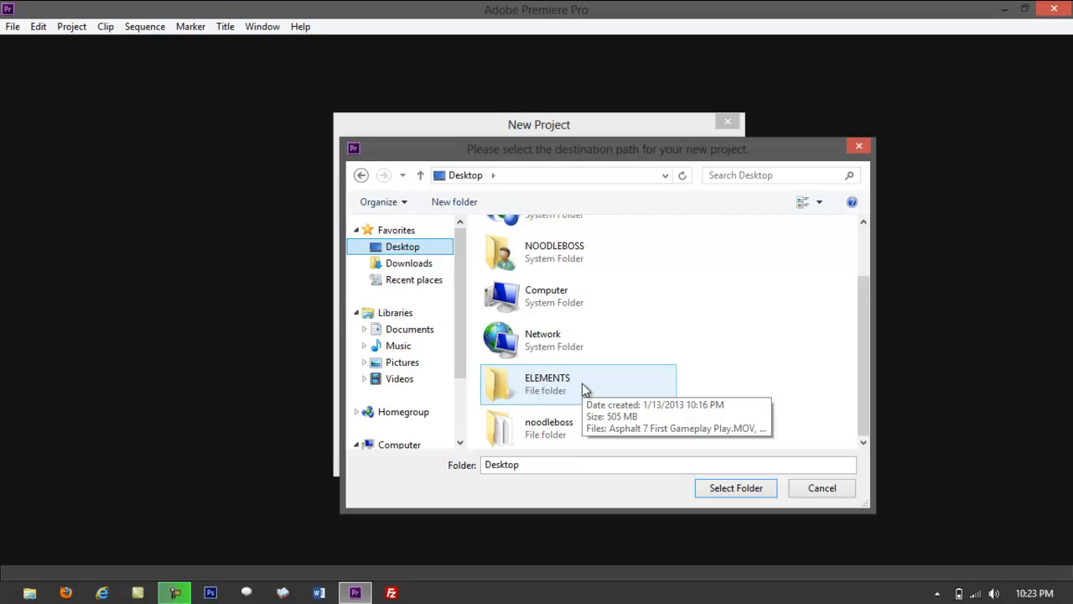
{"action": "double_click", "coordinate": [584, 389]}
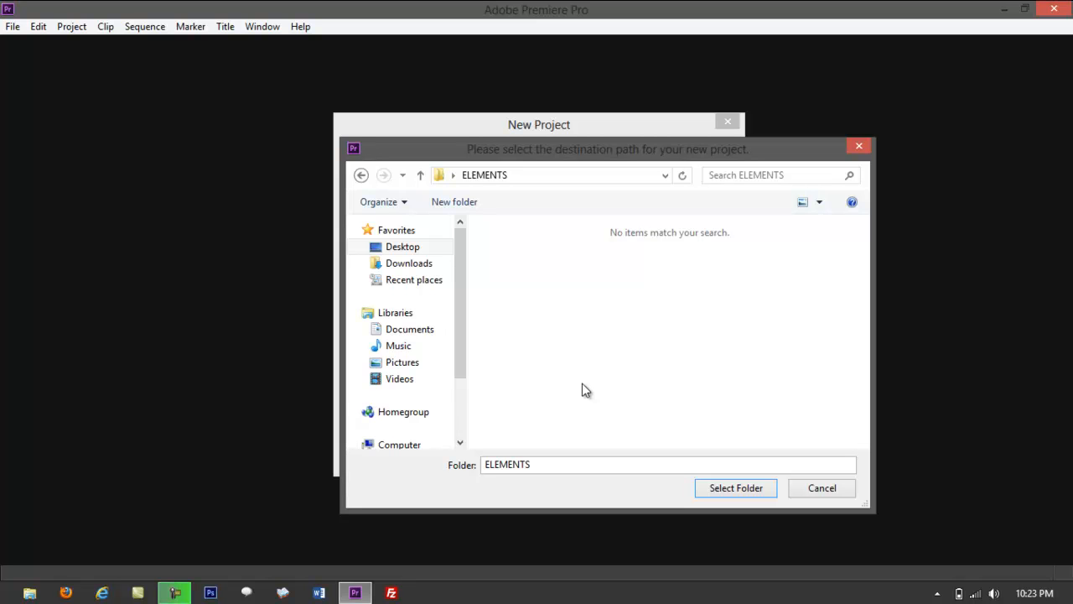
{"action": "left_click", "coordinate": [735, 487]}
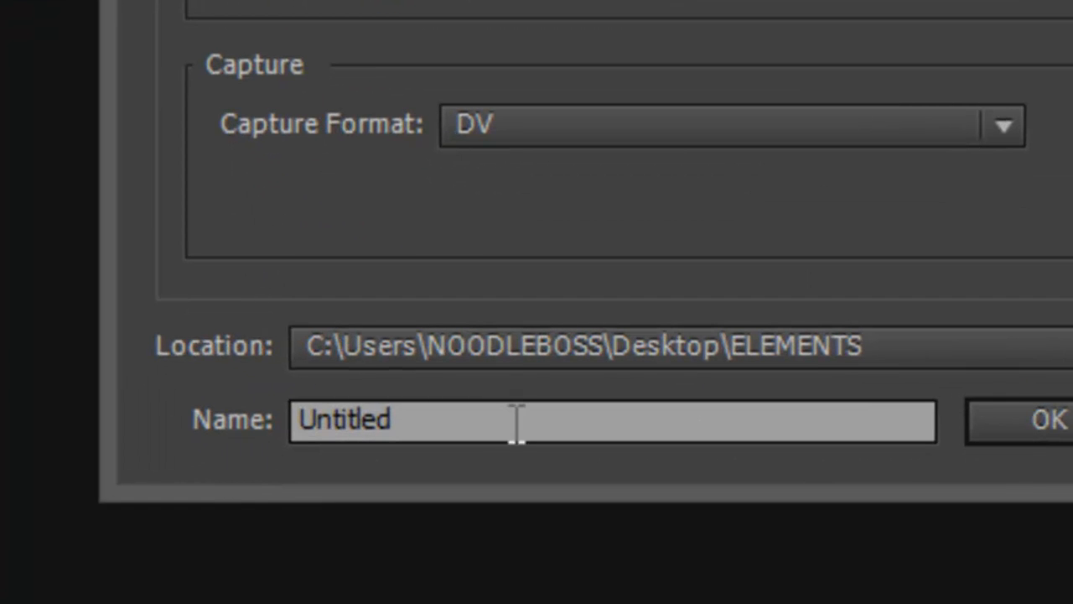
- Name the new project PREMIERE DEMO EDIT
{"action": "left_click_drag", "start_coordinate": [517, 423], "coordinate": [276, 415]}
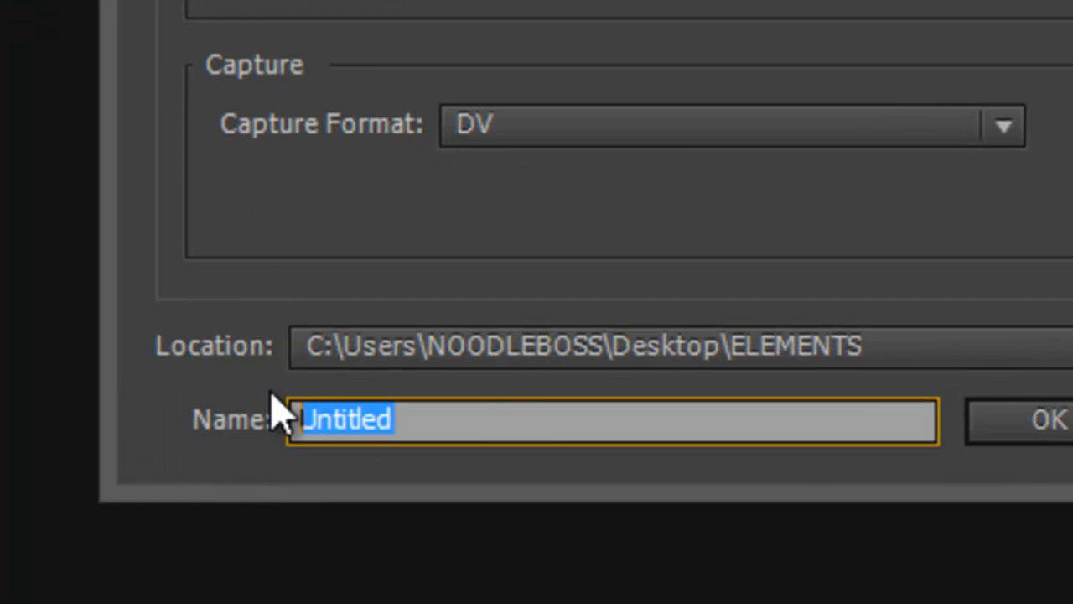
{"action": "type", "text": "A"}
{"action": "key", "text": "BackSpace"}
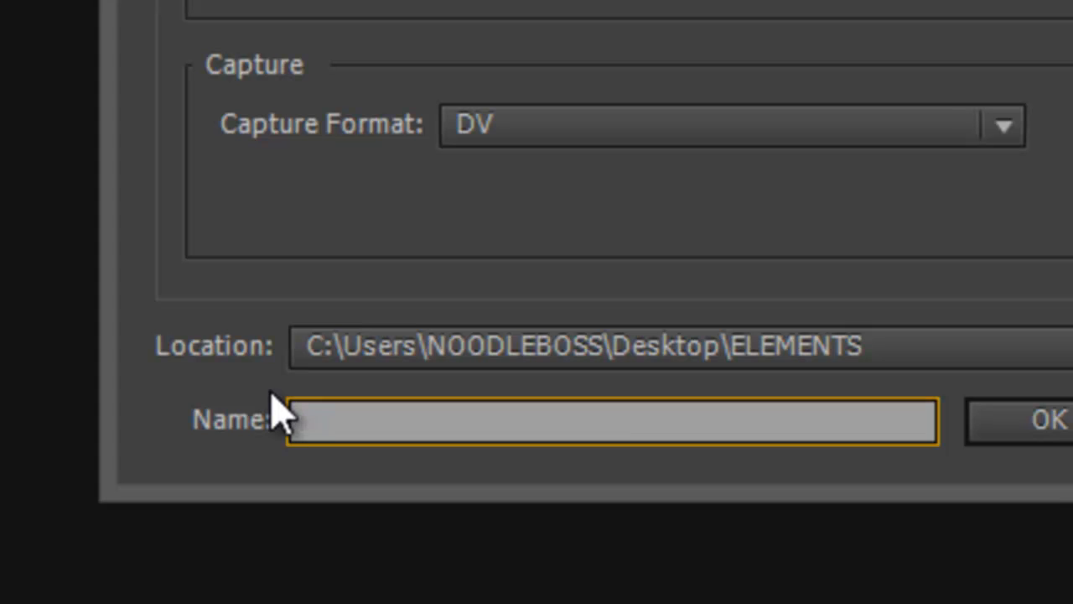
{"action": "type", "text": "PREMIERE "}
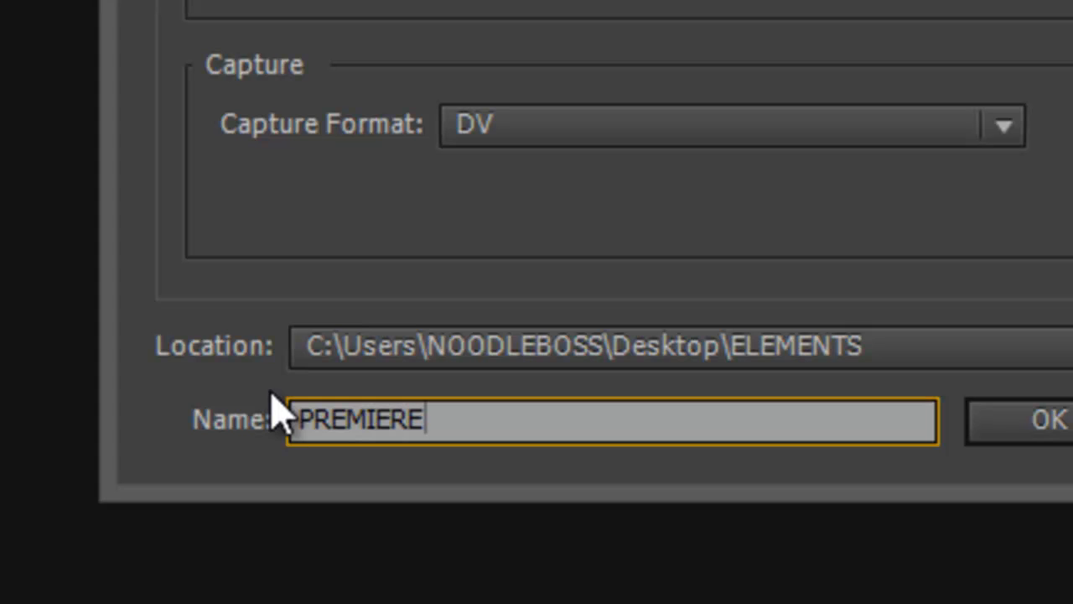
{"action": "type", "text": "DEMO EDIT"}
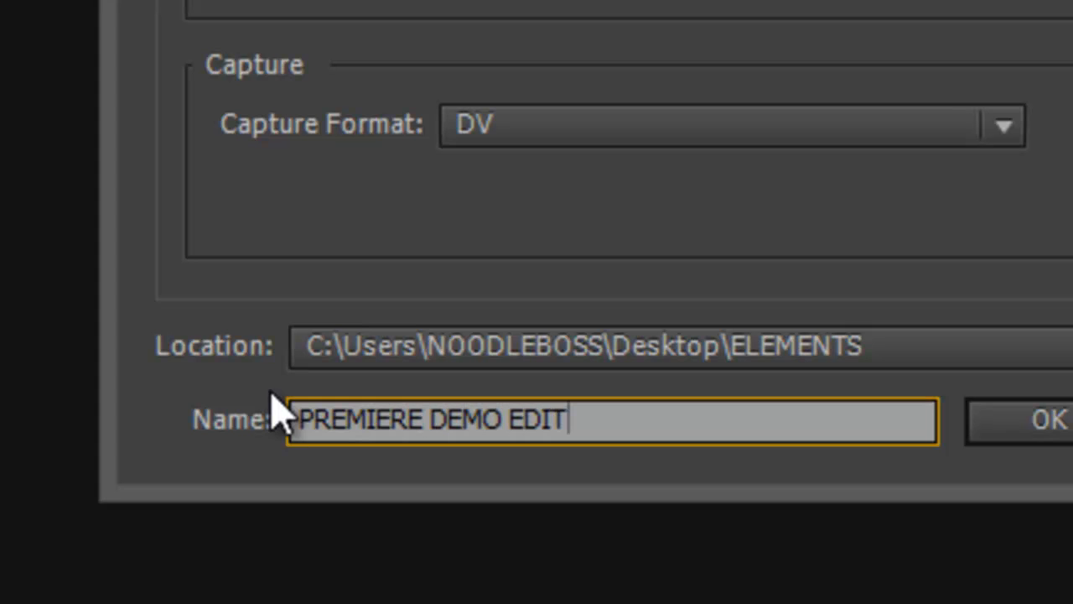
- Create the PREMIERE DEMO EDIT project with the current general settings
{"action": "key", "text": "ctrl+a"}
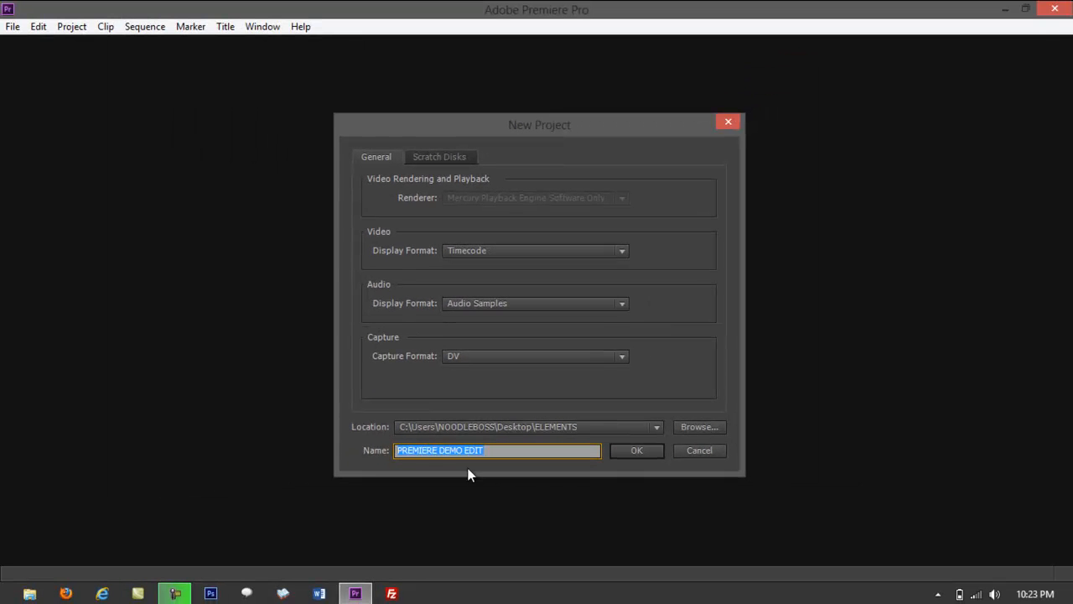
{"action": "left_click_drag", "start_coordinate": [490, 451], "coordinate": [282, 440]}
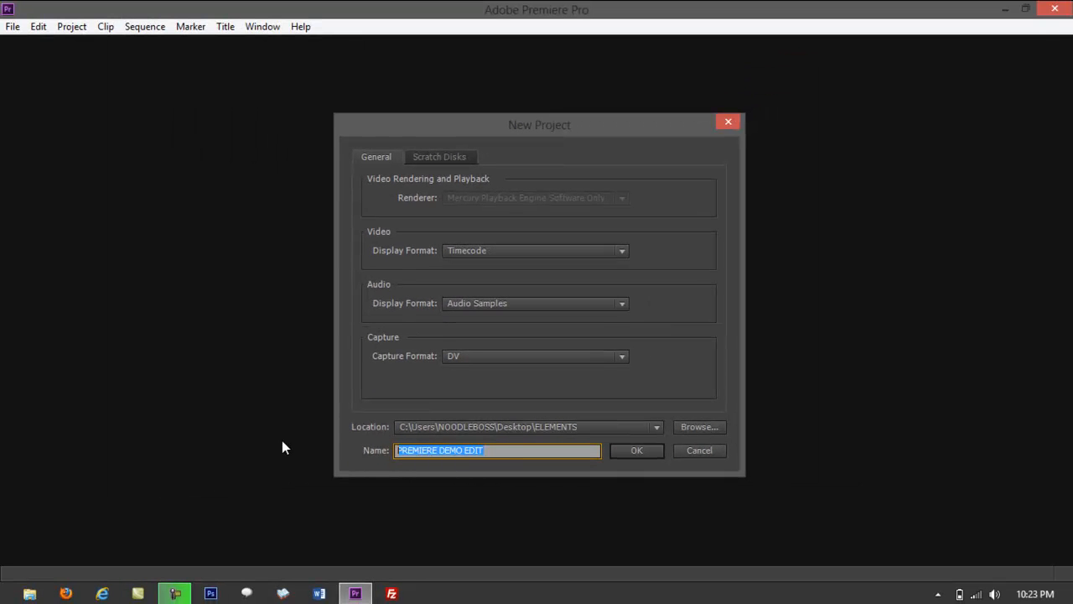
{"action": "left_click", "coordinate": [642, 455]}
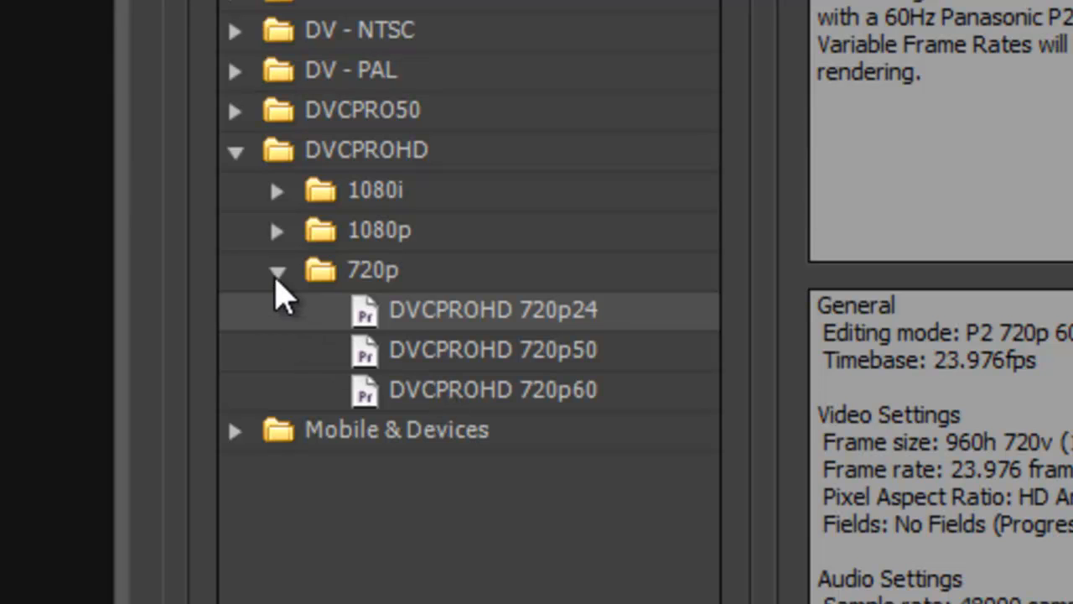
- Examine the 1080p and 720p preset groups under DVCPROHD in the new sequence's available presets
{"action": "left_click", "coordinate": [276, 273]}
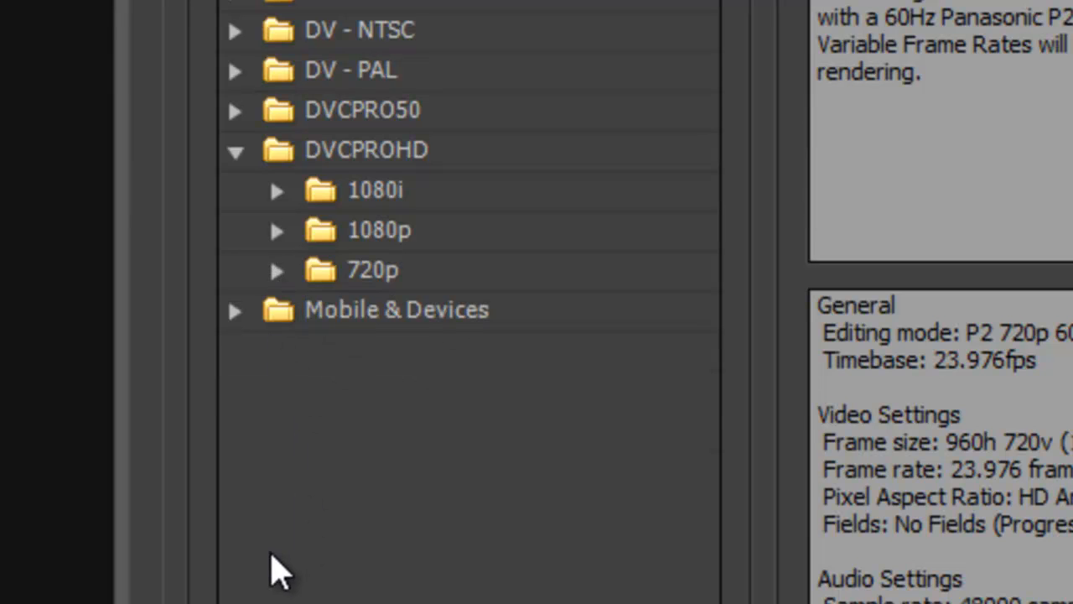
{"action": "left_click", "coordinate": [278, 231]}
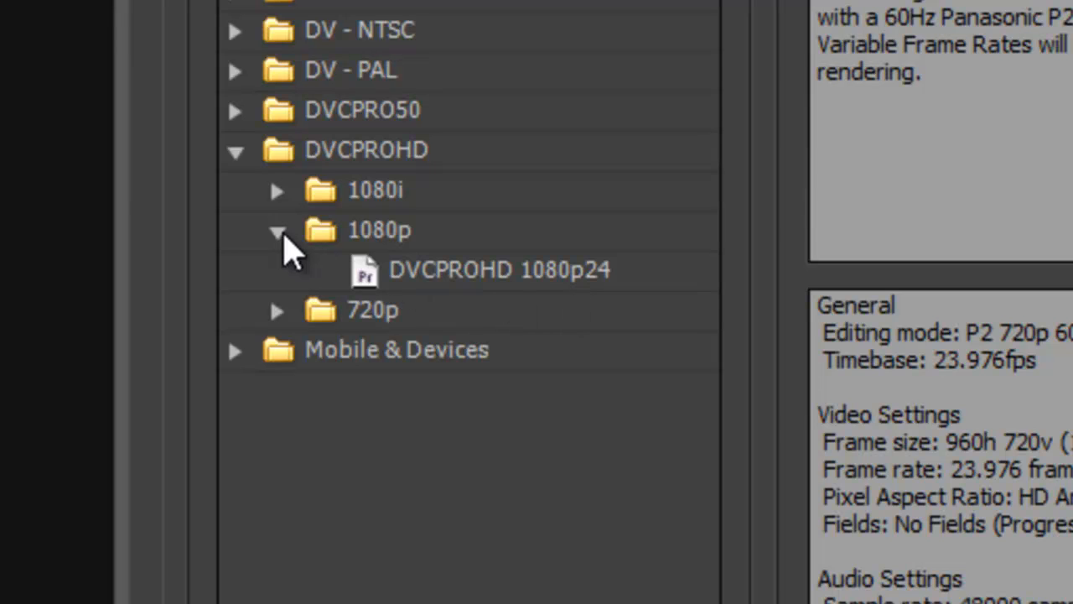
{"action": "left_click", "coordinate": [279, 231]}
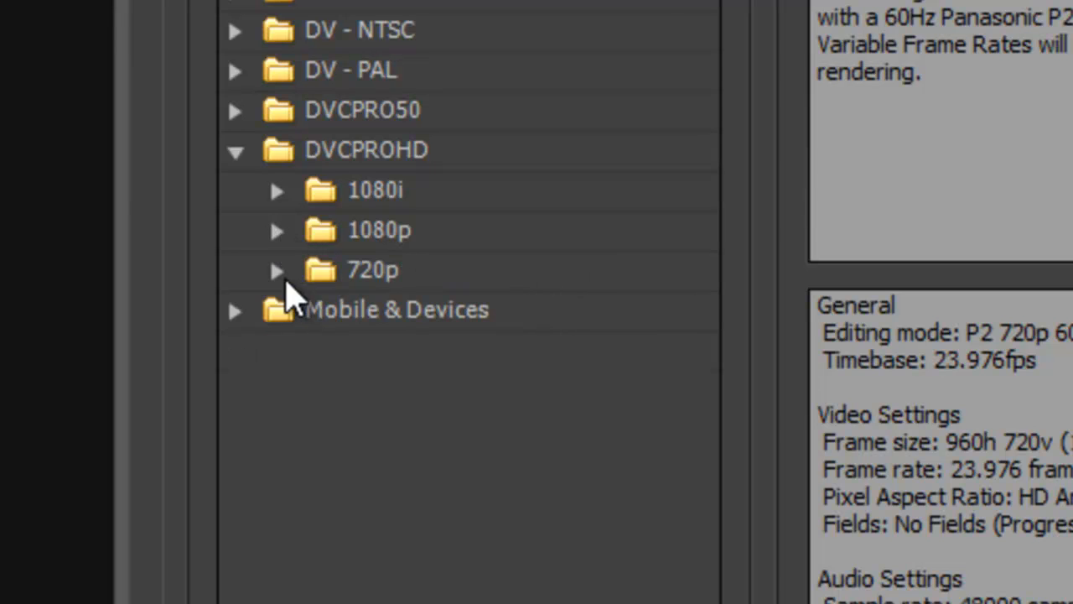
{"action": "left_click", "coordinate": [281, 273]}
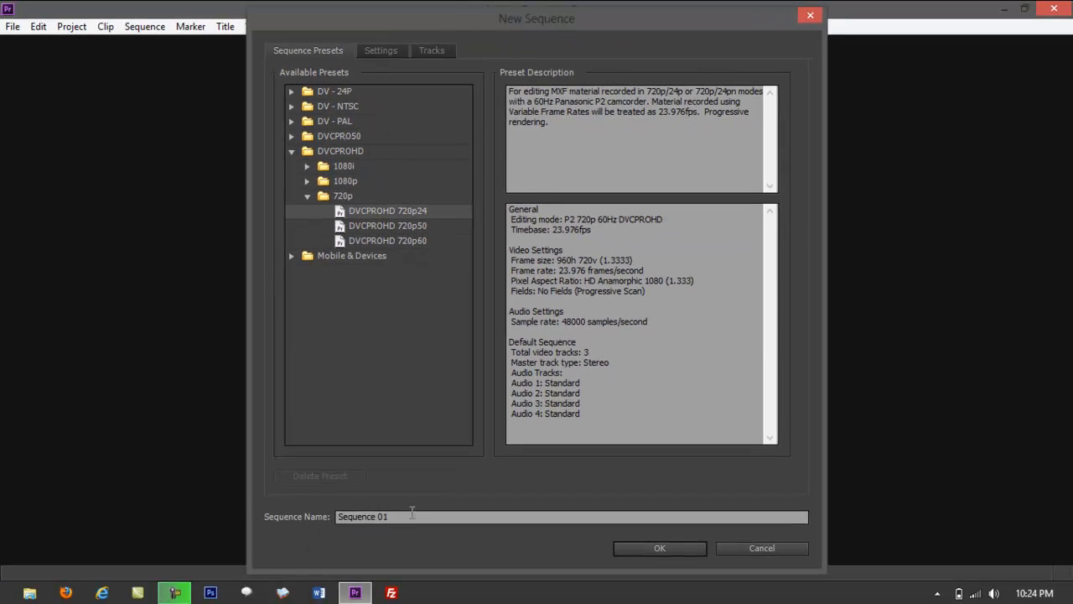
- Name the new sequence PREMIERE DEMO EDIT and create it with the DVCPROHD 720p24 preset
{"action": "left_click_drag", "start_coordinate": [411, 511], "coordinate": [301, 514]}
{"action": "type", "text": "PREMIERE DEMO EDIT"}
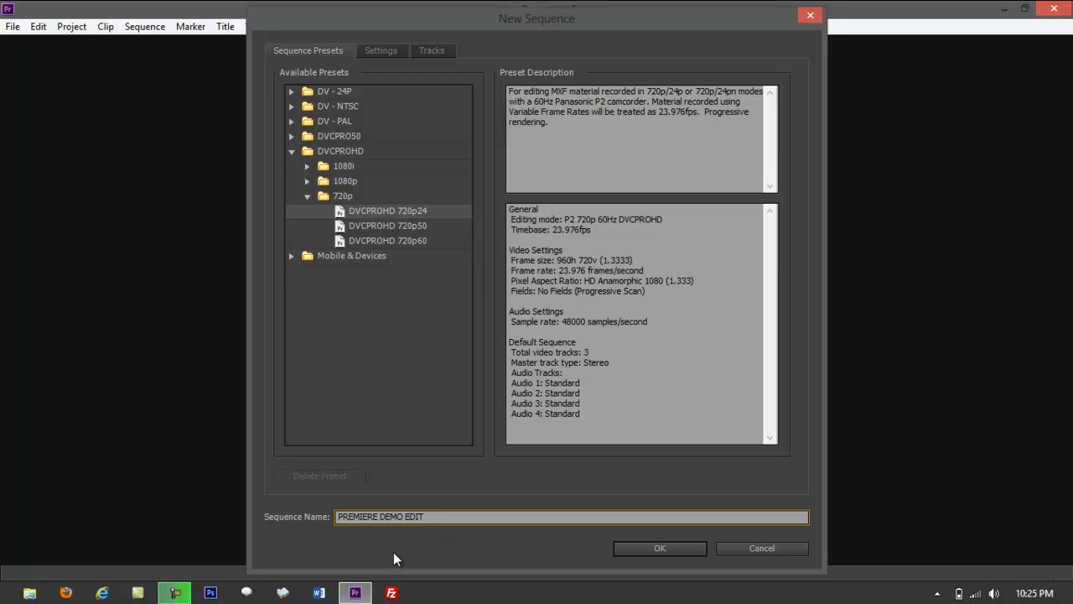
{"action": "left_click", "coordinate": [681, 553]}
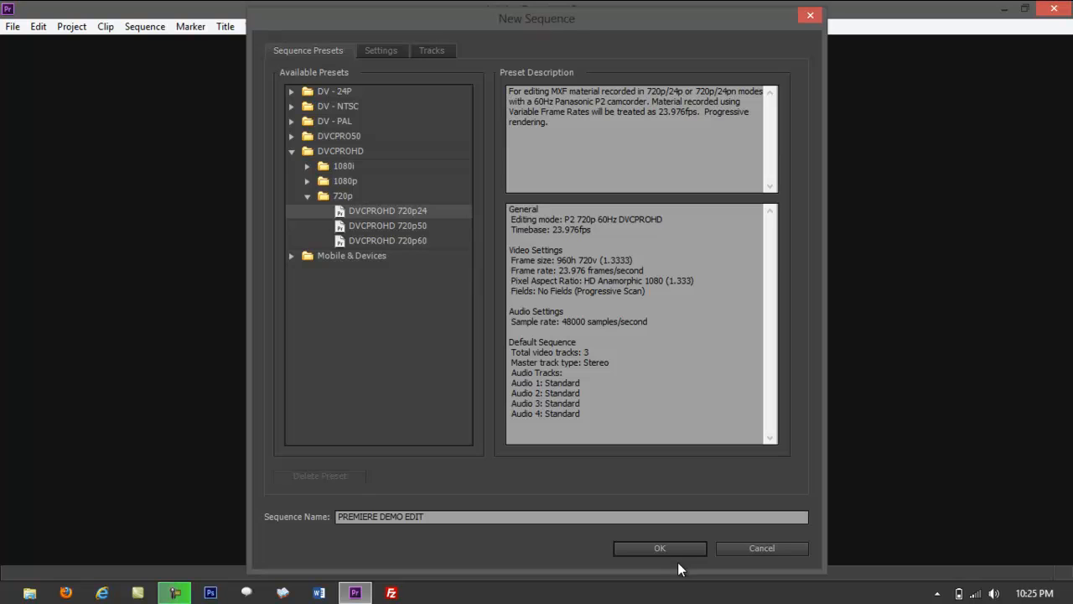
{"action": "left_click", "coordinate": [642, 551]}
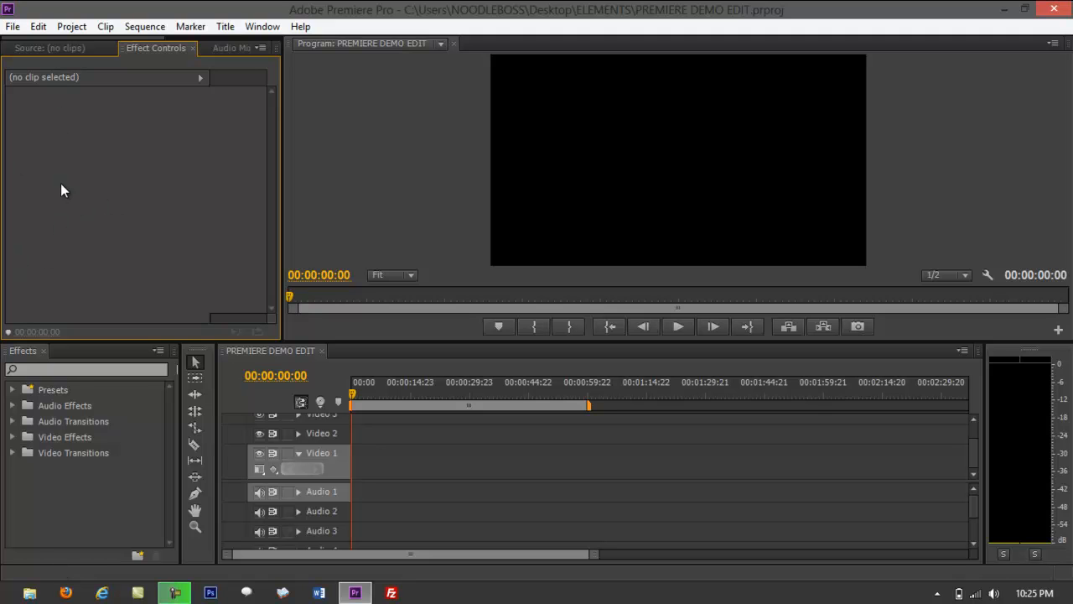
- Bring the Source monitor to the front in place of Effect Controls
{"action": "left_click", "coordinate": [50, 48]}
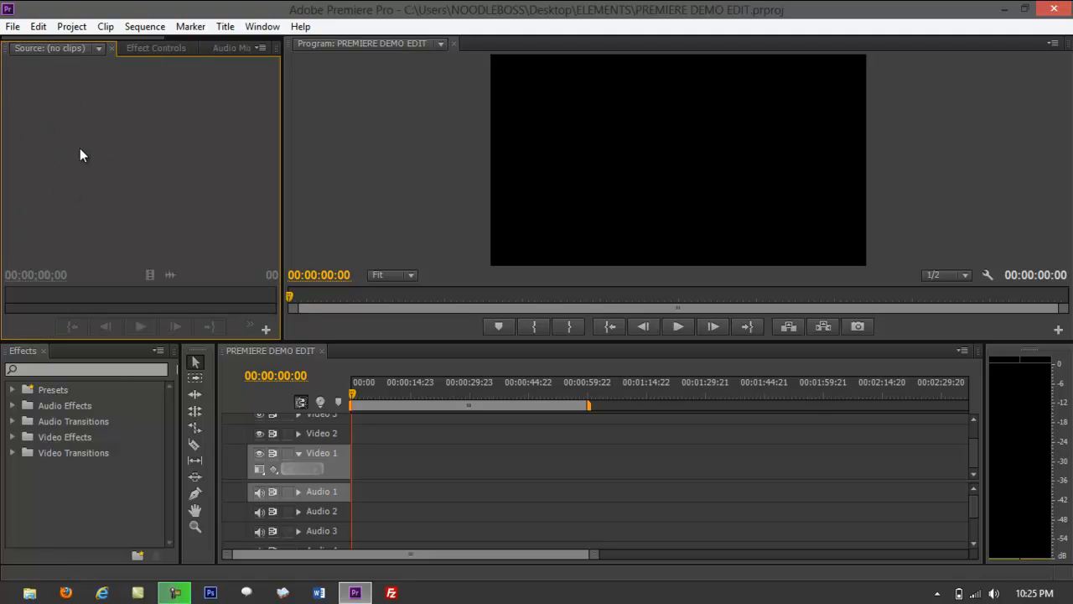
{"action": "right_click", "coordinate": [87, 127]}
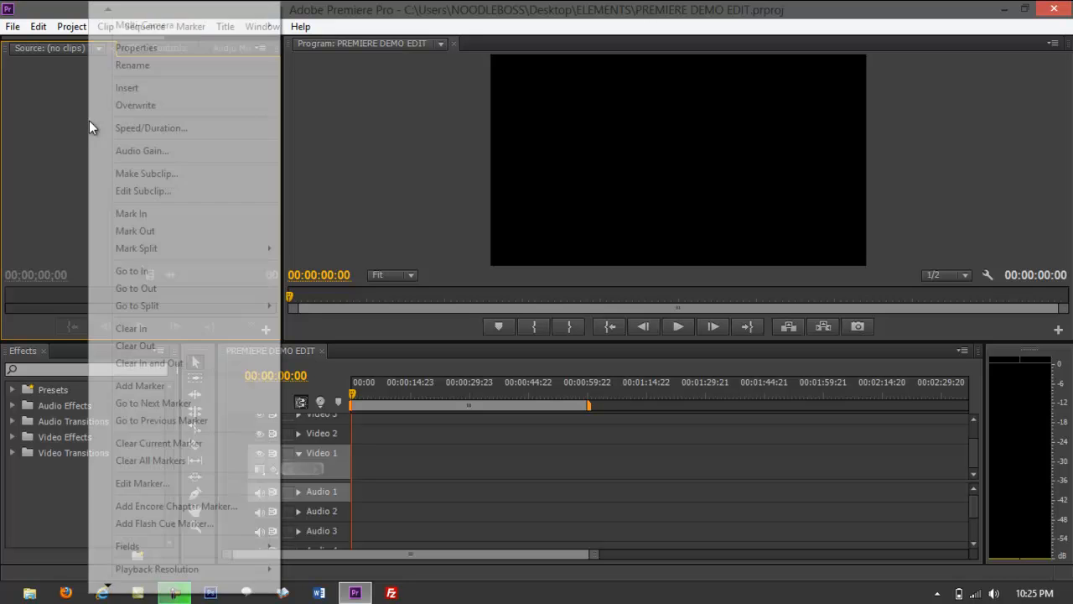
{"action": "left_click", "coordinate": [66, 123]}
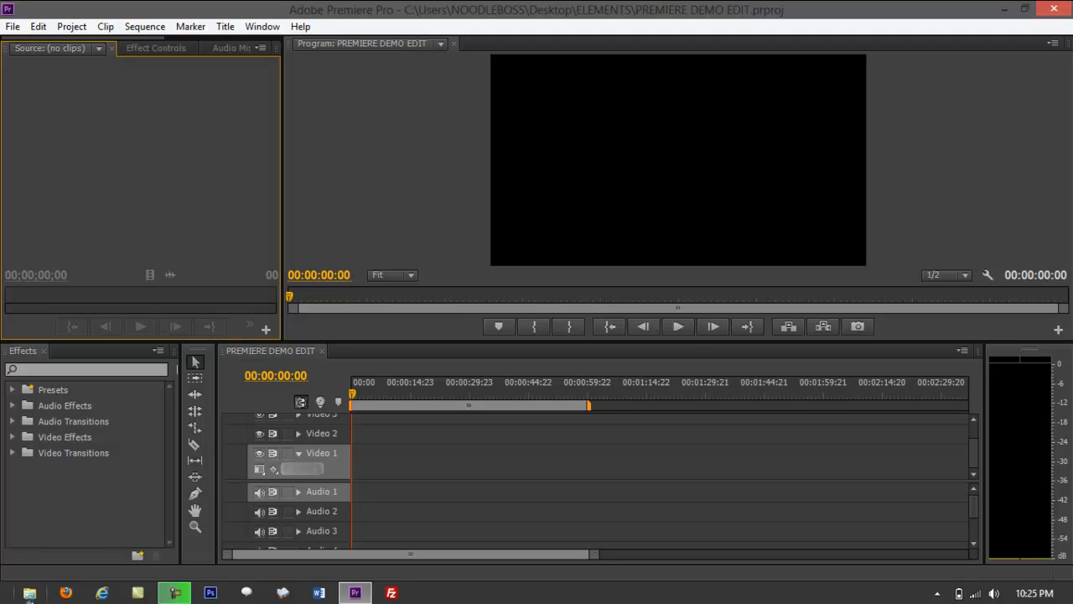
- Switch to File Explorer and open the ELEMENTS folder on the Desktop
{"action": "left_click", "coordinate": [66, 593]}
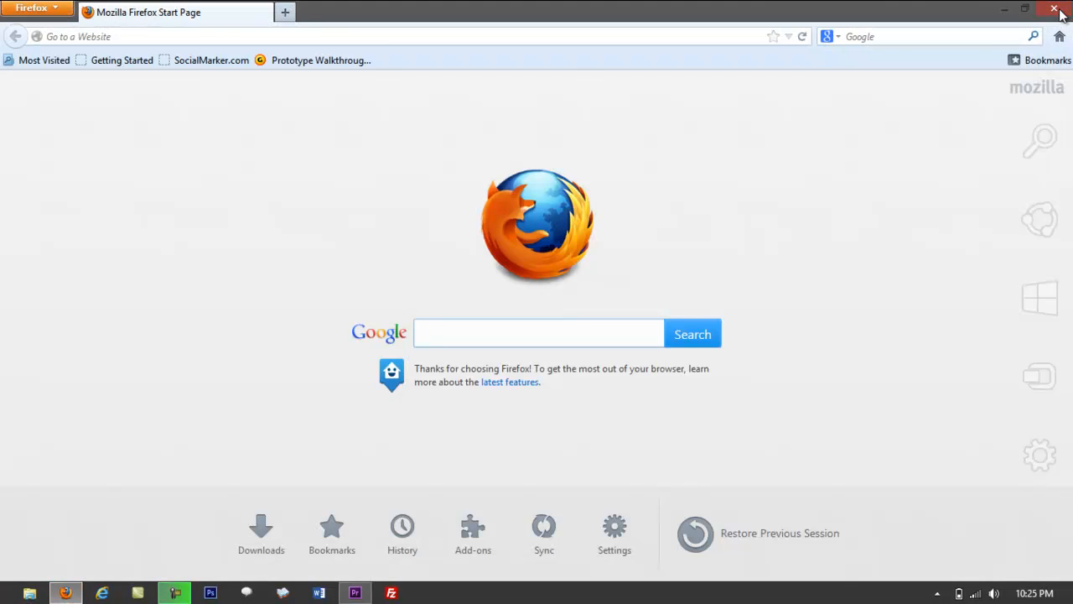
{"action": "left_click", "coordinate": [1053, 10]}
{"action": "left_click", "coordinate": [29, 594]}
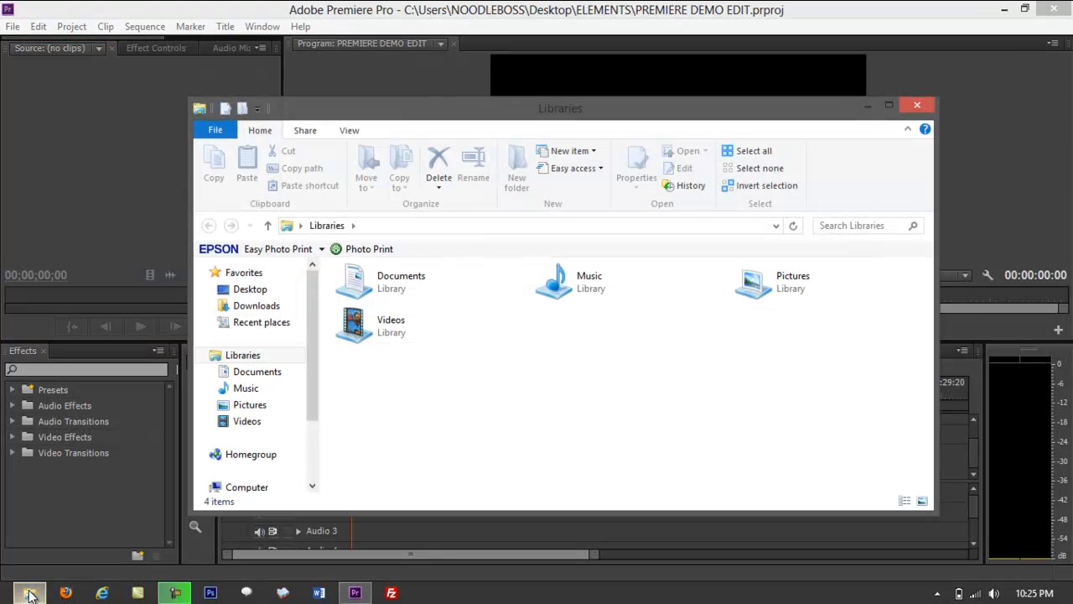
{"action": "left_click_drag", "start_coordinate": [336, 105], "coordinate": [407, 113]}
{"action": "left_click", "coordinate": [322, 299]}
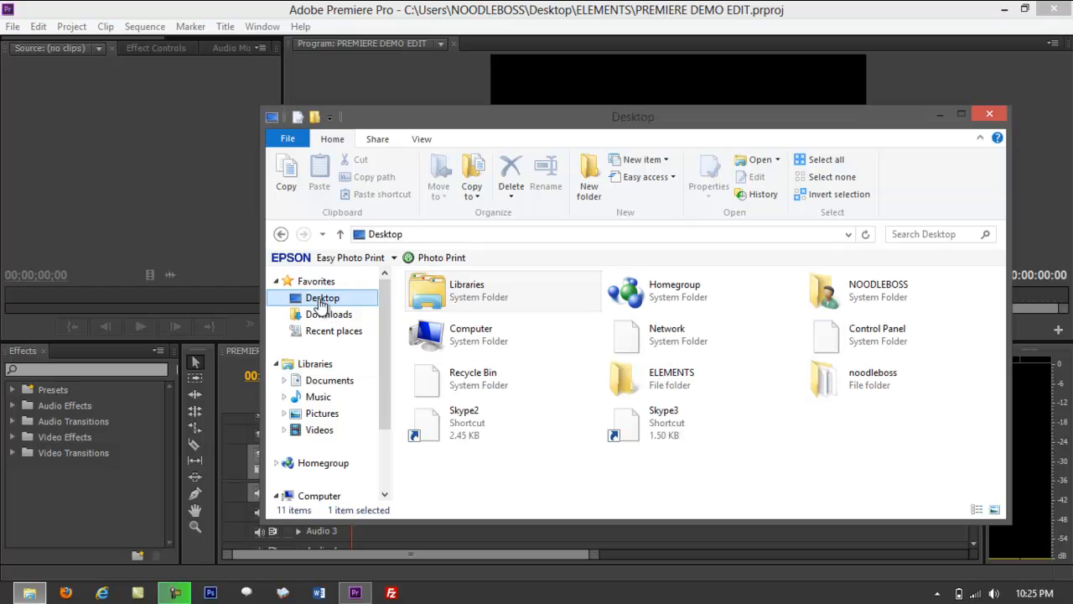
{"action": "left_click", "coordinate": [694, 382]}
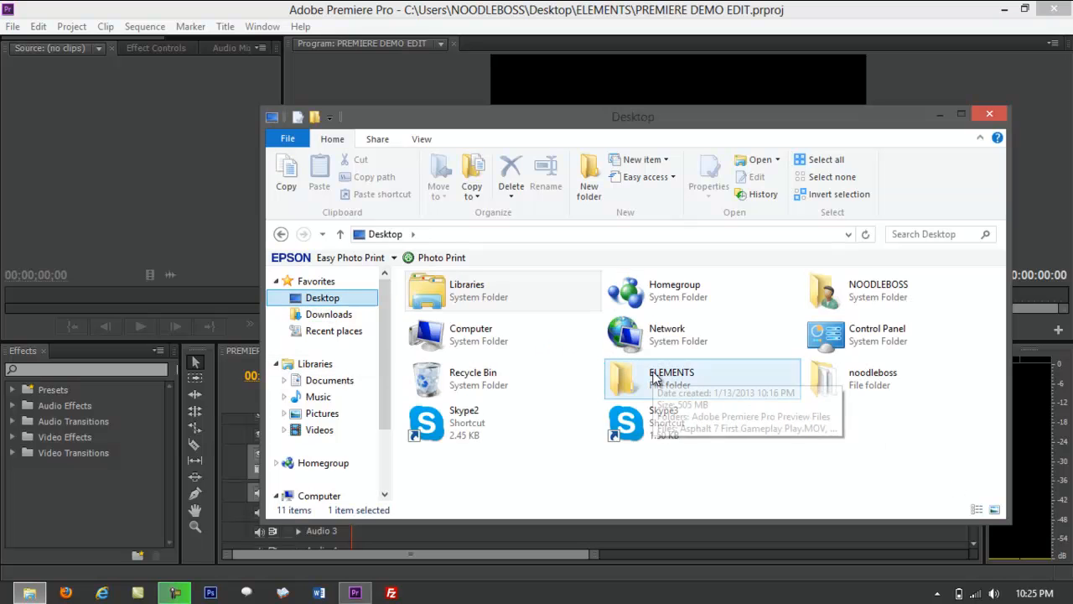
{"action": "double_click", "coordinate": [693, 379]}
{"action": "left_click_drag", "start_coordinate": [668, 132], "coordinate": [608, 134]}
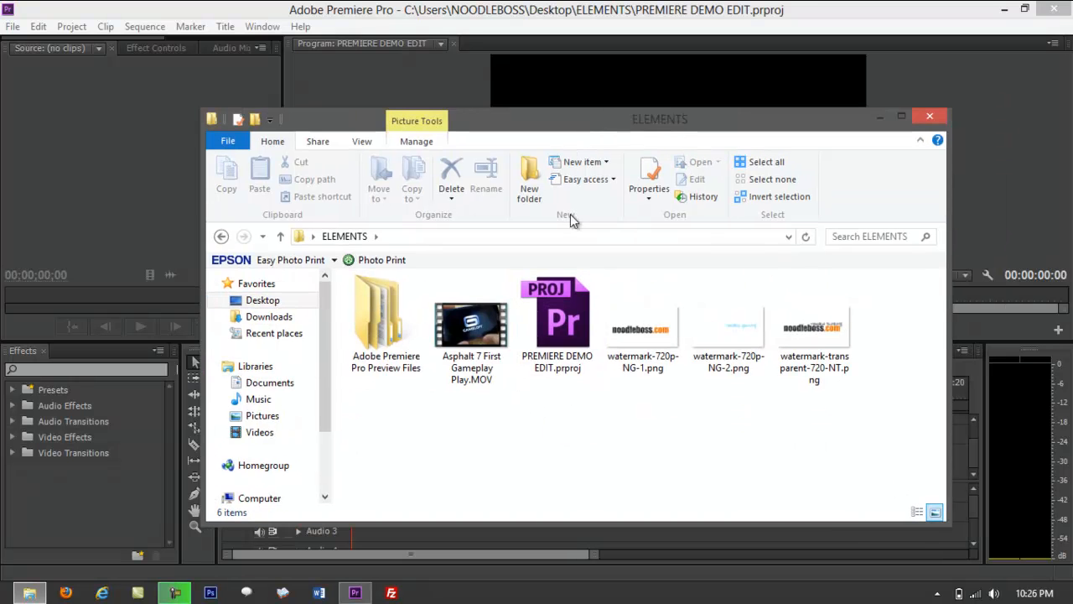
- Inspect the project file and the contents of Adobe Premiere Pro Preview Files, then return to the ELEMENTS folder
{"action": "left_click", "coordinate": [559, 321]}
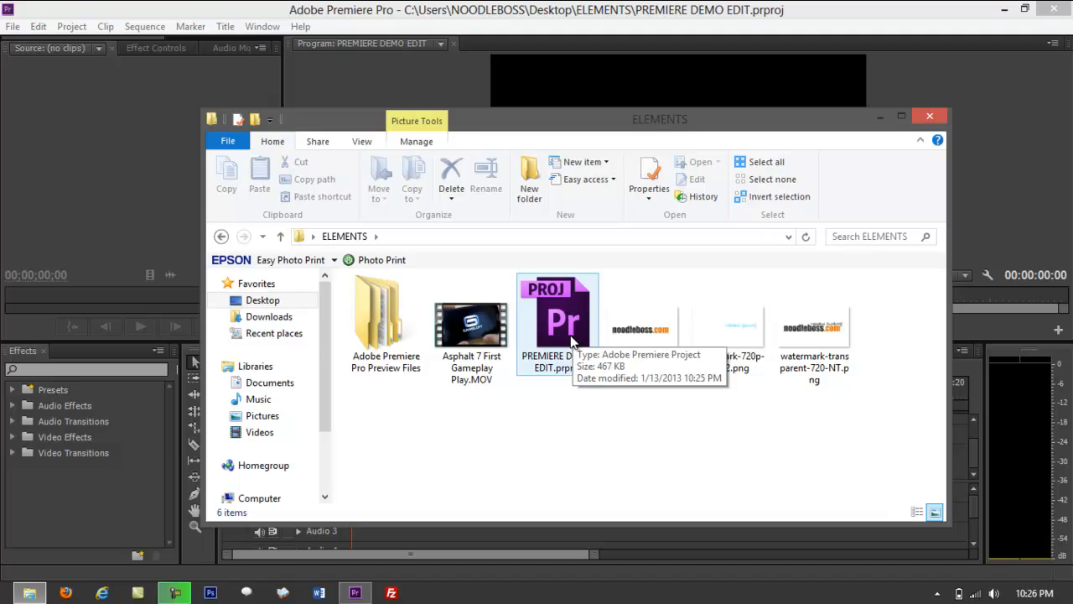
{"action": "double_click", "coordinate": [394, 352]}
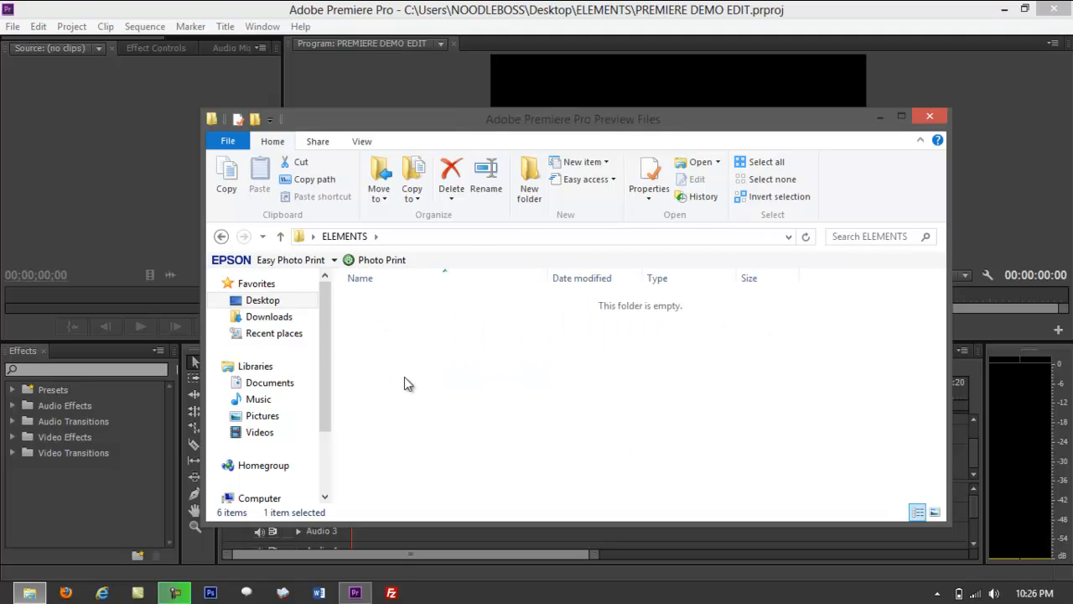
{"action": "double_click", "coordinate": [456, 305]}
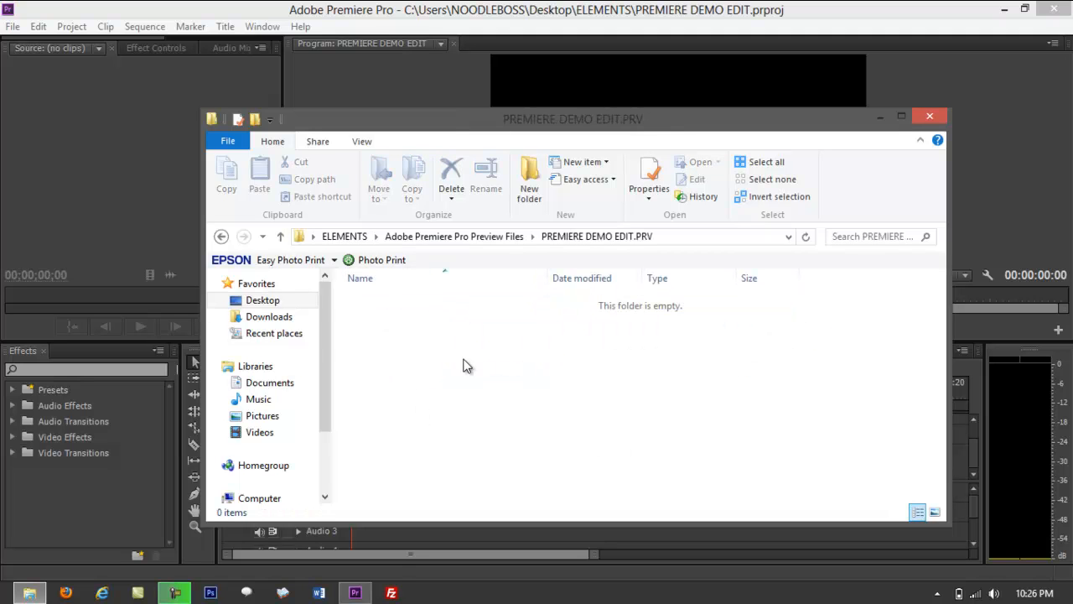
{"action": "left_click", "coordinate": [221, 237]}
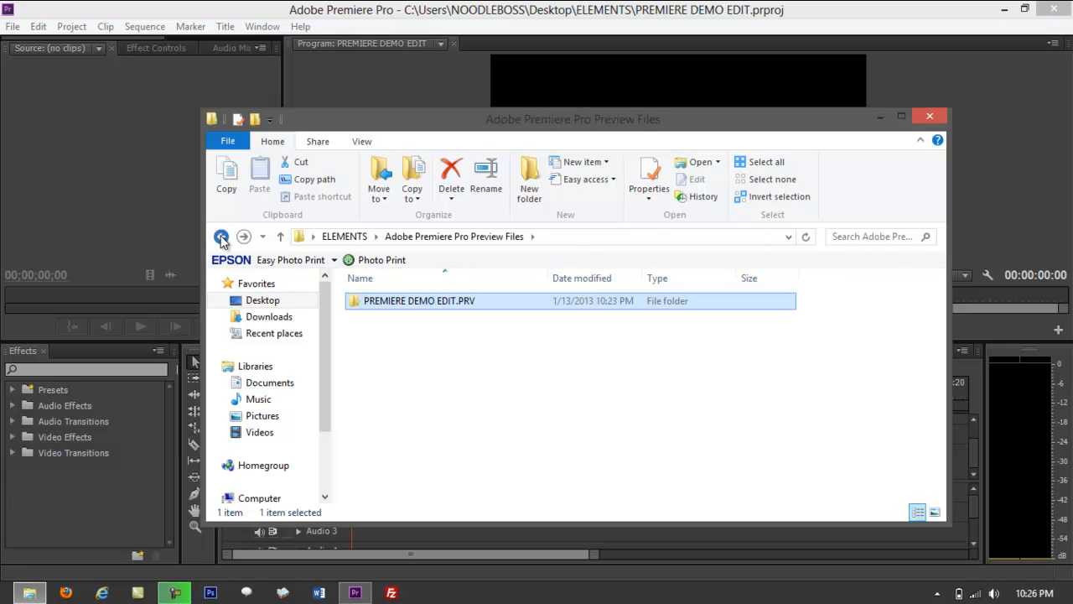
{"action": "left_click", "coordinate": [222, 236]}
{"action": "left_click", "coordinate": [567, 425]}
- Move the ELEMENTS window clear of the timeline and place Asphalt 7 First Gameplay Play.MOV on the Video 1 track
{"action": "left_click_drag", "start_coordinate": [526, 127], "coordinate": [968, 126]}
{"action": "left_click", "coordinate": [893, 303]}
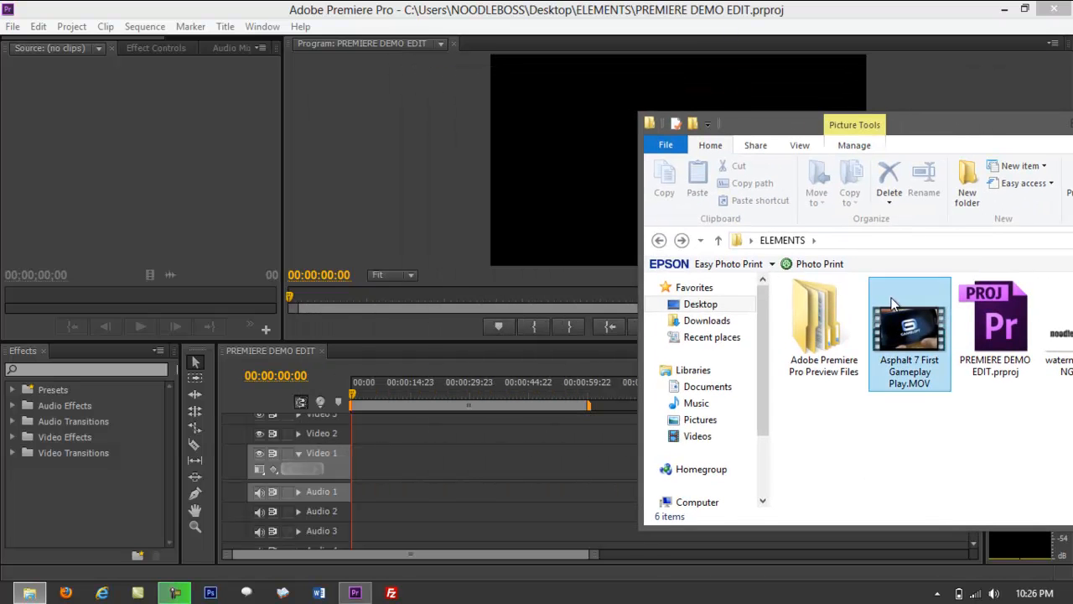
{"action": "left_click", "coordinate": [999, 451]}
{"action": "left_click", "coordinate": [907, 323]}
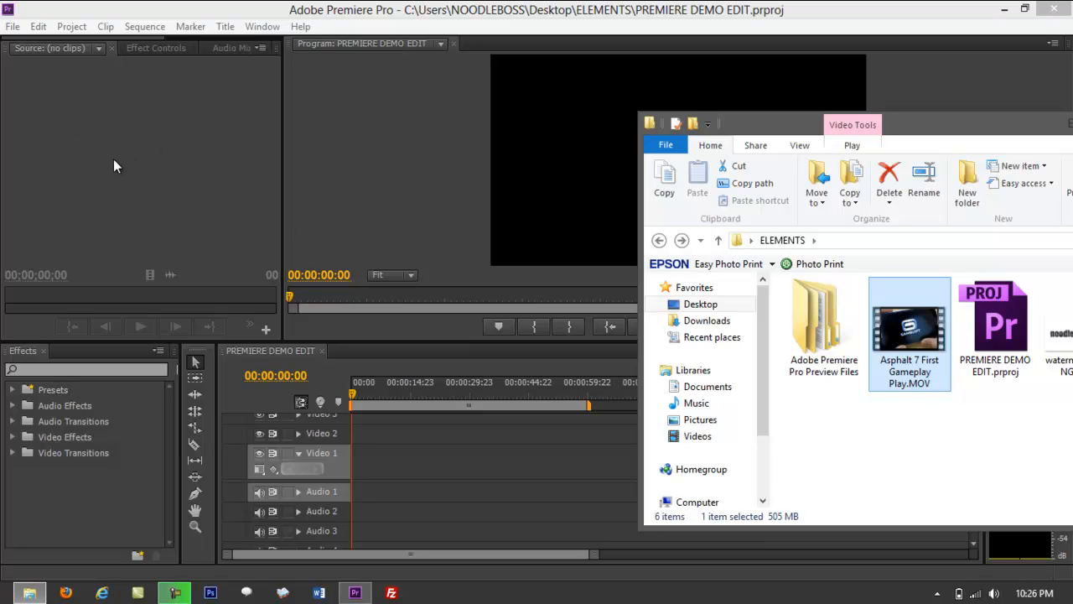
{"action": "left_click", "coordinate": [884, 427]}
{"action": "left_click", "coordinate": [902, 344]}
{"action": "left_click_drag", "start_coordinate": [906, 351], "coordinate": [935, 410]}
{"action": "left_click_drag", "start_coordinate": [782, 134], "coordinate": [855, 133]}
{"action": "left_click_drag", "start_coordinate": [870, 136], "coordinate": [876, 139]}
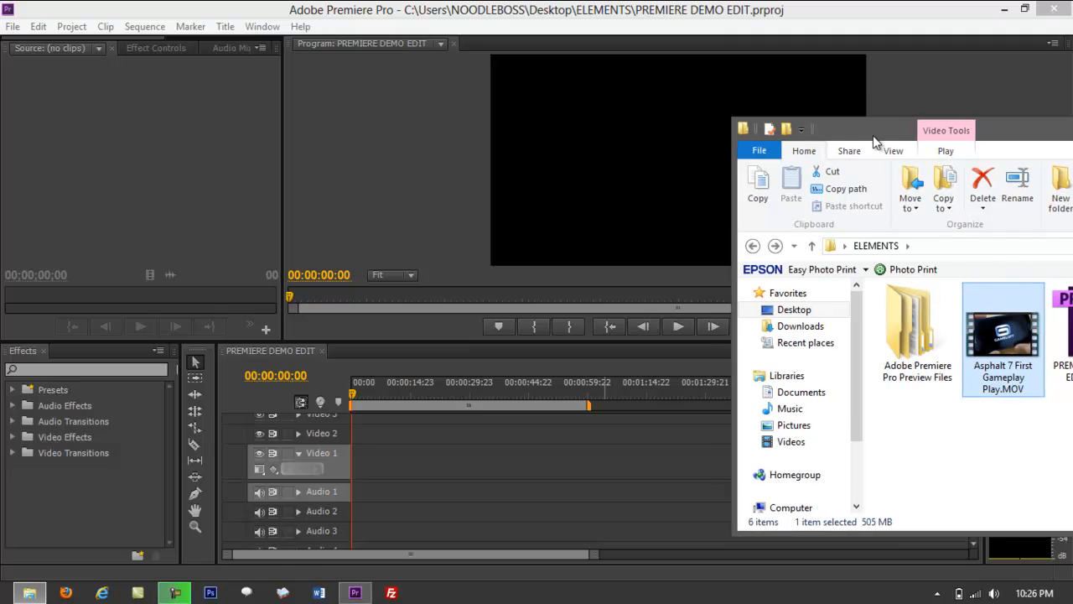
{"action": "left_click_drag", "start_coordinate": [1021, 362], "coordinate": [356, 474]}
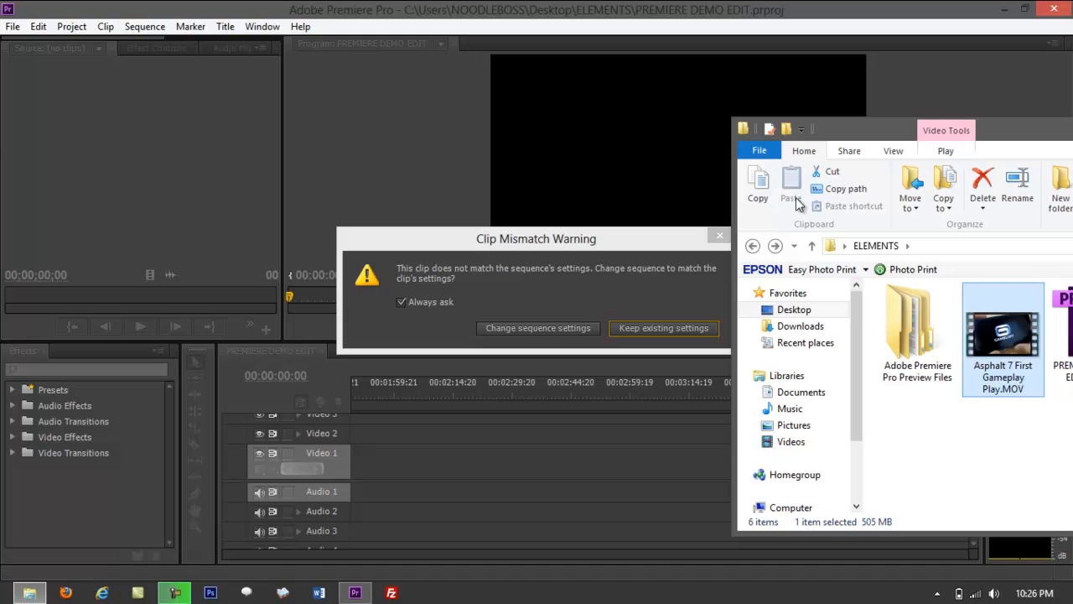
- Change the sequence settings to match the gameplay clip
{"action": "left_click", "coordinate": [528, 315]}
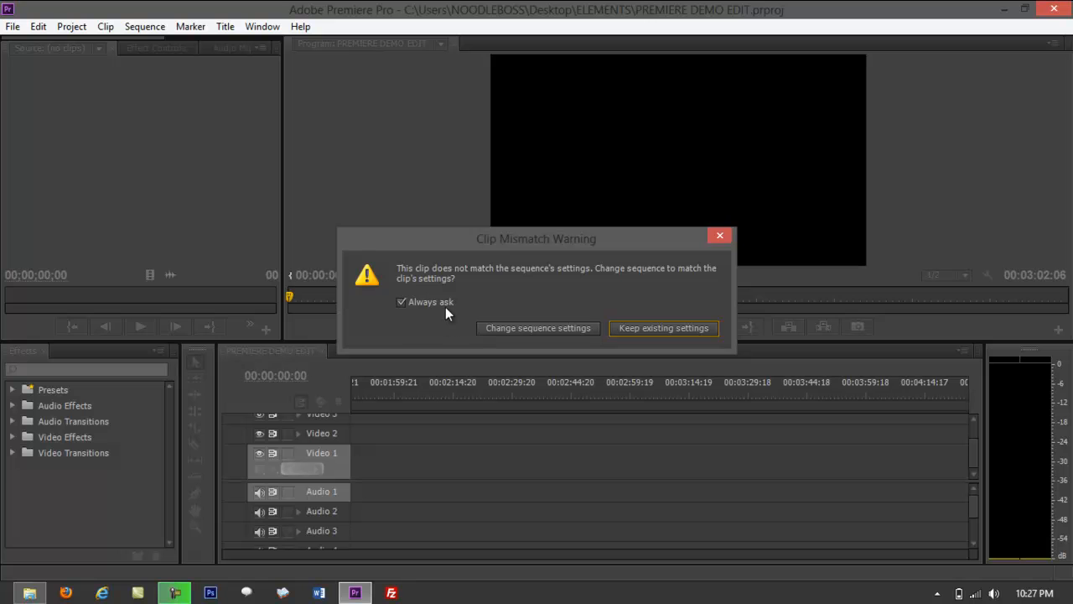
{"action": "left_click", "coordinate": [523, 332]}
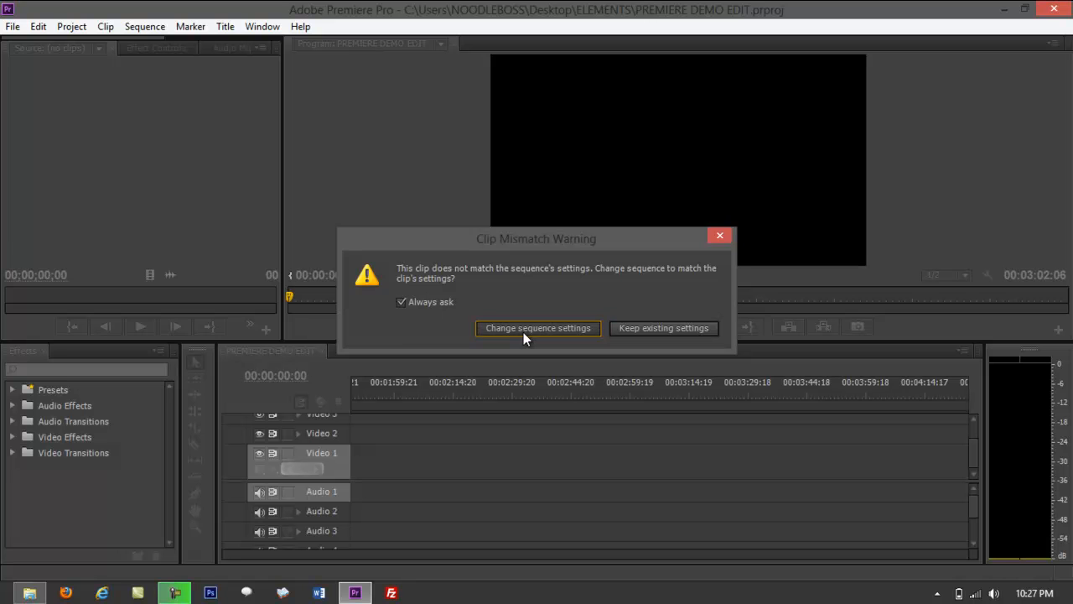
{"action": "left_click", "coordinate": [523, 332]}
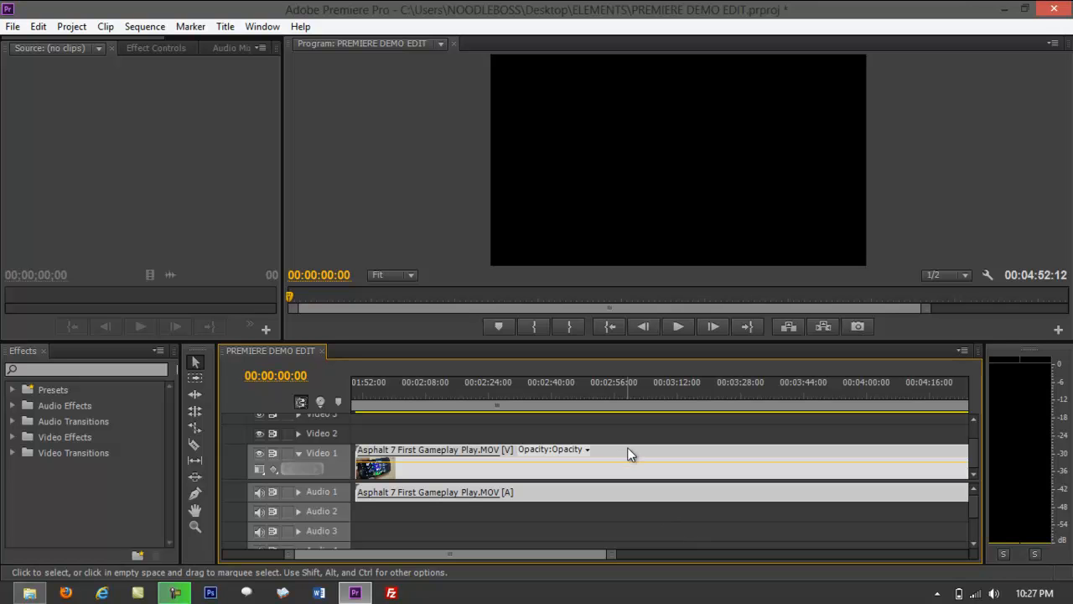
- Move the gameplay clip and its audio to the start of the timeline at 00:00:00:00
{"action": "left_click_drag", "start_coordinate": [630, 450], "coordinate": [602, 455]}
{"action": "left_click_drag", "start_coordinate": [526, 553], "coordinate": [441, 565]}
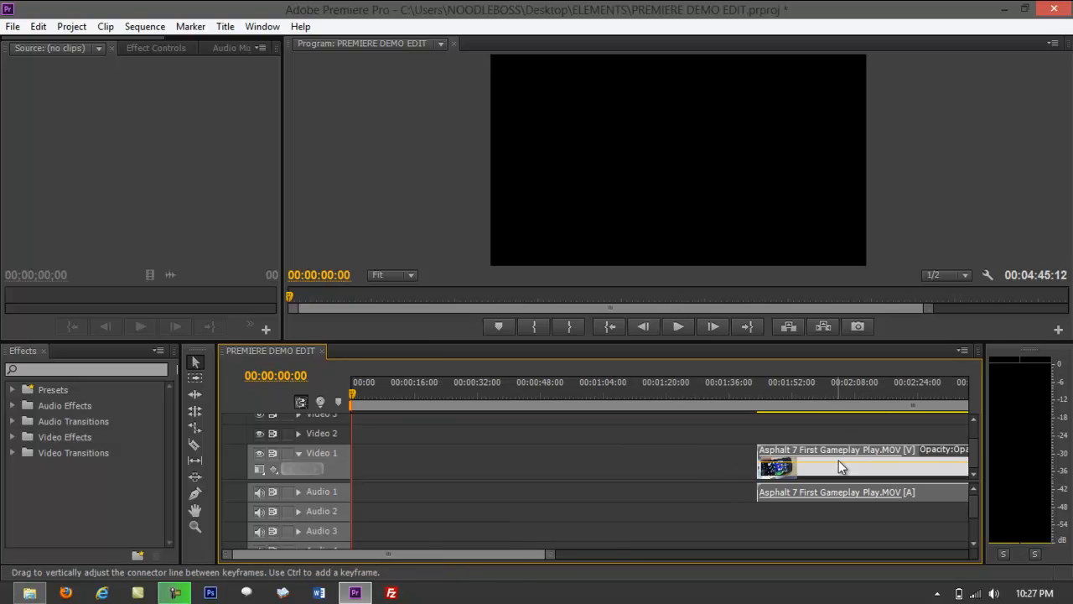
{"action": "left_click_drag", "start_coordinate": [848, 448], "coordinate": [419, 466]}
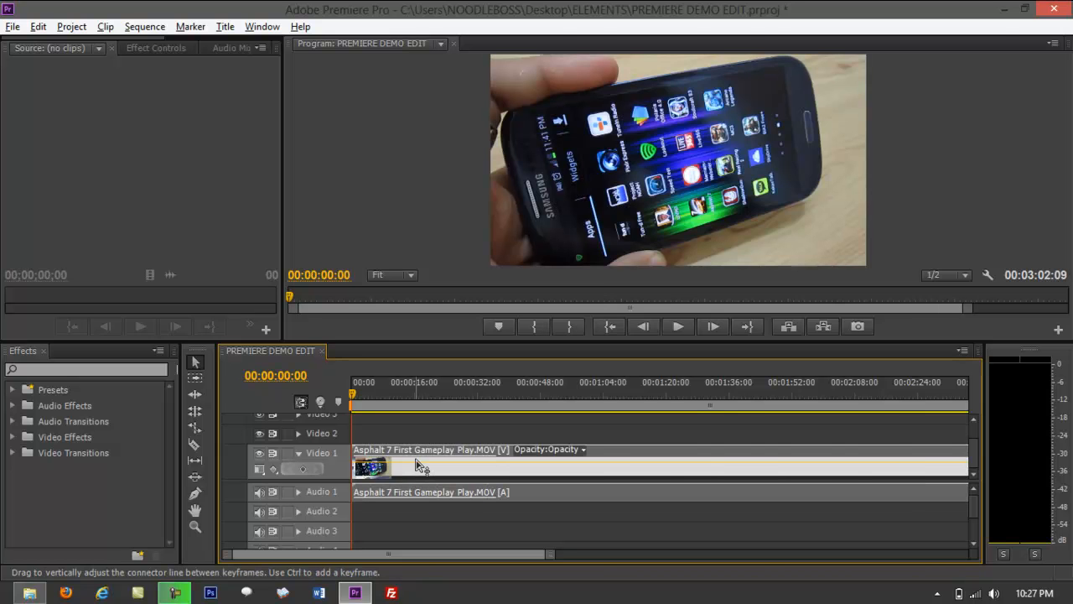
- Bring back the ELEMENTS folder window, shift it to uncover more of its files, and deselect the gameplay video
{"action": "key", "text": "alt+Tab"}
{"action": "mouse_move", "coordinate": [1001, 330]}
{"action": "left_mouse_down"}
{"action": "mouse_move", "coordinate": [1000, 369]}
{"action": "mouse_move", "coordinate": [1005, 342]}
{"action": "left_mouse_up"}
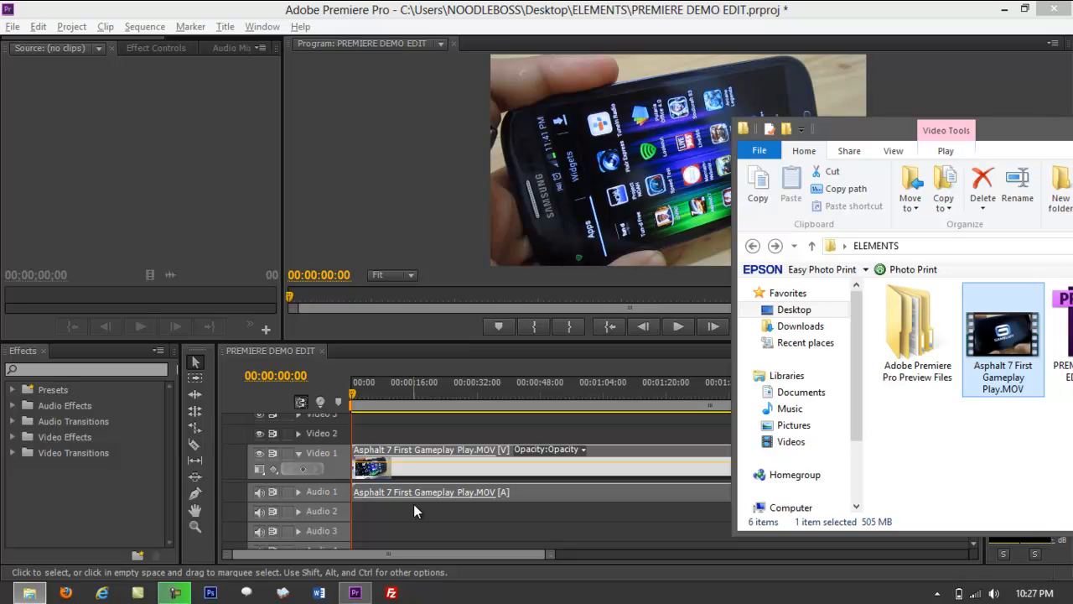
{"action": "left_click_drag", "start_coordinate": [997, 128], "coordinate": [902, 138]}
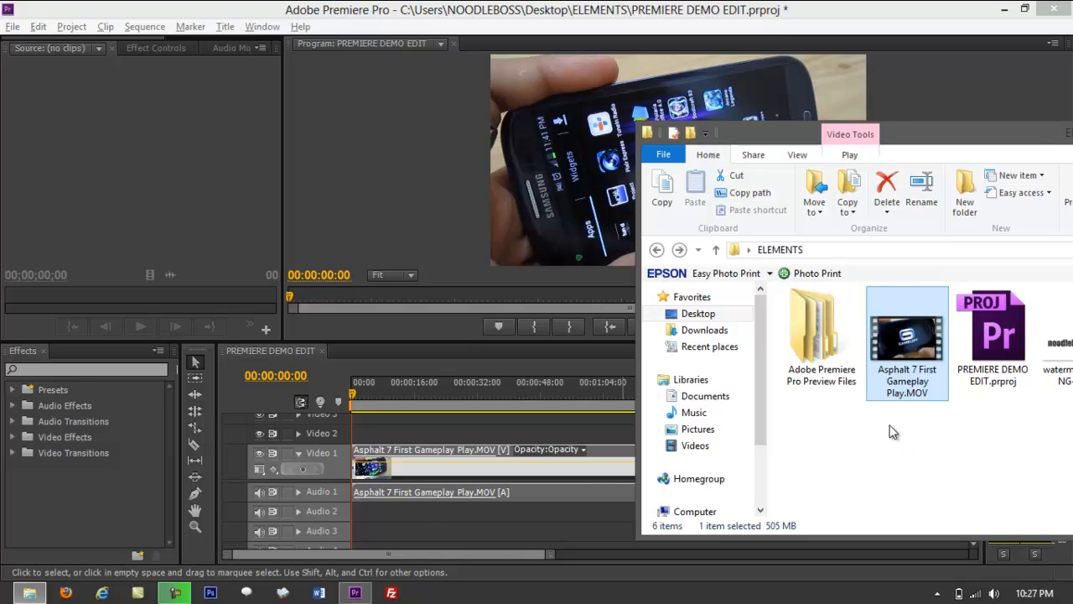
{"action": "mouse_move", "coordinate": [908, 382]}
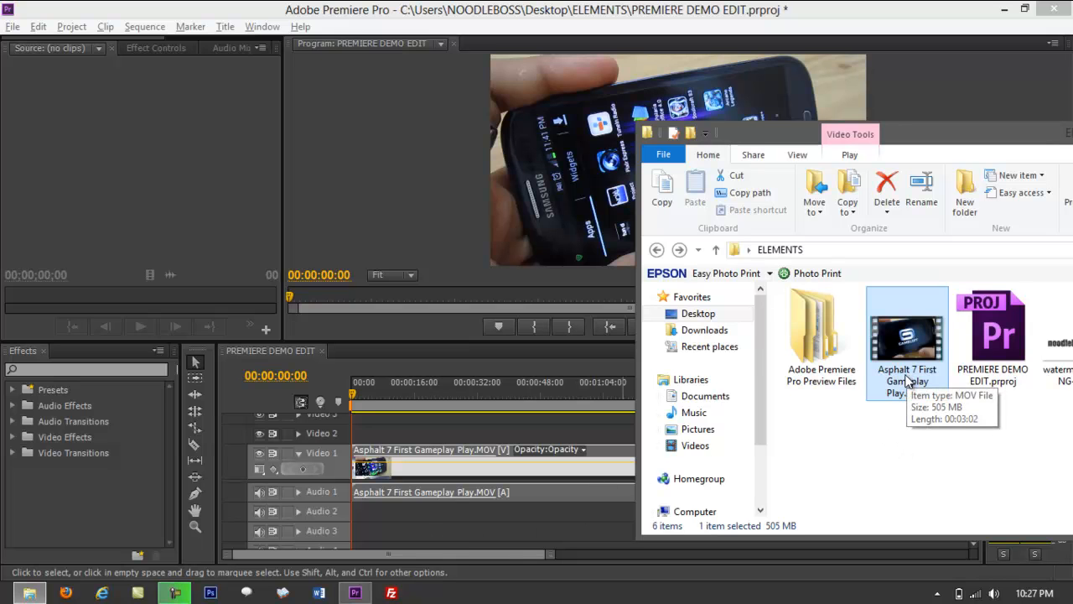
{"action": "left_click", "coordinate": [871, 439]}
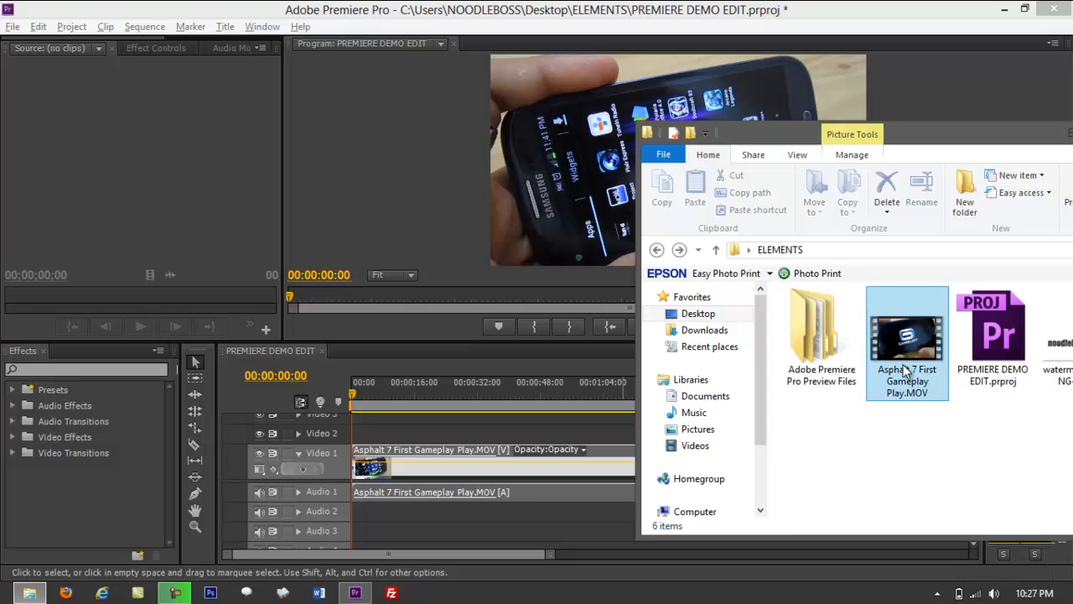
- Return to Premiere Pro and scrub through the opening of the gameplay clip, leaving the playhead at 00:00:14:14
{"action": "left_click", "coordinate": [327, 4]}
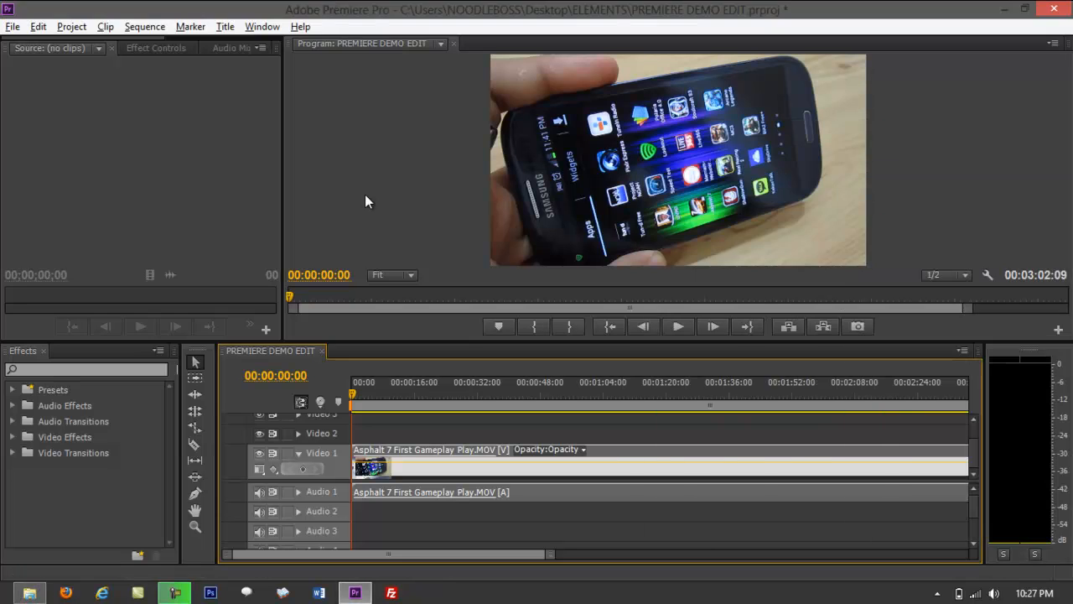
{"action": "left_click_drag", "start_coordinate": [534, 551], "coordinate": [514, 561]}
{"action": "left_click_drag", "start_coordinate": [353, 395], "coordinate": [528, 404]}
{"action": "left_click", "coordinate": [357, 393]}
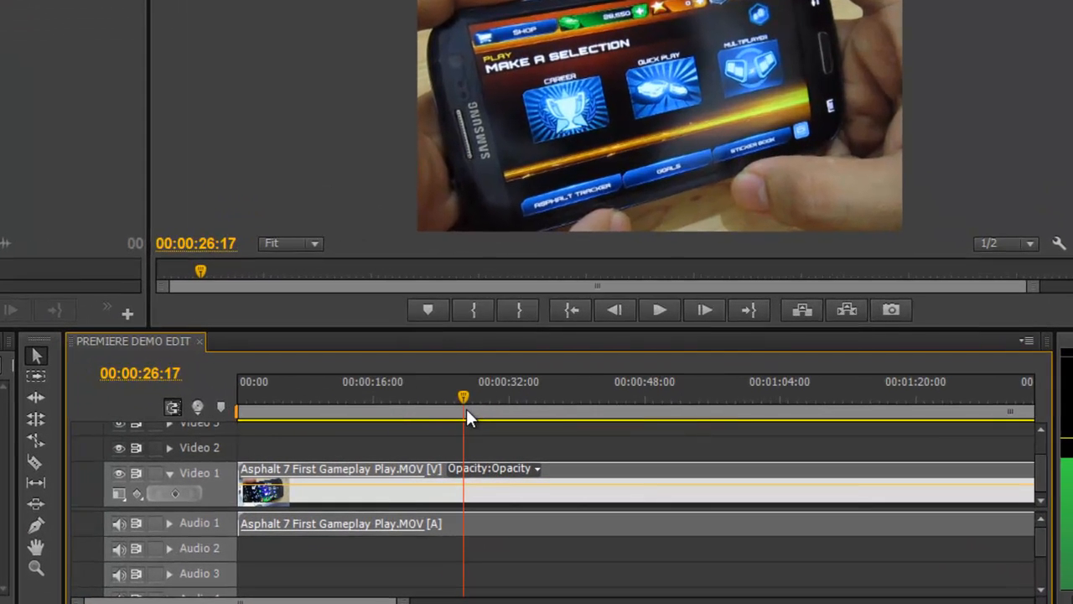
{"action": "left_click_drag", "start_coordinate": [466, 408], "coordinate": [227, 419]}
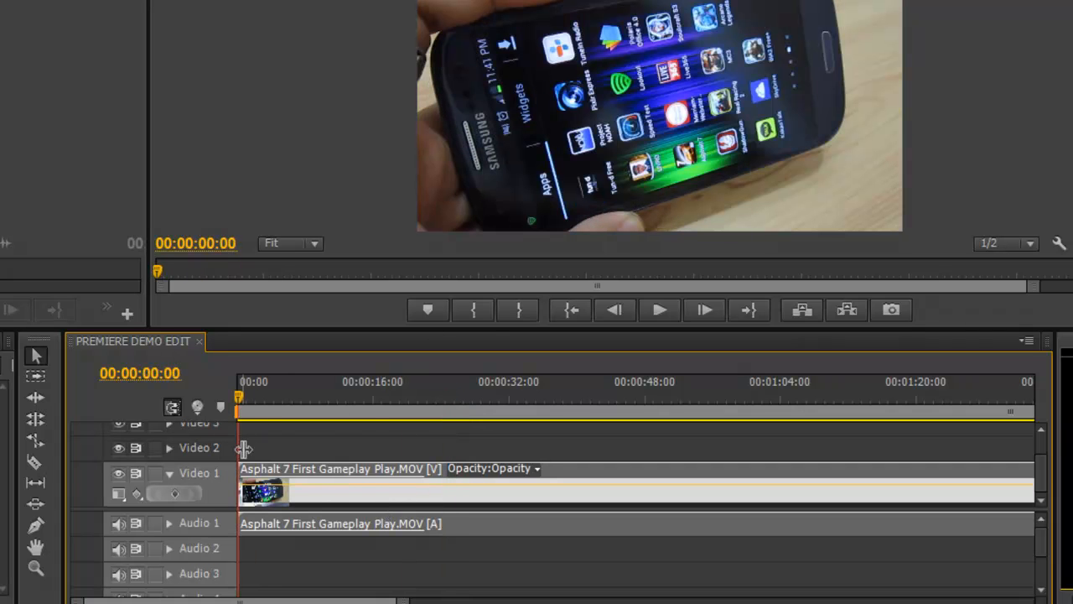
{"action": "left_click", "coordinate": [250, 407]}
{"action": "left_click_drag", "start_coordinate": [251, 401], "coordinate": [259, 403]}
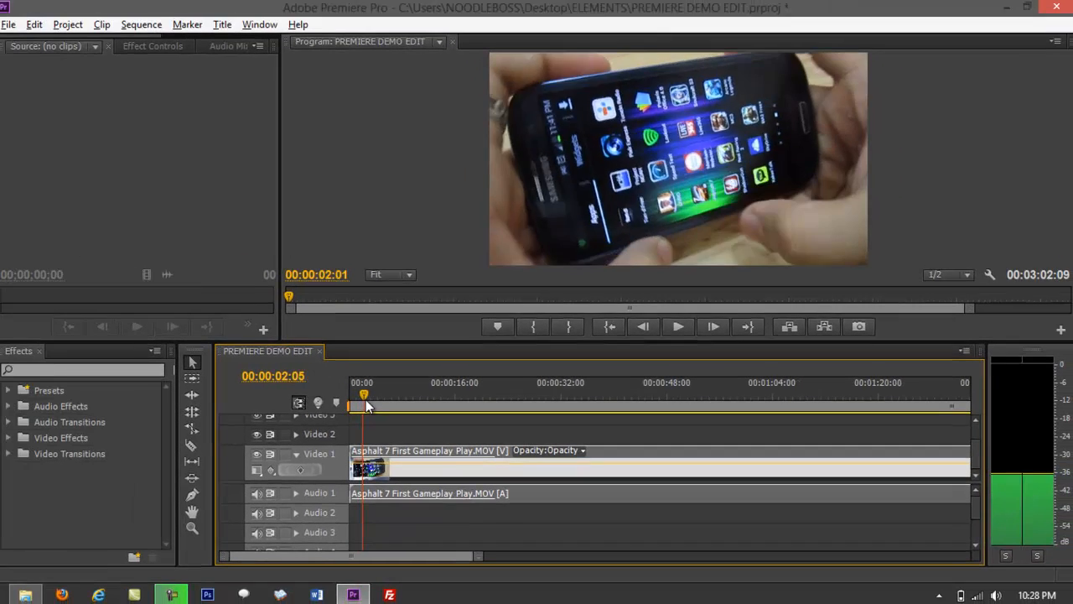
{"action": "left_click_drag", "start_coordinate": [370, 399], "coordinate": [353, 403]}
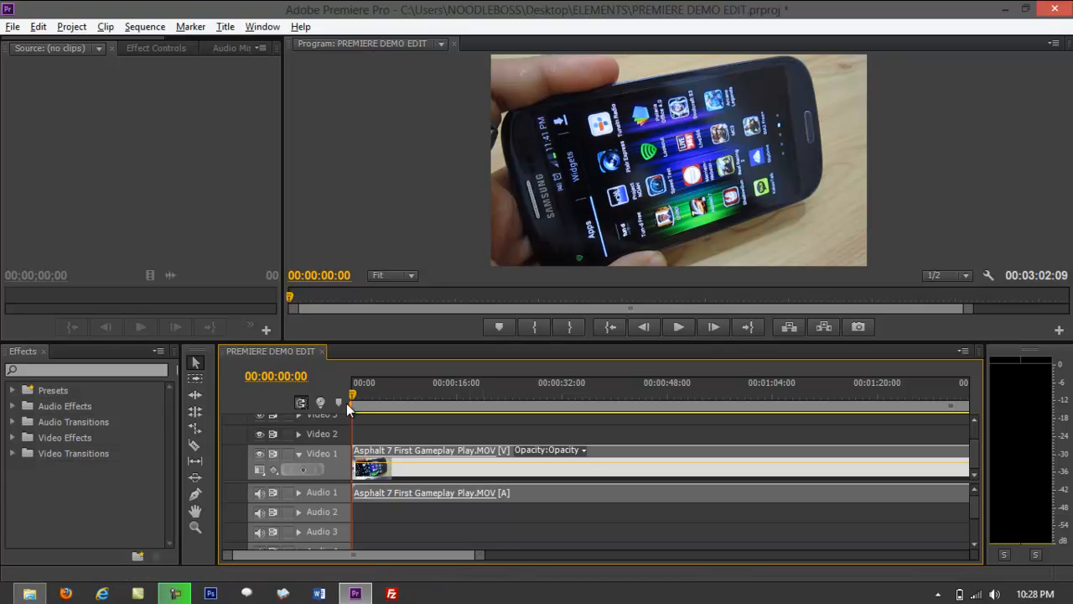
{"action": "left_click_drag", "start_coordinate": [356, 398], "coordinate": [447, 388]}
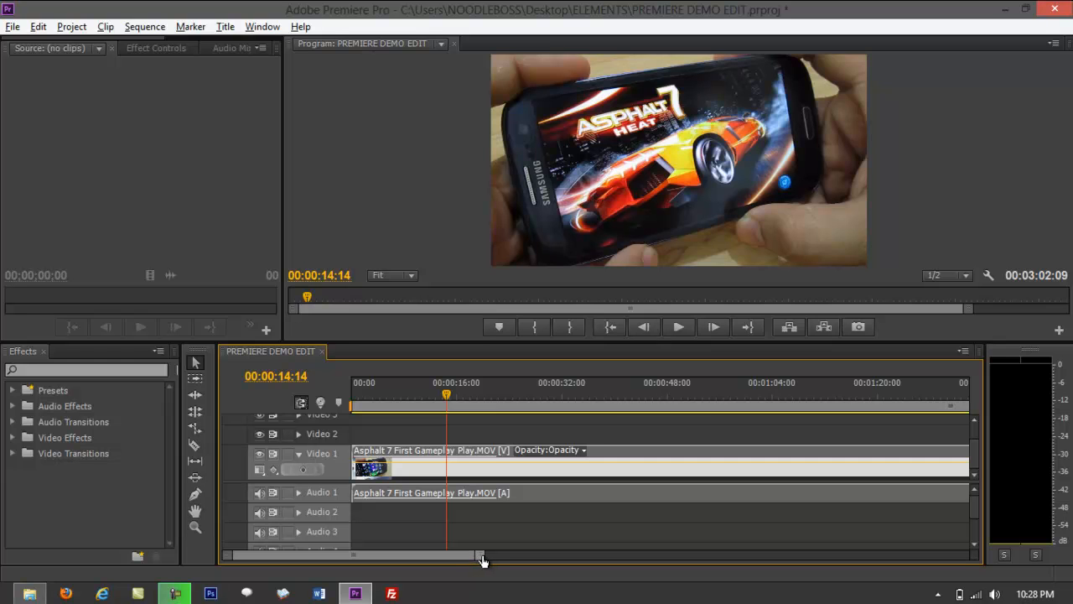
- Collapse and re-expand the Video 1 track, and expand the Audio 1 track to show the clip's waveform
{"action": "left_click_drag", "start_coordinate": [483, 560], "coordinate": [257, 560]}
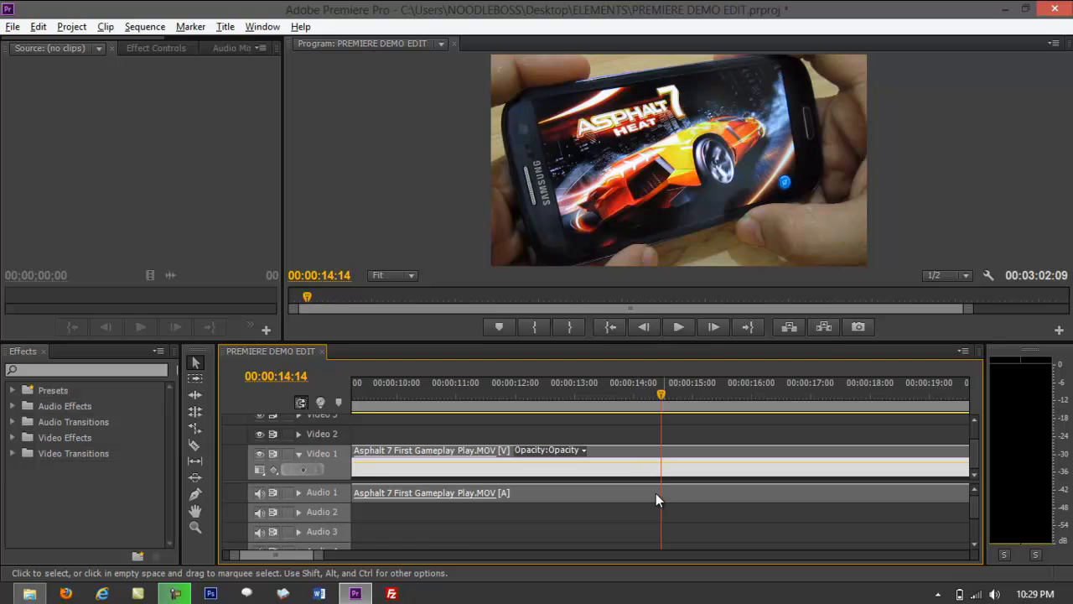
{"action": "left_click_drag", "start_coordinate": [318, 555], "coordinate": [783, 554]}
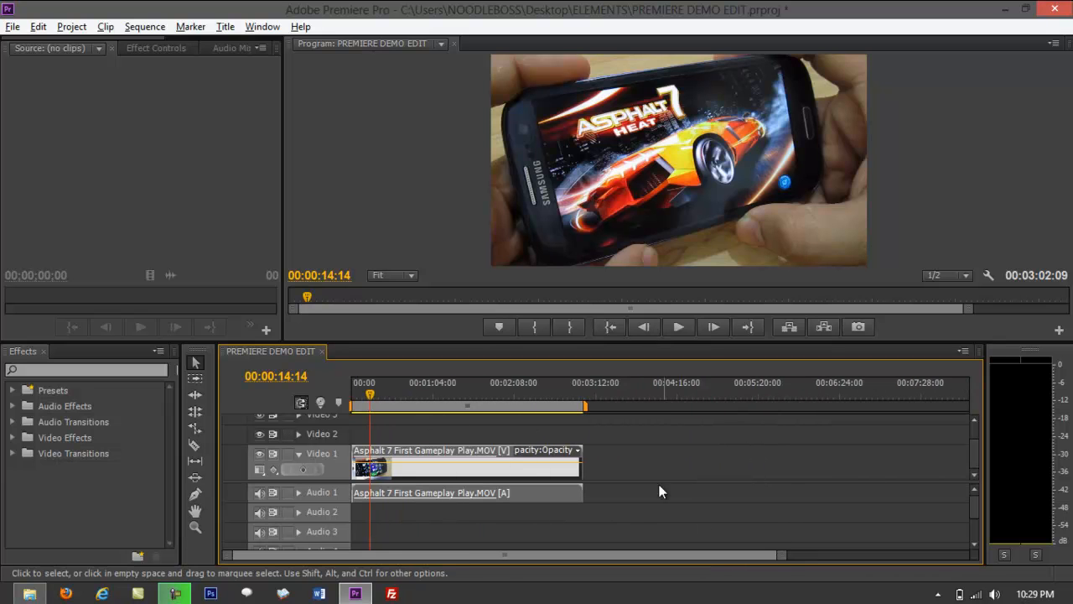
{"action": "left_click_drag", "start_coordinate": [783, 557], "coordinate": [555, 558]}
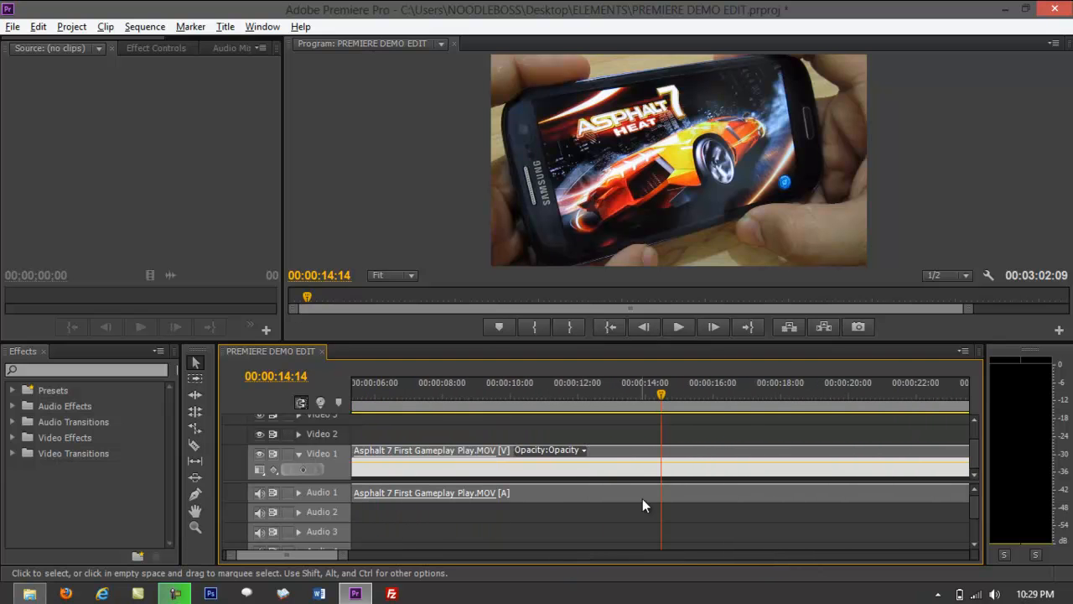
{"action": "left_click", "coordinate": [298, 454]}
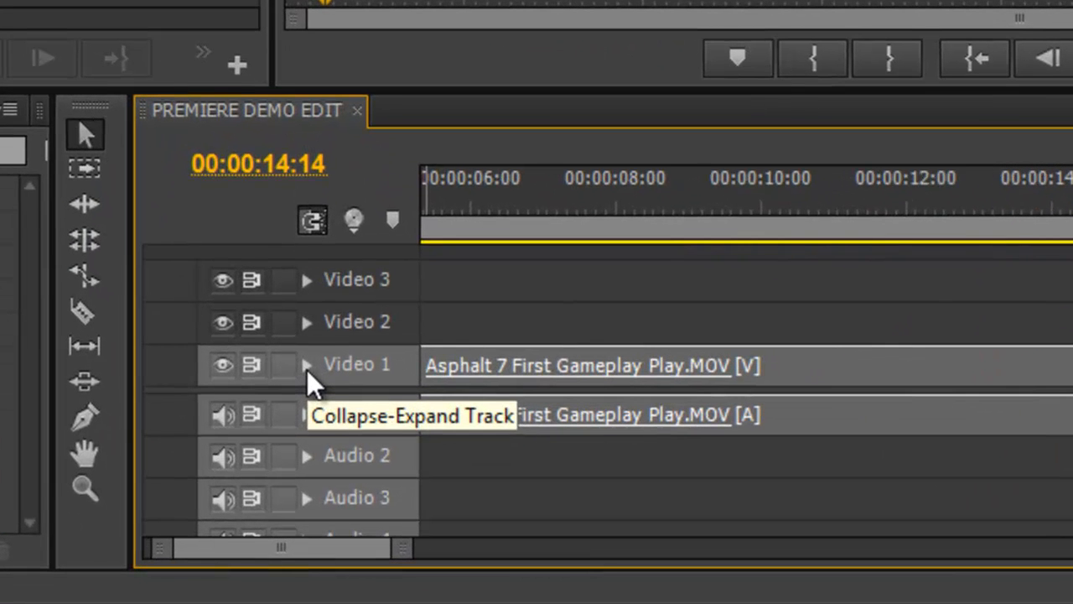
{"action": "left_click", "coordinate": [307, 367]}
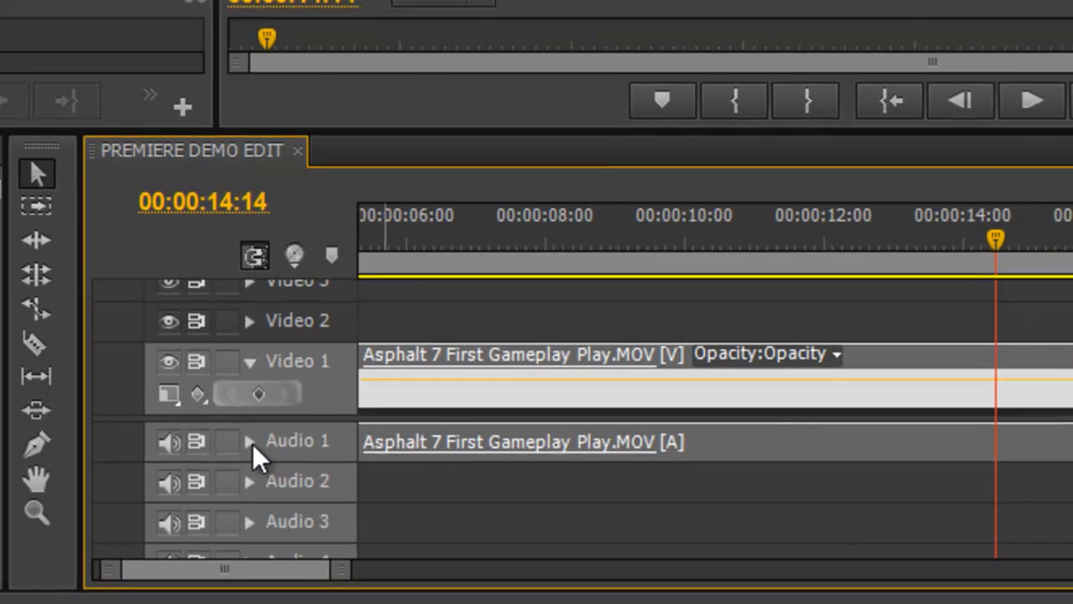
{"action": "left_click", "coordinate": [307, 413]}
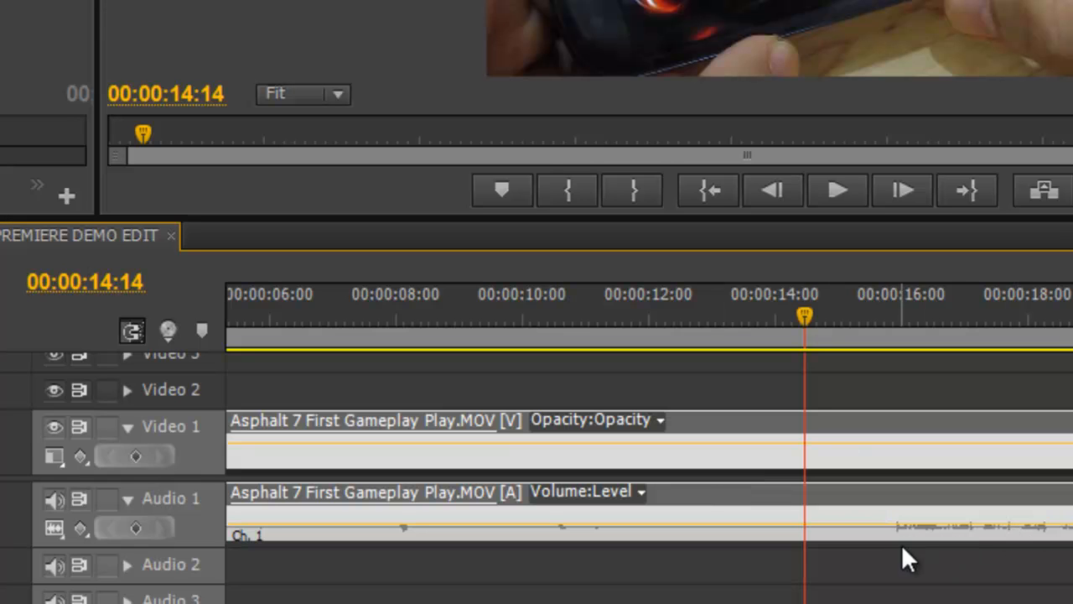
- Play the section where the waveform begins and park the playhead just before it at 00:00:15:25
{"action": "left_click_drag", "start_coordinate": [806, 318], "coordinate": [891, 327]}
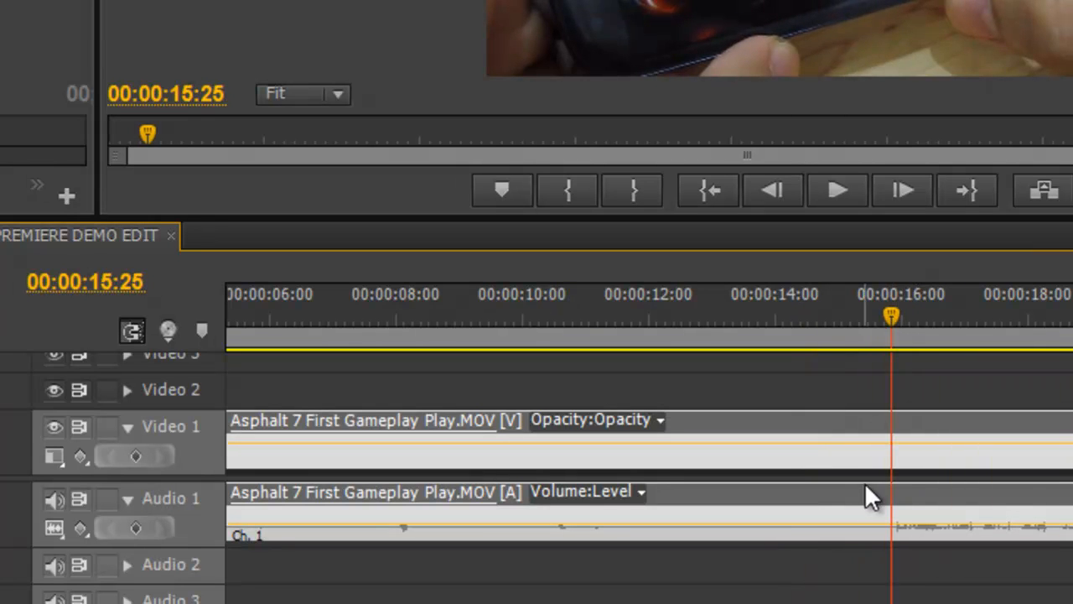
{"action": "key", "text": "space"}
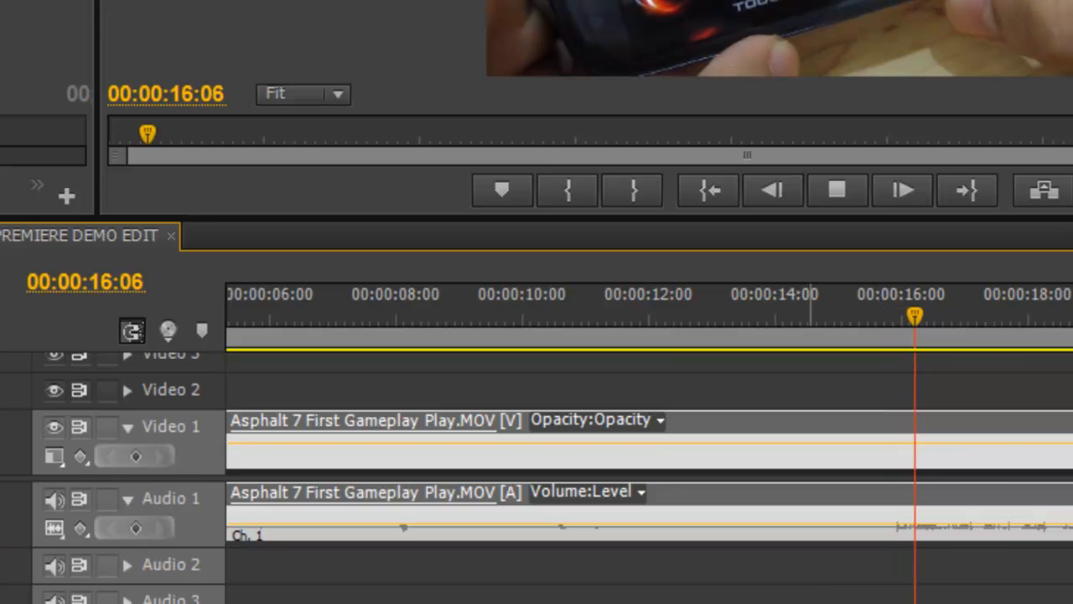
{"action": "key", "text": "space"}
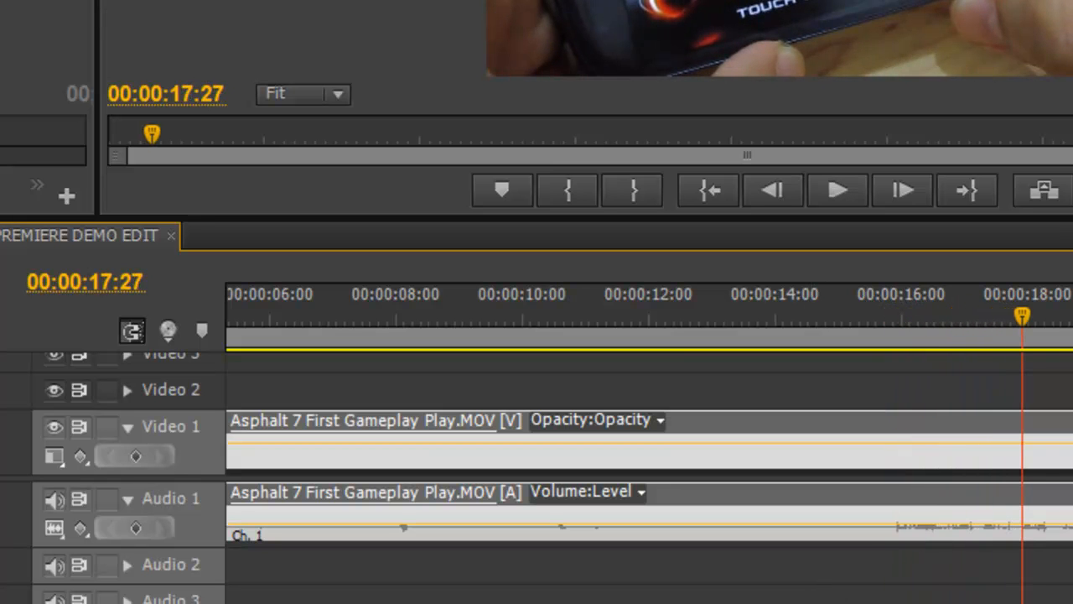
{"action": "left_click_drag", "start_coordinate": [1039, 327], "coordinate": [890, 315]}
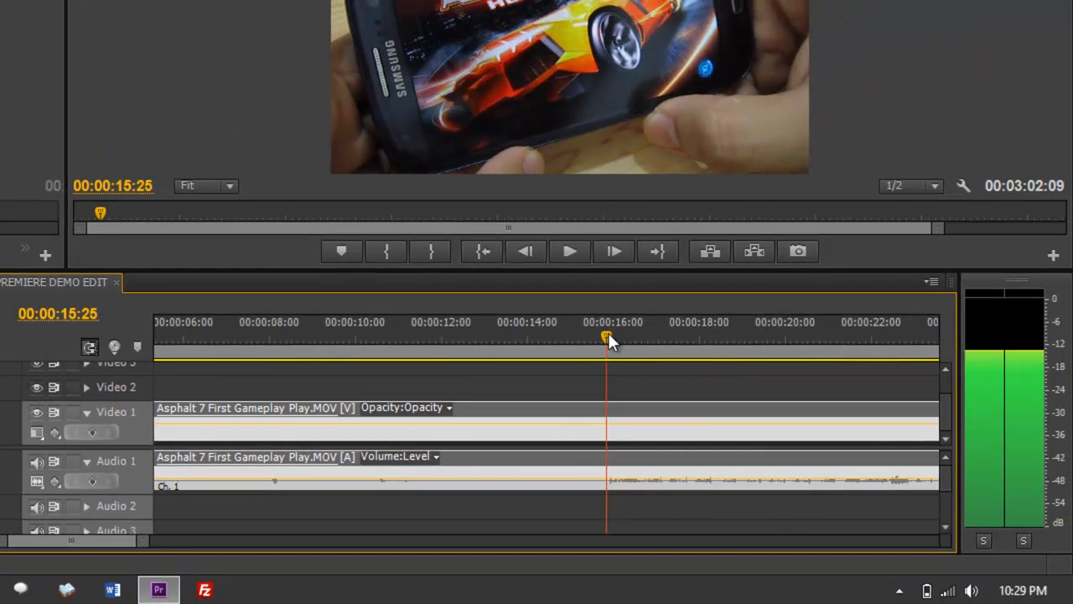
{"action": "key", "text": "space"}
{"action": "key", "text": "space"}
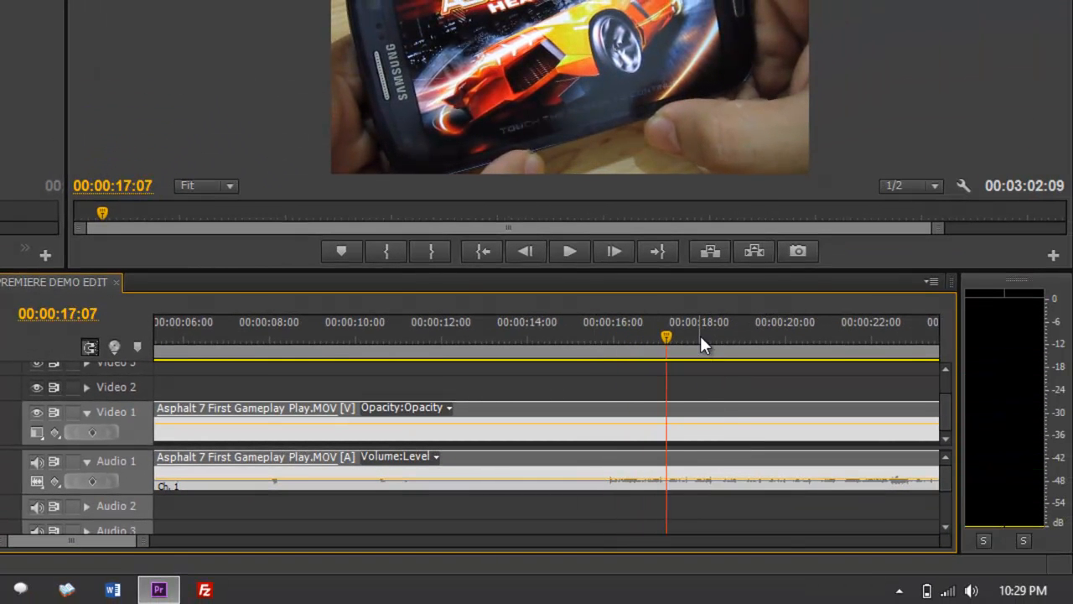
{"action": "left_click_drag", "start_coordinate": [667, 345], "coordinate": [584, 355]}
{"action": "left_click_drag", "start_coordinate": [603, 350], "coordinate": [606, 350]}
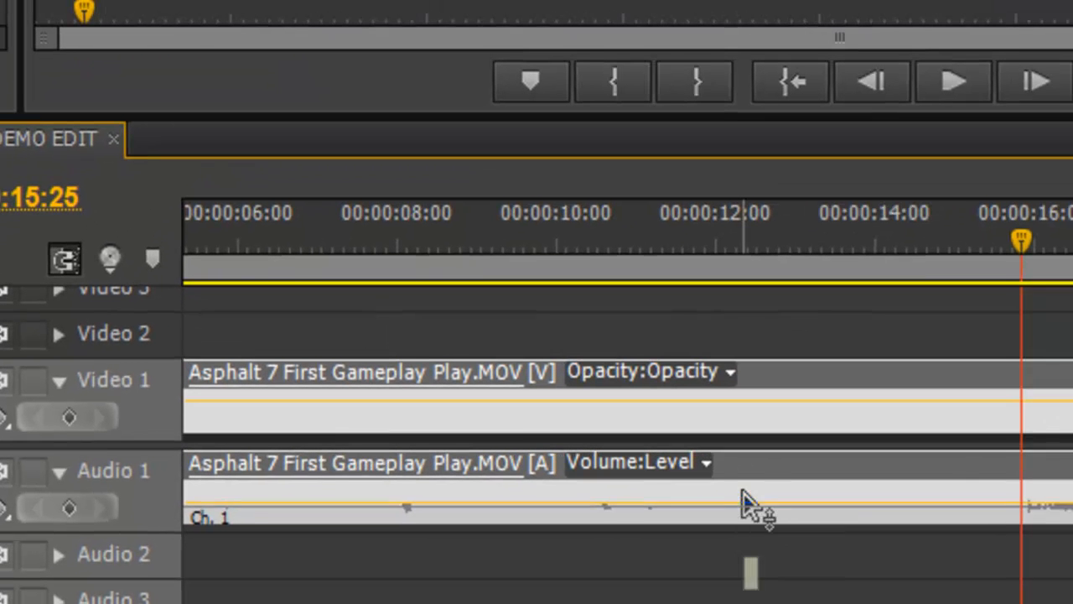
- Raise the volume level of the gameplay clip's audio slightly and play it back to check the loudness
{"action": "left_click_drag", "start_coordinate": [750, 503], "coordinate": [718, 495]}
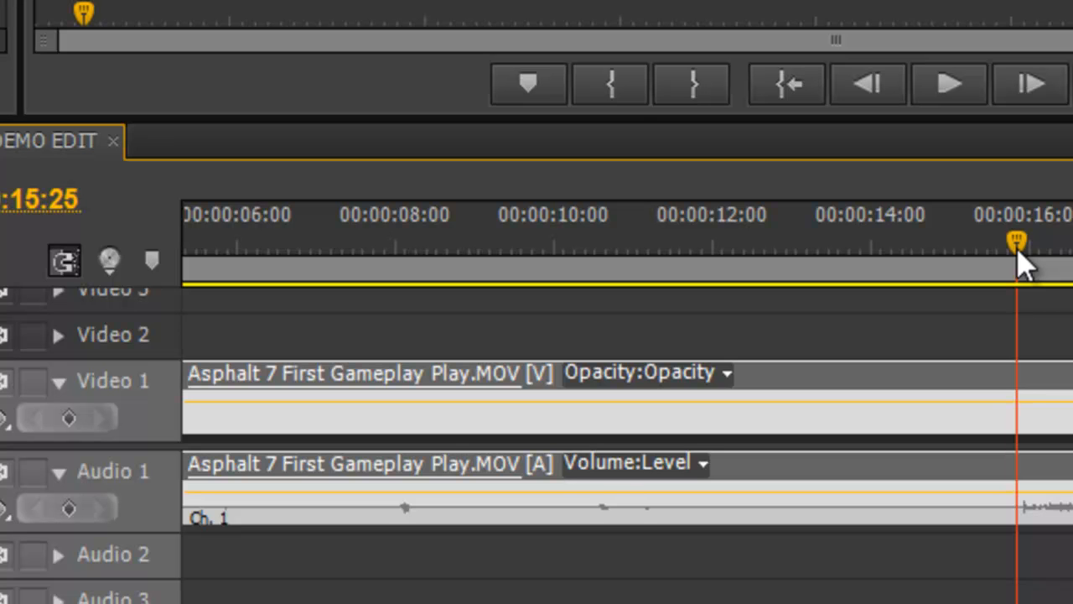
{"action": "key", "text": "space"}
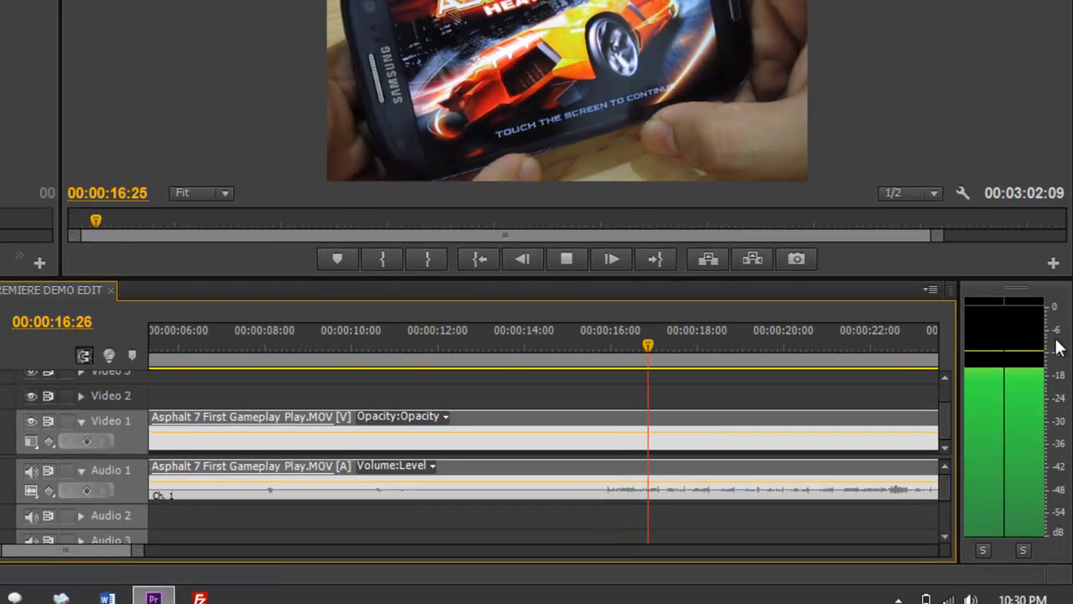
{"action": "key", "text": "space"}
- Position the playhead at 00:00:15:24 and split the gameplay clip and its audio there with the Razor tool
{"action": "left_click_drag", "start_coordinate": [710, 348], "coordinate": [600, 349]}
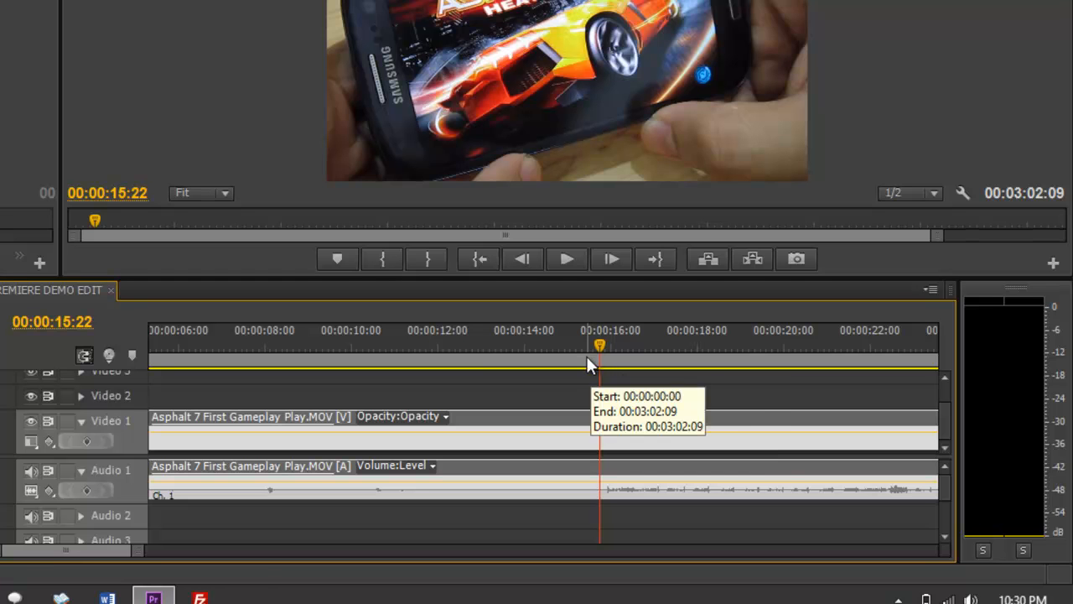
{"action": "left_click_drag", "start_coordinate": [599, 345], "coordinate": [605, 367]}
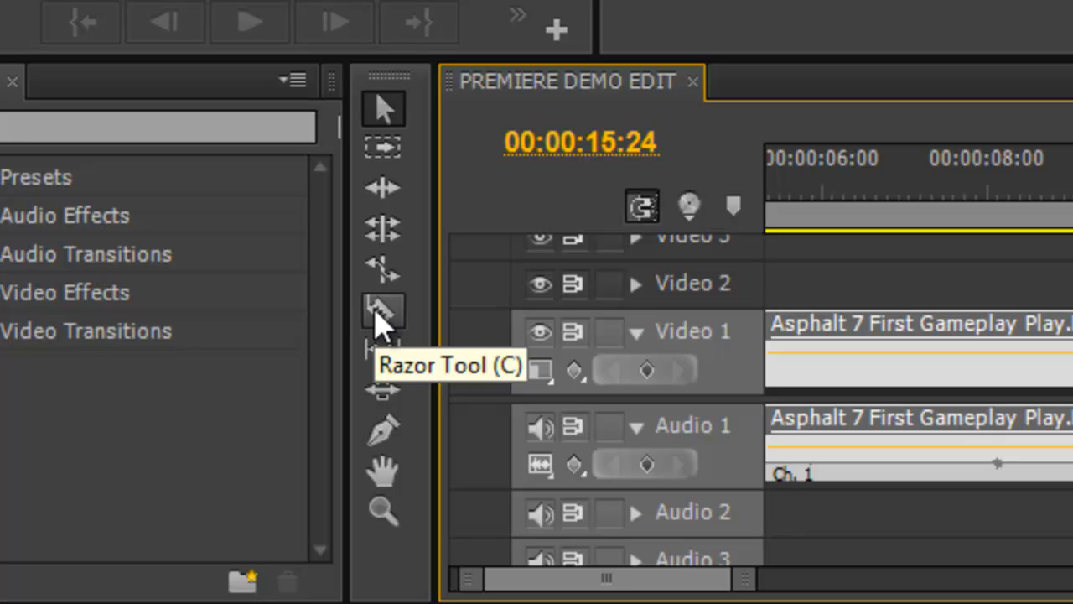
{"action": "left_click", "coordinate": [379, 315]}
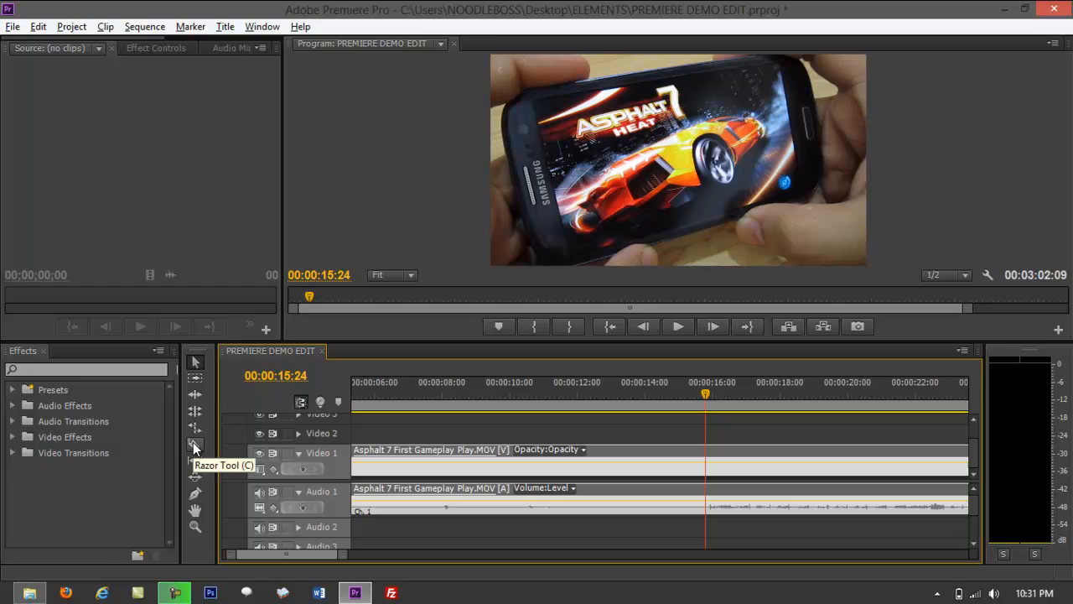
{"action": "left_click", "coordinate": [193, 449]}
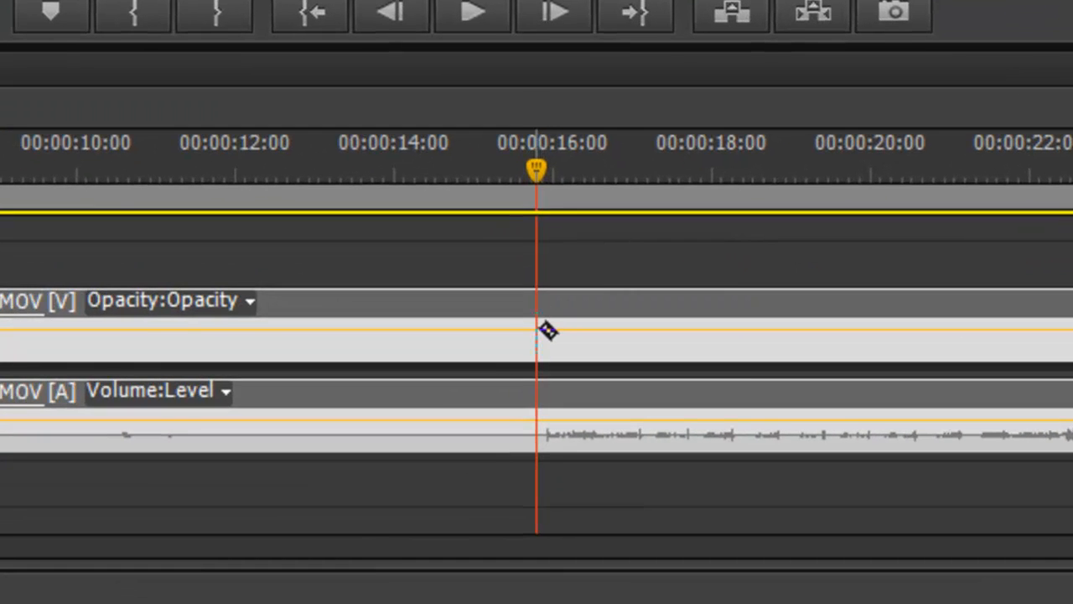
{"action": "left_click", "coordinate": [547, 330]}
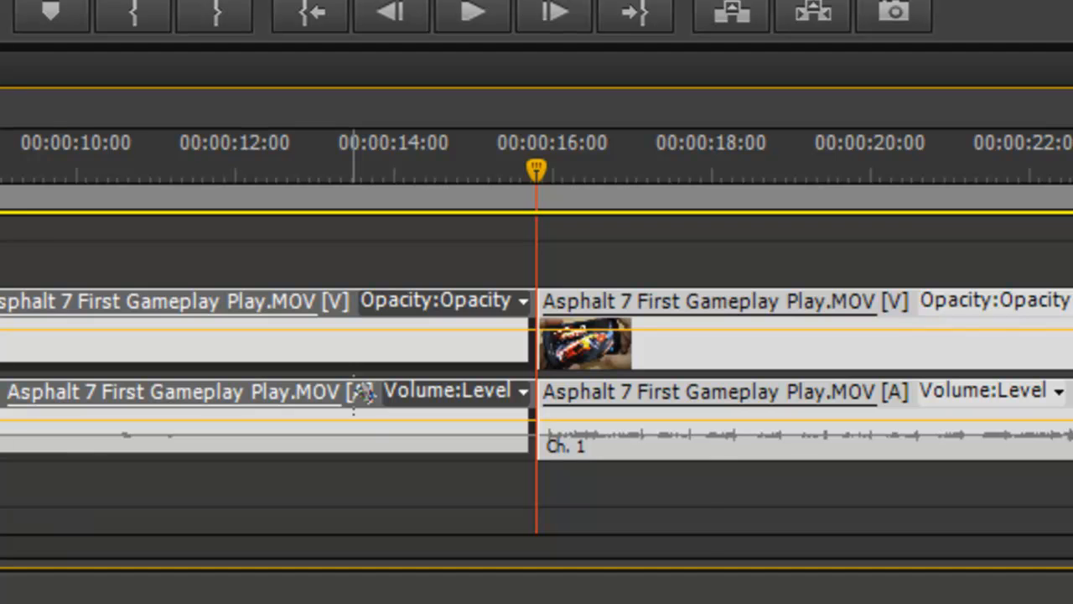
- Delete the part of the gameplay clip before the cut, together with its audio
{"action": "key", "text": "v"}
{"action": "left_click", "coordinate": [216, 319]}
{"action": "key", "text": "Delete"}
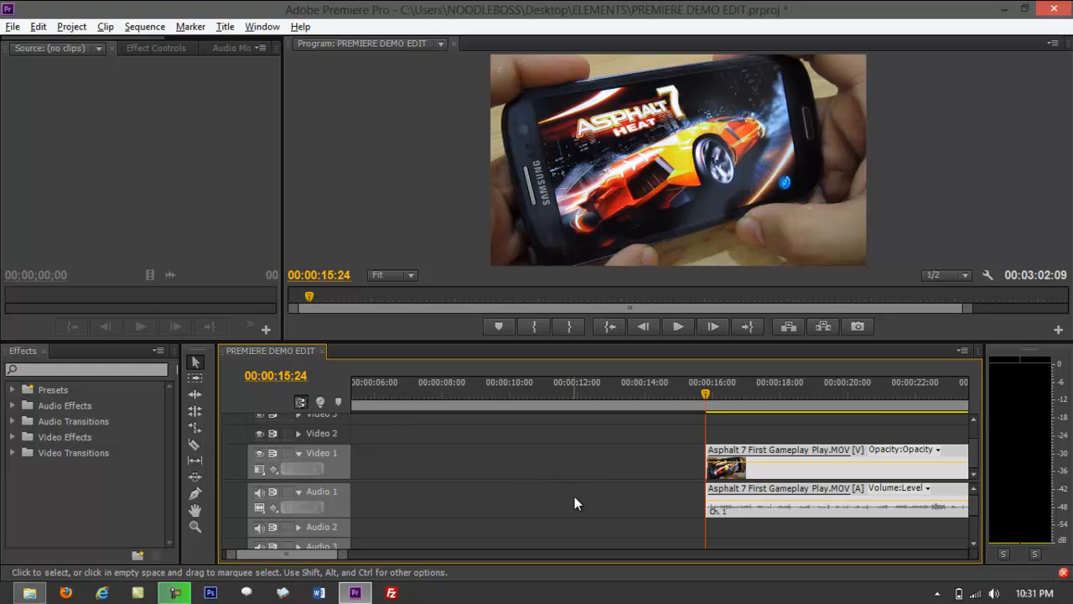
- Move the remaining gameplay clip and its audio to the start of the sequence at 00:00:00:00
{"action": "left_click_drag", "start_coordinate": [324, 557], "coordinate": [307, 557]}
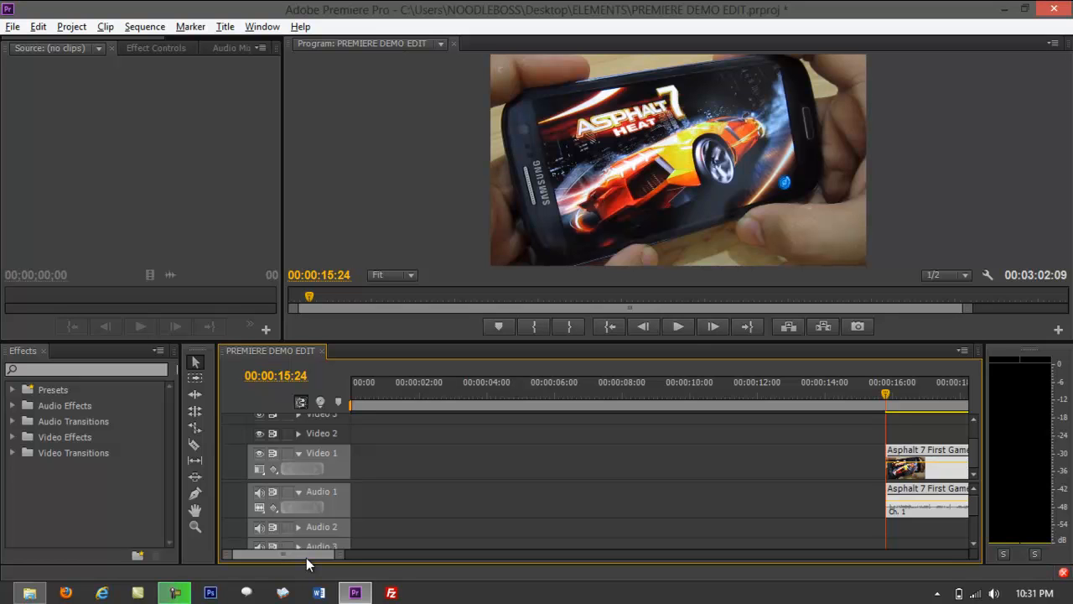
{"action": "key", "text": "Home"}
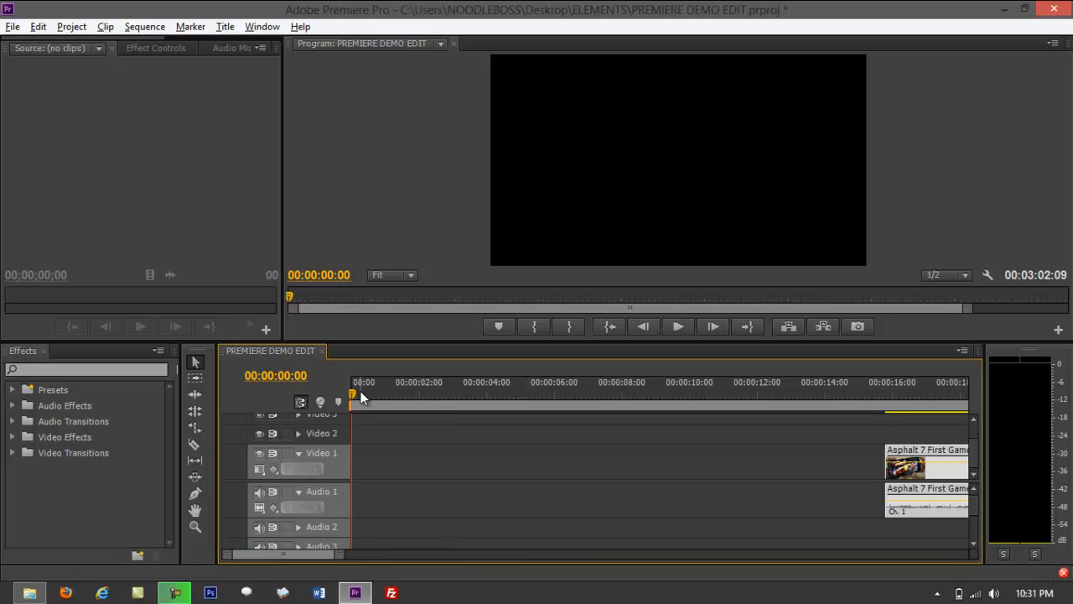
{"action": "left_click", "coordinate": [937, 450]}
{"action": "left_click_drag", "start_coordinate": [938, 449], "coordinate": [330, 450]}
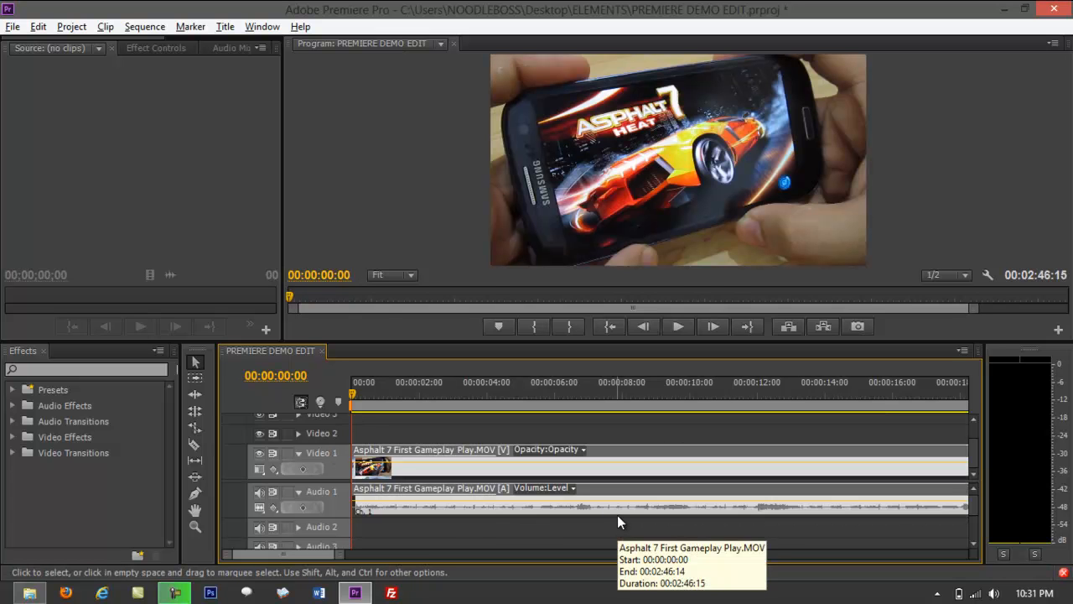
- Play the trimmed gameplay clip from its beginning twice to check the new opening
{"action": "key", "text": "space"}
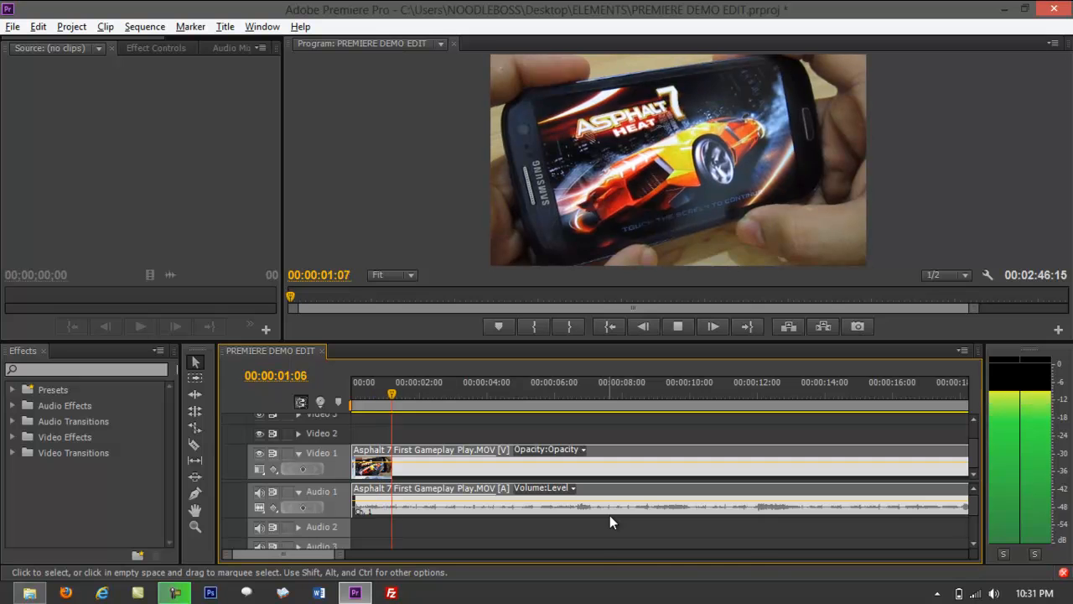
{"action": "key", "text": "space"}
{"action": "left_click_drag", "start_coordinate": [401, 393], "coordinate": [332, 392]}
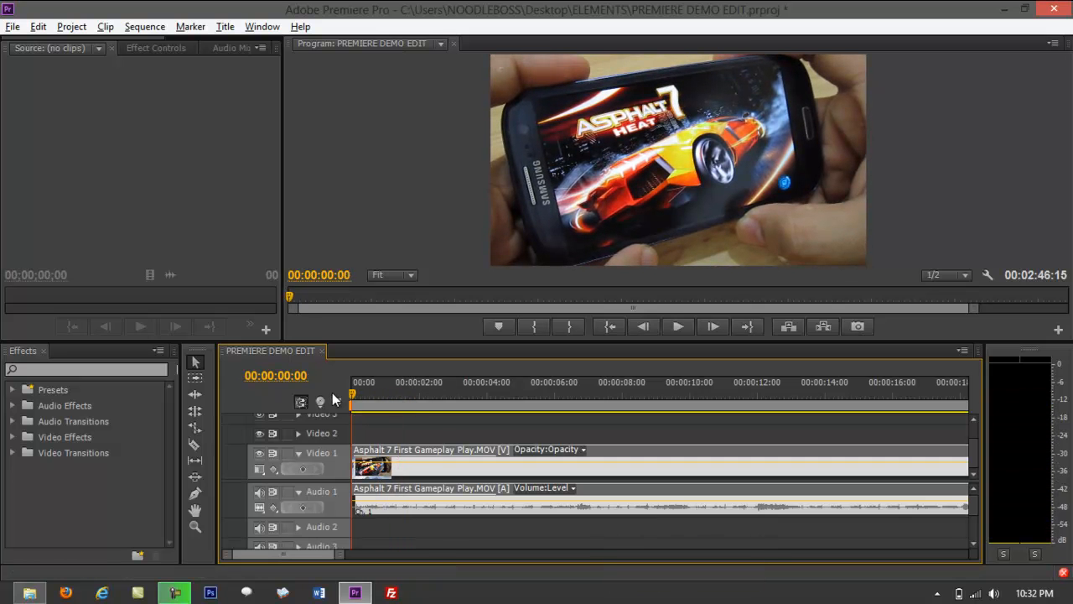
{"action": "key", "text": "space"}
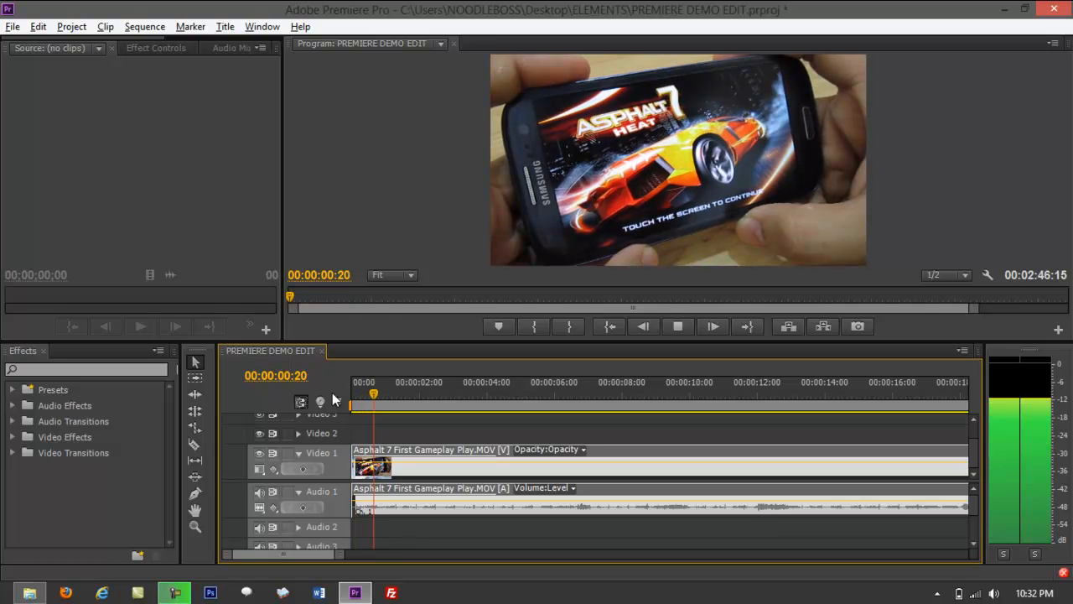
{"action": "key", "text": "space"}
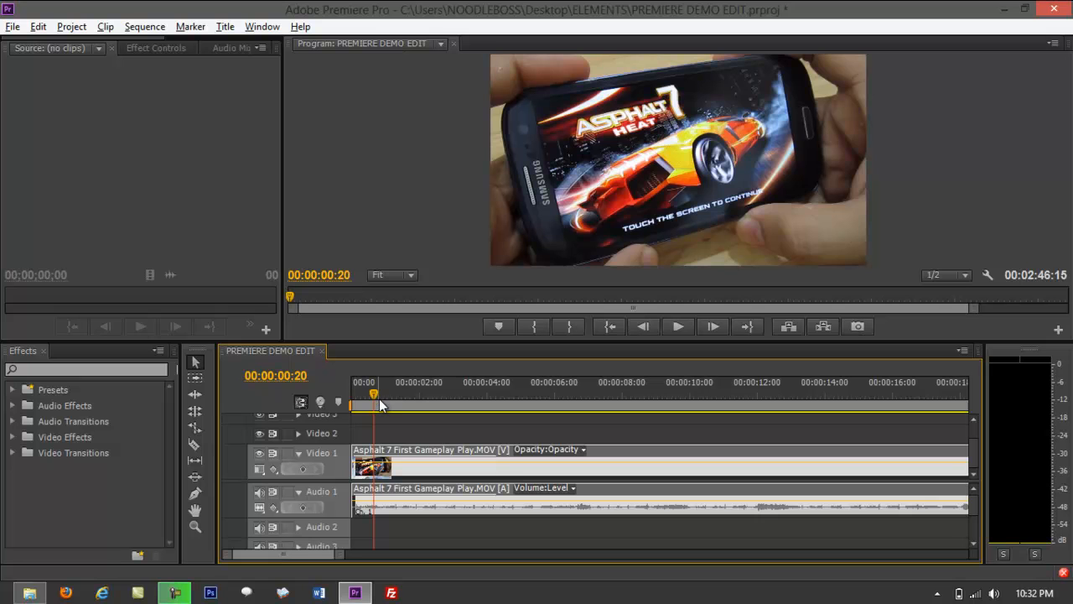
- Position the playhead at 00:00:12:08 and split the gameplay clip and its audio there with the Razor tool
{"action": "left_click_drag", "start_coordinate": [376, 401], "coordinate": [678, 422]}
{"action": "left_click_drag", "start_coordinate": [341, 549], "coordinate": [369, 553]}
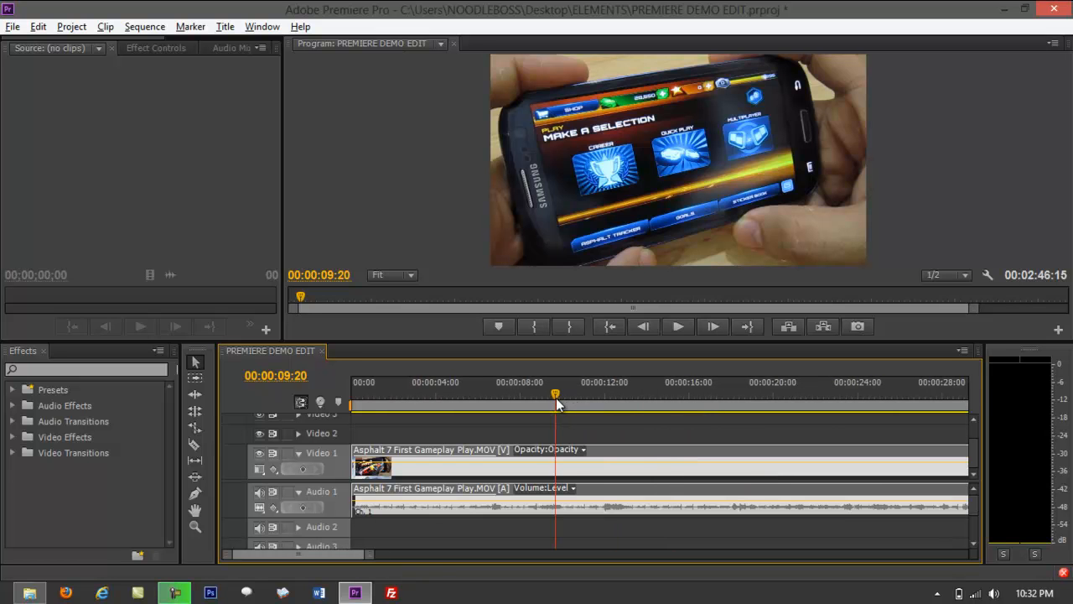
{"action": "key", "text": "space"}
{"action": "key", "text": "space"}
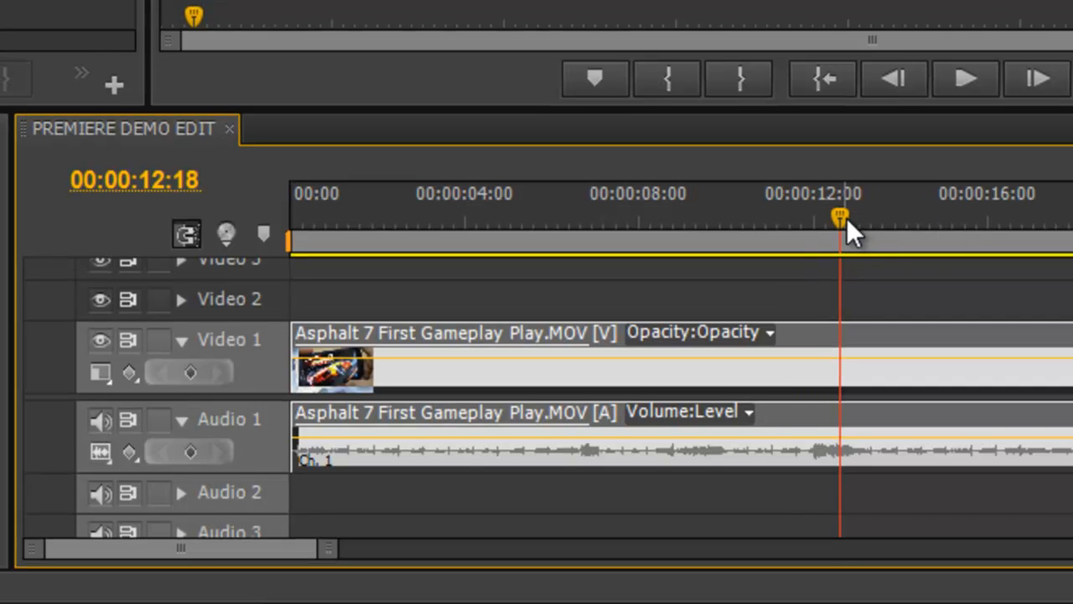
{"action": "left_click_drag", "start_coordinate": [837, 222], "coordinate": [824, 222]}
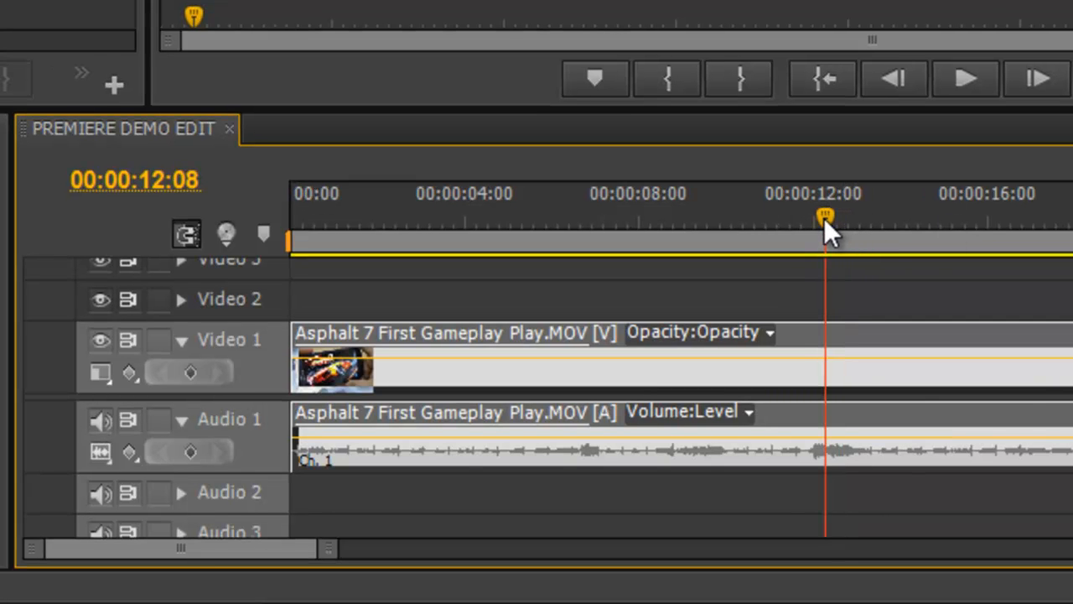
{"action": "left_click", "coordinate": [827, 367]}
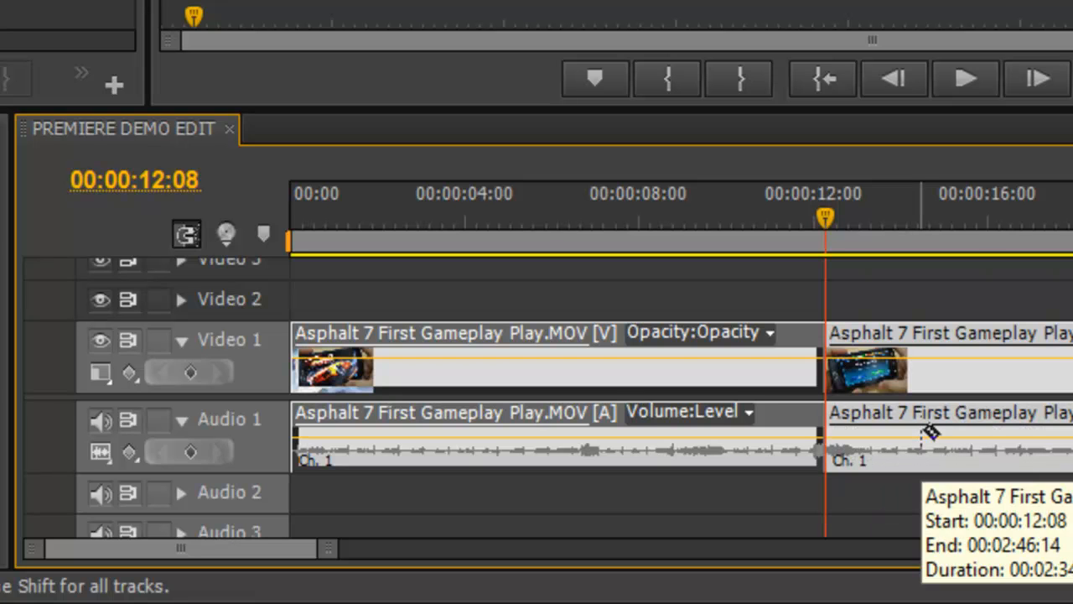
- Delete the part of the gameplay clip after the cut at 00:00:12:08, together with its audio
{"action": "key", "text": "v"}
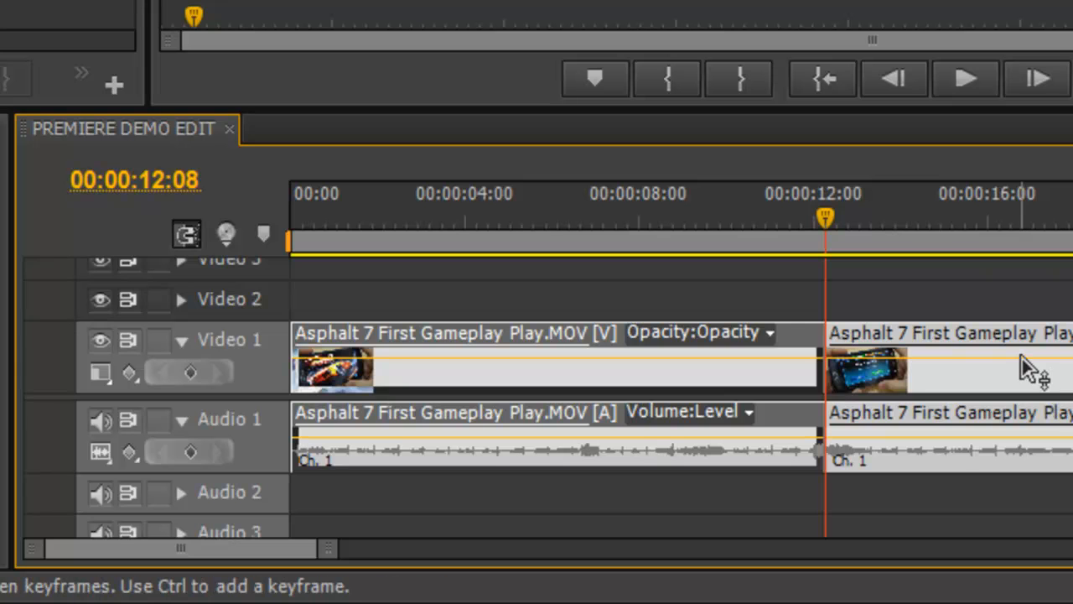
{"action": "left_click", "coordinate": [1023, 368]}
{"action": "key", "text": "Delete"}
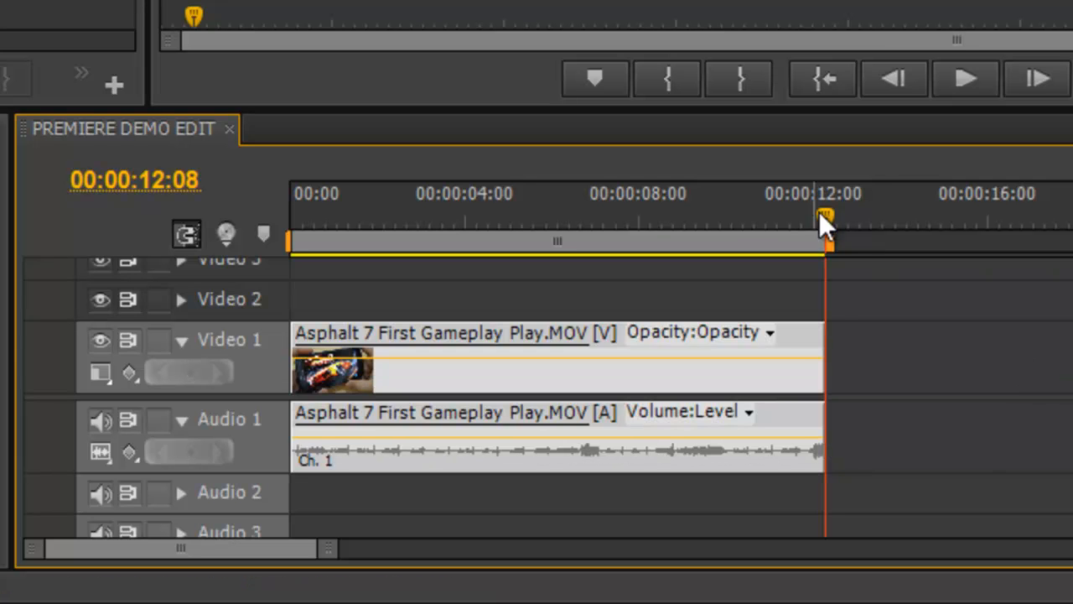
- Return the playhead to 00:00:00:00 and briefly play the shortened gameplay clip from its beginning
{"action": "left_click_drag", "start_coordinate": [826, 217], "coordinate": [346, 220]}
{"action": "left_click_drag", "start_coordinate": [613, 236], "coordinate": [293, 376]}
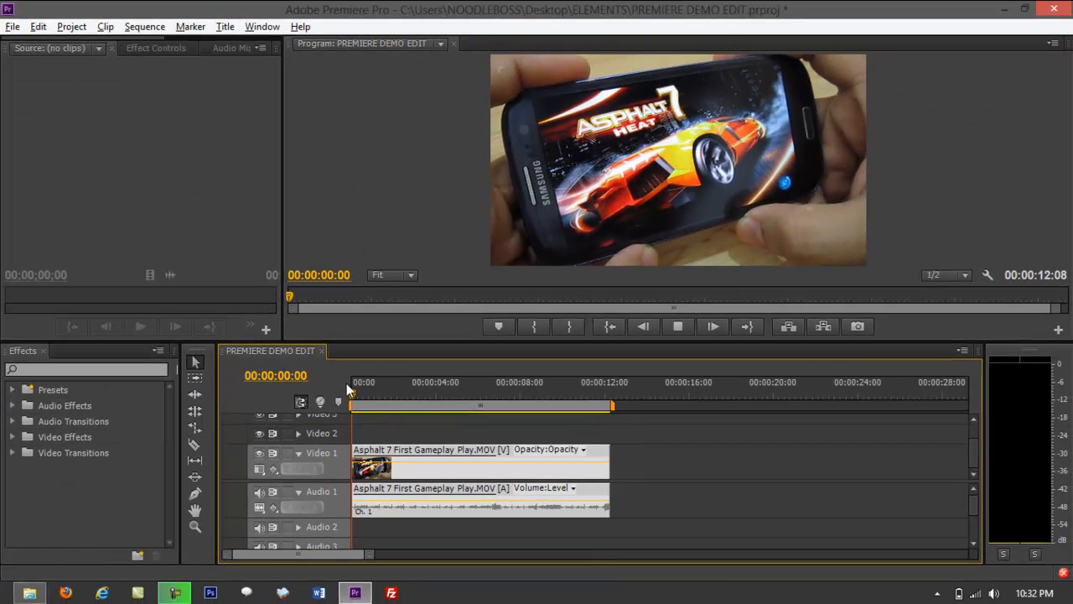
{"action": "key", "text": "space"}
{"action": "key", "text": "space"}
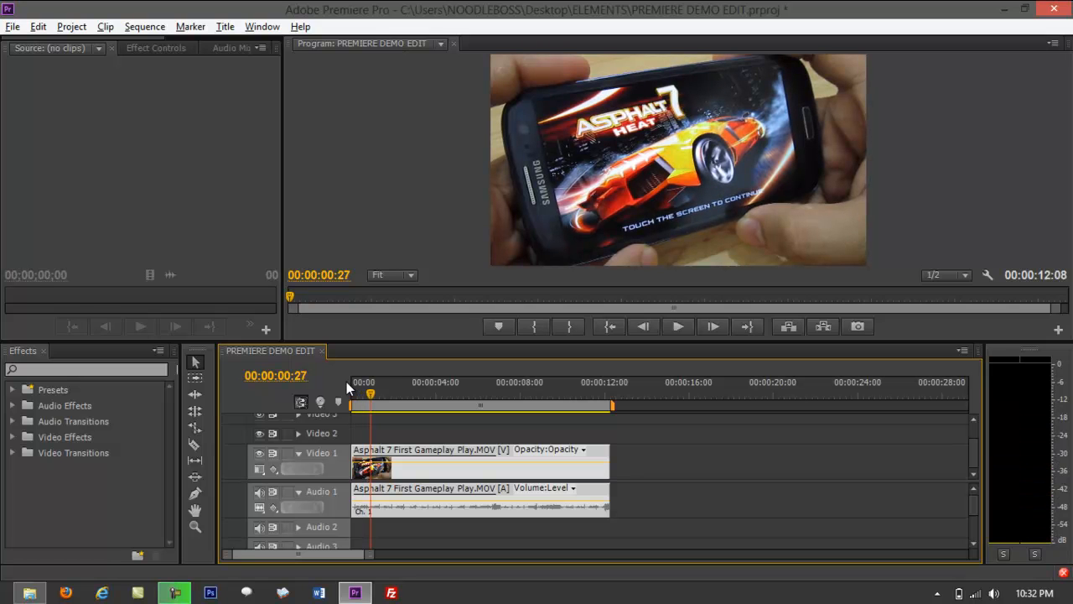
- Search the effects for "black" and apply the Dip to Black transition to the beginning of the gameplay clip on Video 1
{"action": "left_click", "coordinate": [83, 368]}
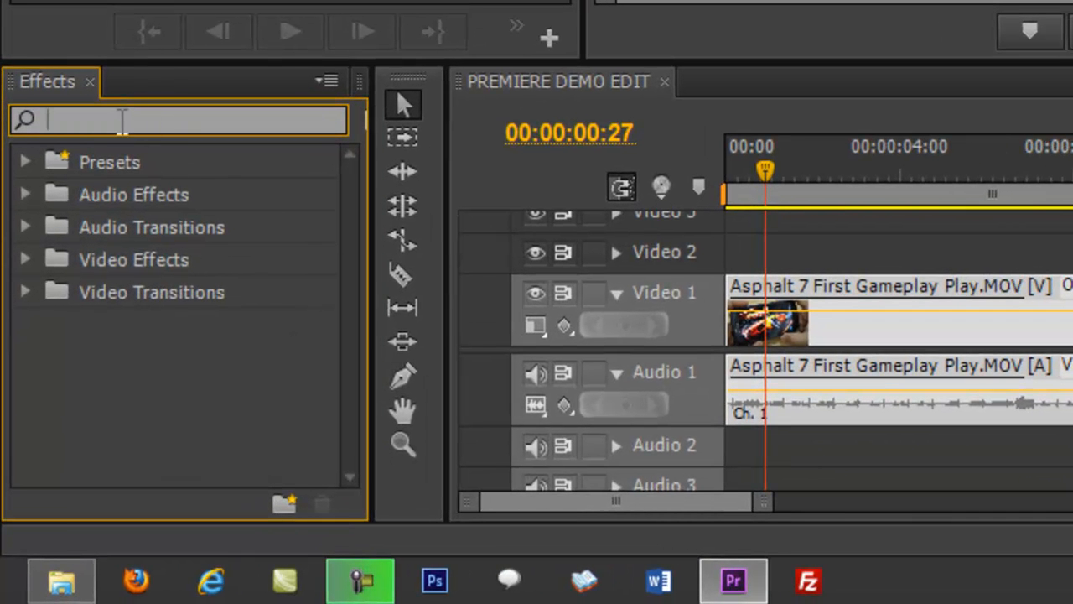
{"action": "type", "text": "black"}
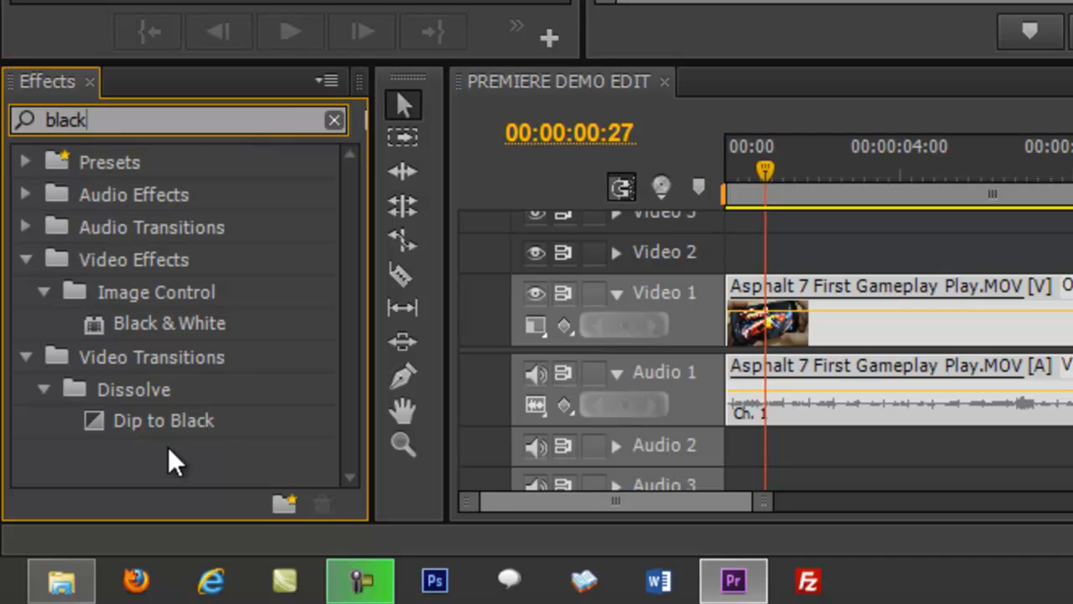
{"action": "left_click", "coordinate": [142, 424]}
{"action": "left_click_drag", "start_coordinate": [140, 420], "coordinate": [234, 427]}
{"action": "left_click_drag", "start_coordinate": [797, 510], "coordinate": [637, 508]}
{"action": "left_click", "coordinate": [105, 426]}
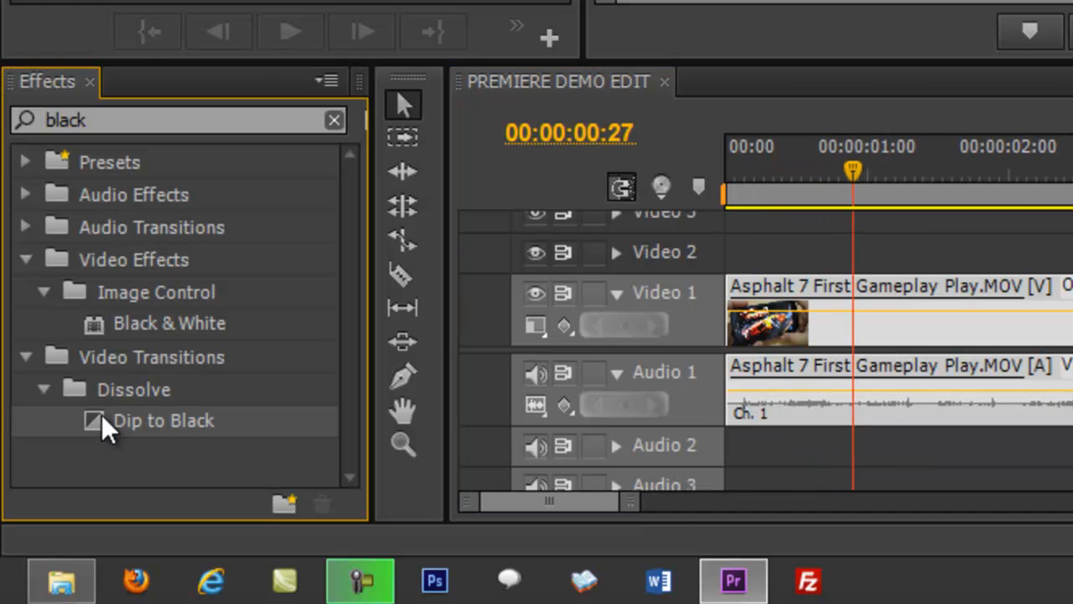
{"action": "left_click_drag", "start_coordinate": [104, 426], "coordinate": [753, 334]}
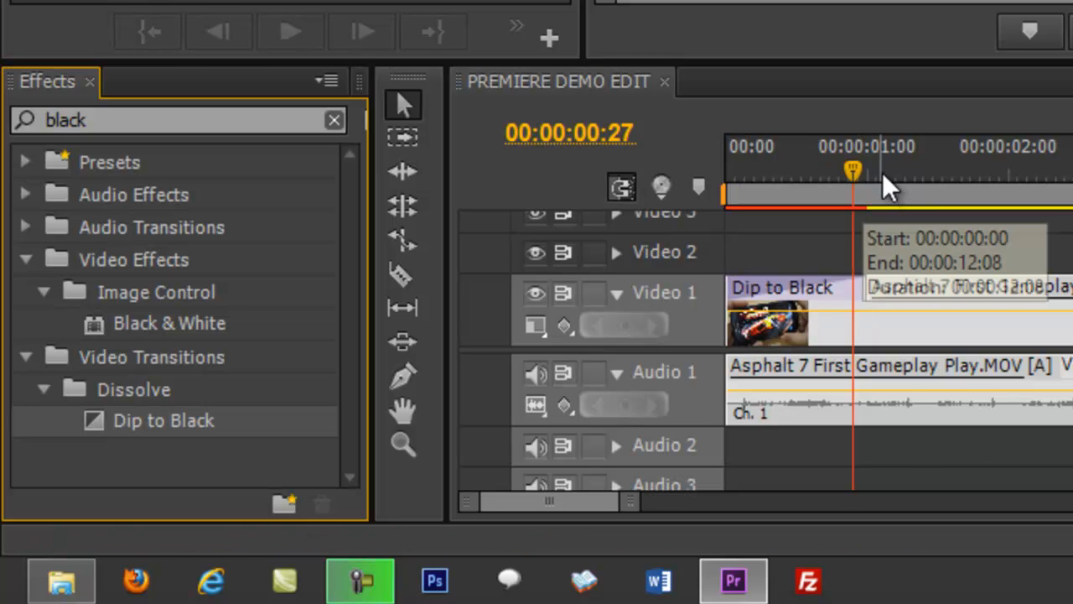
- Play the sequence from its start to check the opening Dip to Black transition
{"action": "left_click_drag", "start_coordinate": [845, 173], "coordinate": [974, 174]}
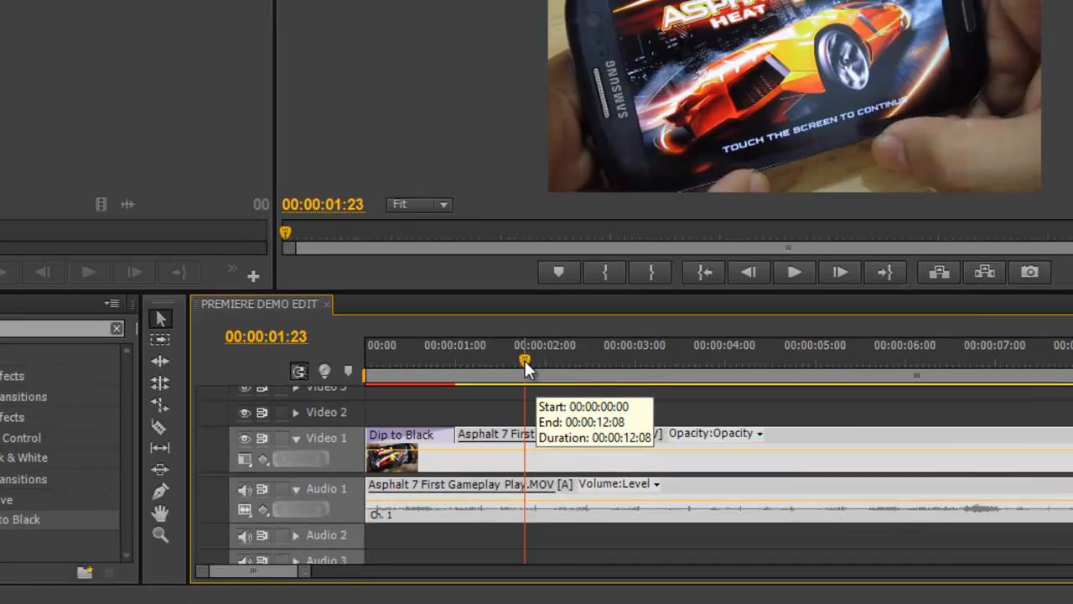
{"action": "key", "text": "Home"}
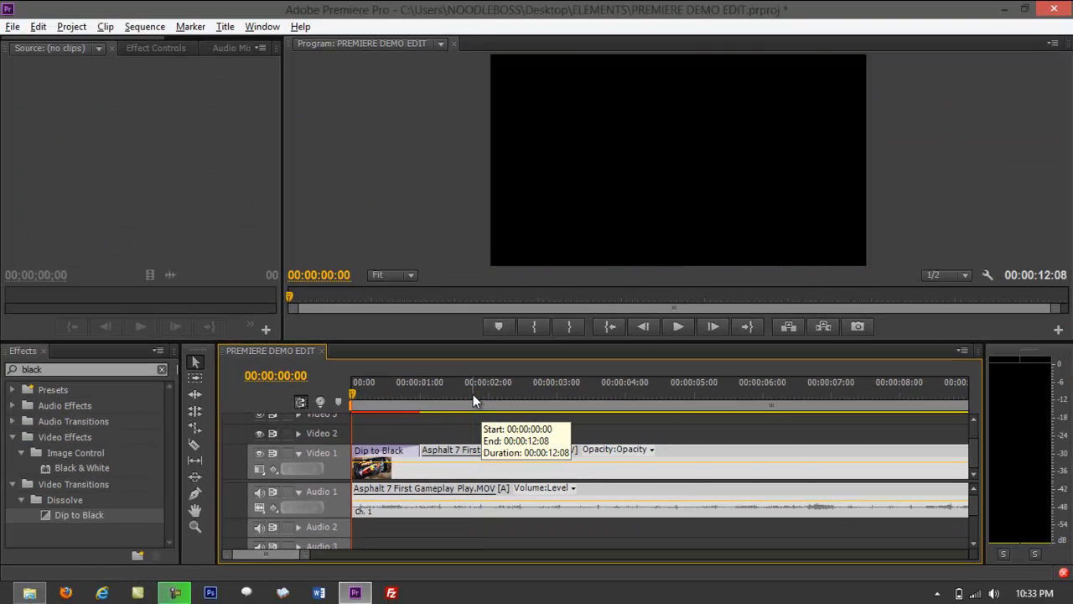
{"action": "key", "text": "space"}
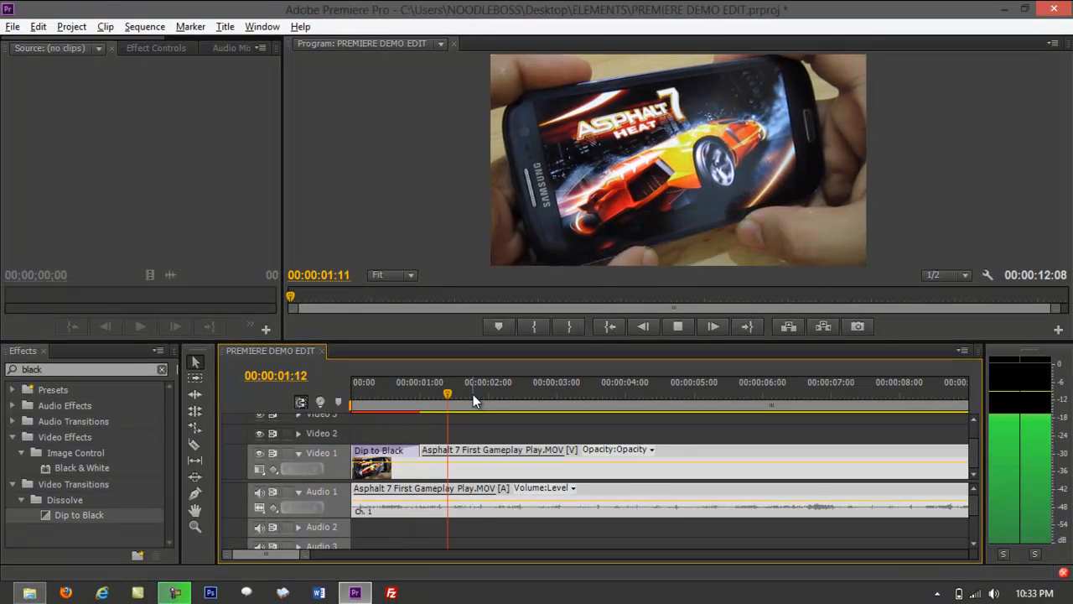
{"action": "key", "text": "space"}
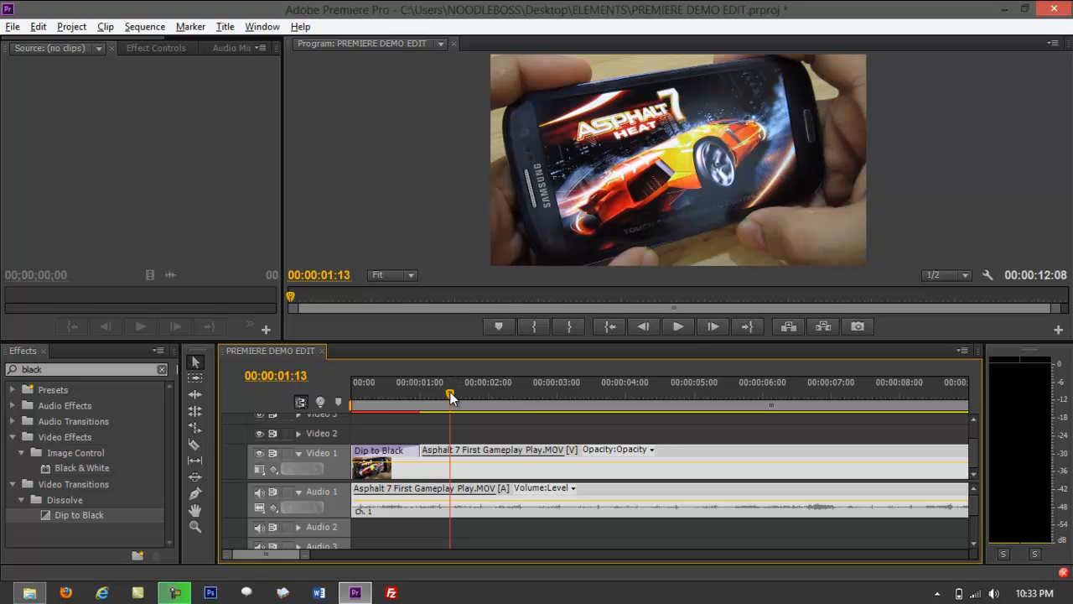
- Apply the Dip to Black transition to the end of the gameplay clip on Video 1
{"action": "left_click_drag", "start_coordinate": [306, 556], "coordinate": [394, 568]}
{"action": "left_click_drag", "start_coordinate": [373, 394], "coordinate": [510, 406]}
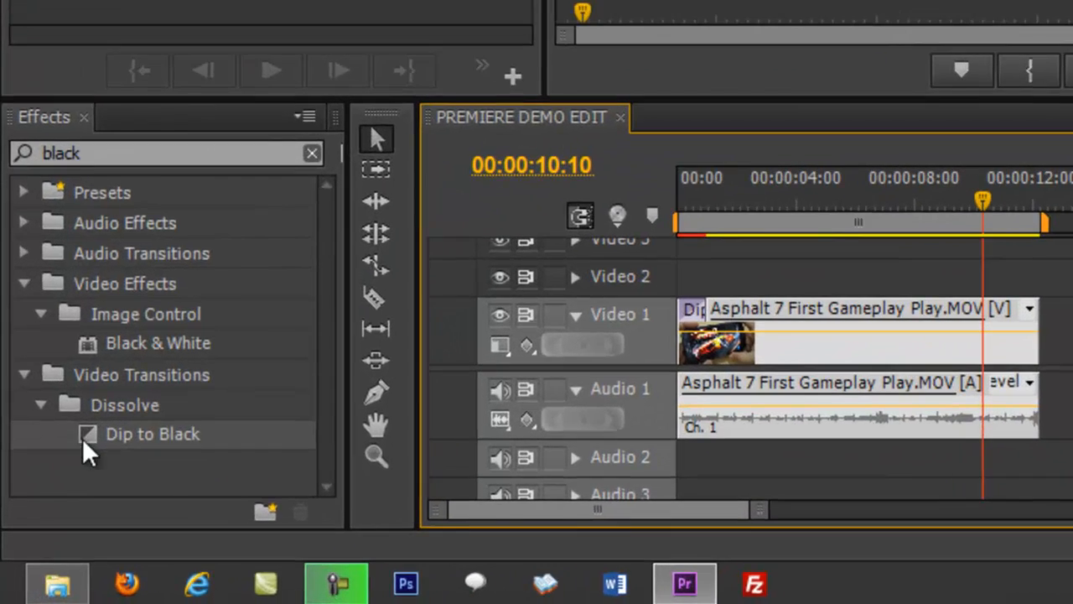
{"action": "left_click_drag", "start_coordinate": [84, 442], "coordinate": [1027, 332]}
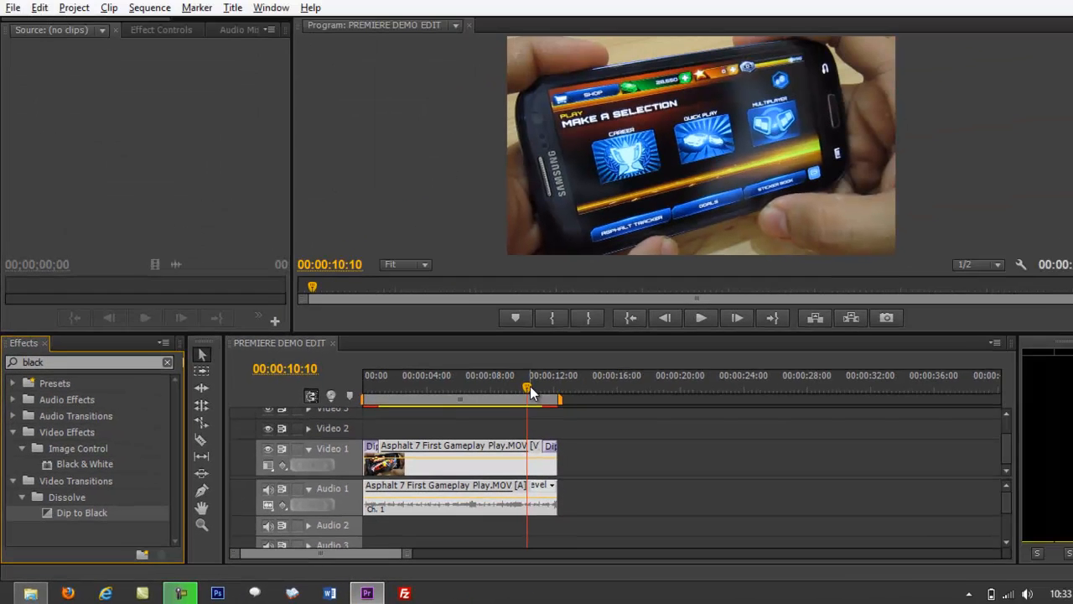
- Play the clip's ending from 00:00:10:10 to check the closing transition, and return the playhead to 00:00:00:00
{"action": "key", "text": "space"}
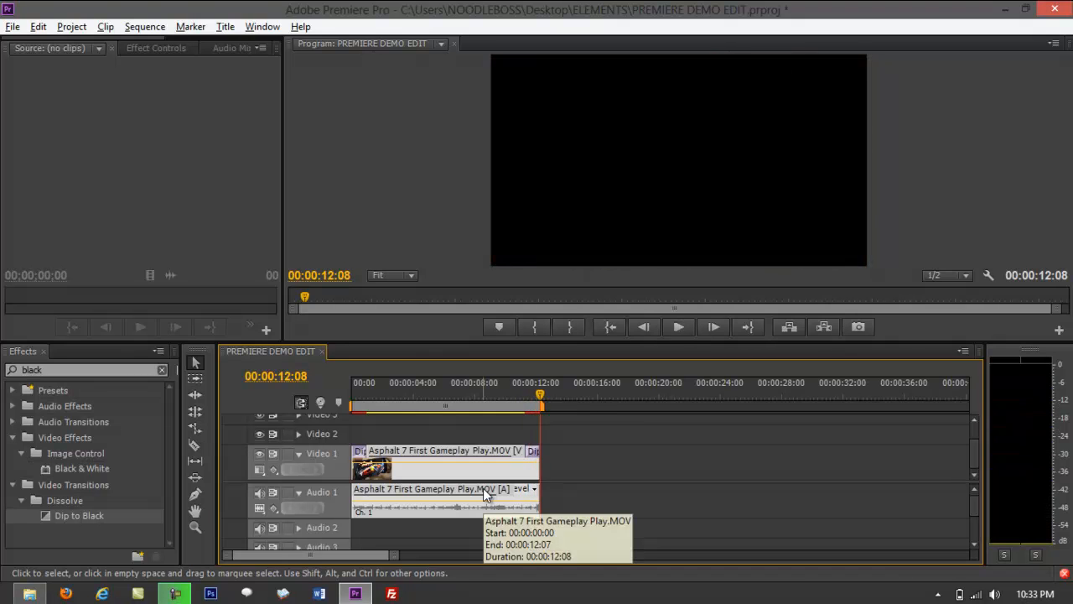
{"action": "left_click_drag", "start_coordinate": [396, 557], "coordinate": [374, 564]}
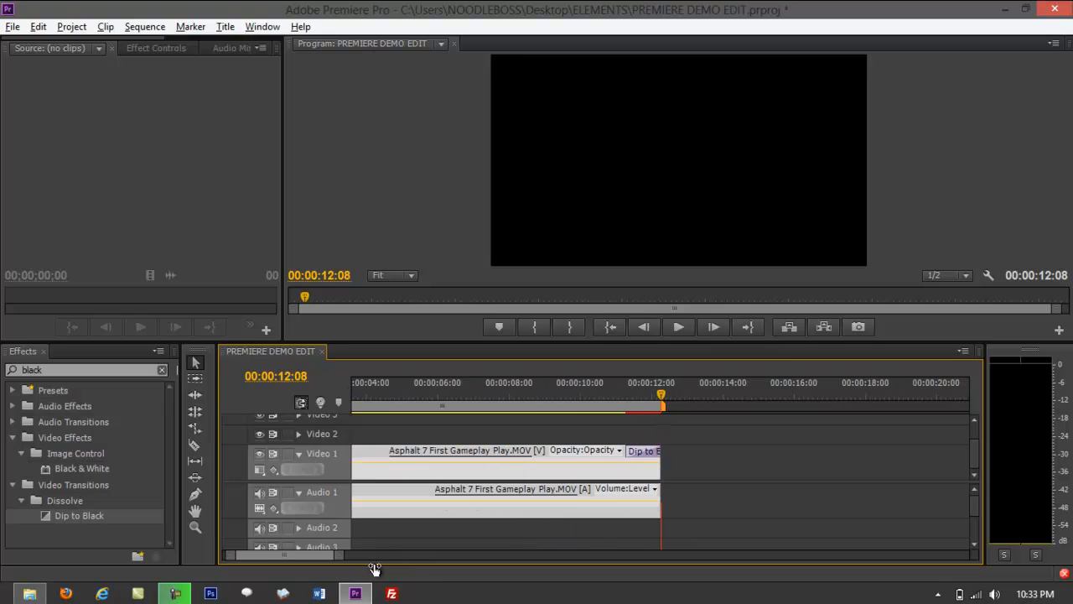
{"action": "left_click_drag", "start_coordinate": [272, 557], "coordinate": [257, 559]}
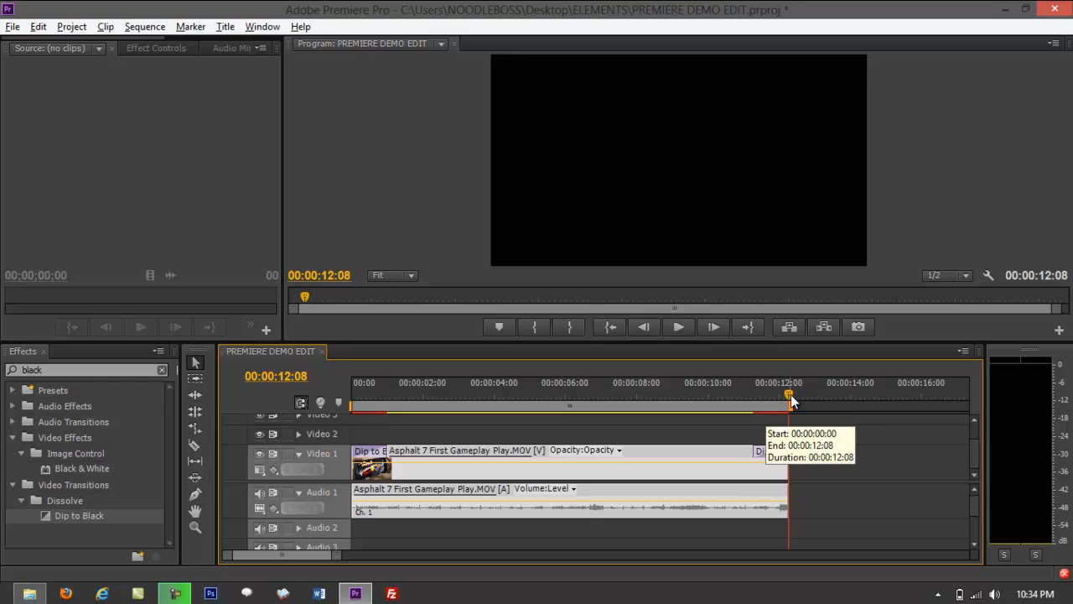
{"action": "left_click_drag", "start_coordinate": [789, 394], "coordinate": [739, 396]}
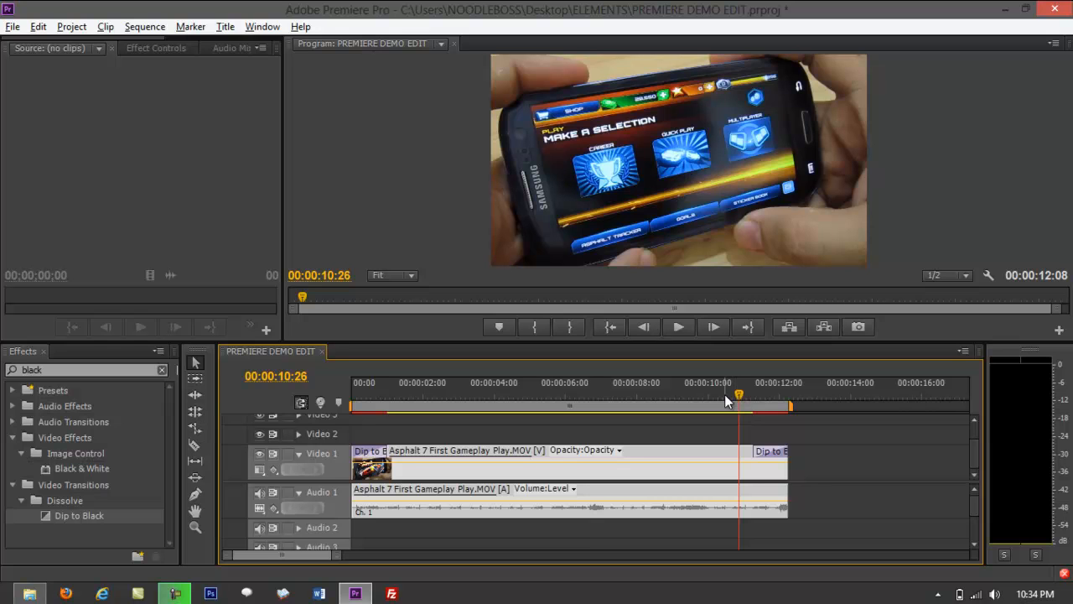
{"action": "left_click_drag", "start_coordinate": [737, 395], "coordinate": [351, 415]}
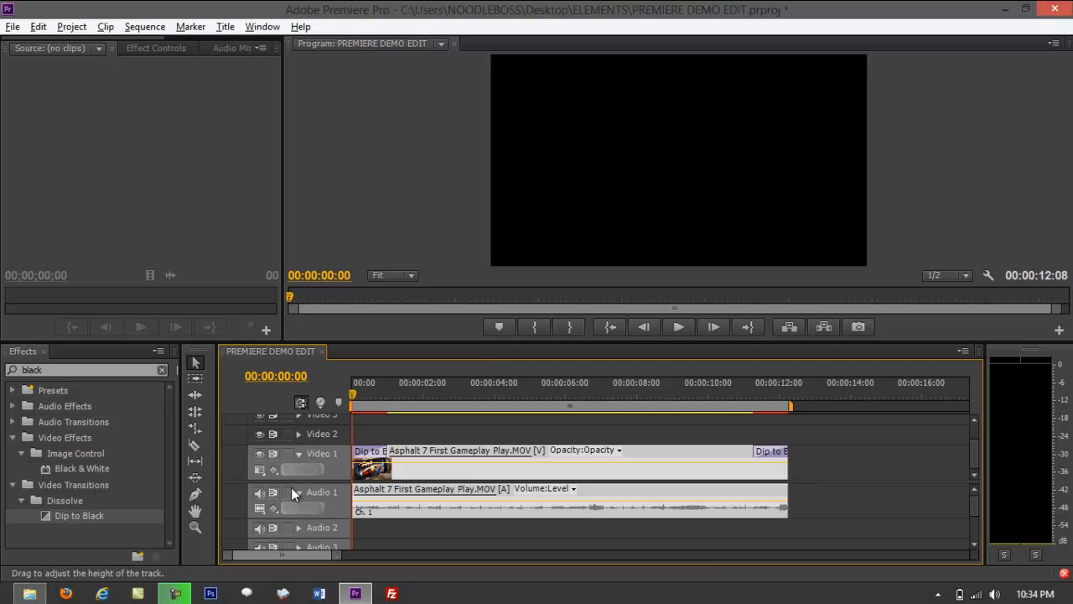
- Switch to the ELEMENTS folder in File Explorer and arrange its window so the sequence's tracks stay accessible
{"action": "left_click", "coordinate": [29, 593]}
{"action": "left_click_drag", "start_coordinate": [986, 138], "coordinate": [825, 42]}
{"action": "left_click_drag", "start_coordinate": [477, 220], "coordinate": [780, 220]}
{"action": "left_click_drag", "start_coordinate": [1054, 46], "coordinate": [849, 43]}
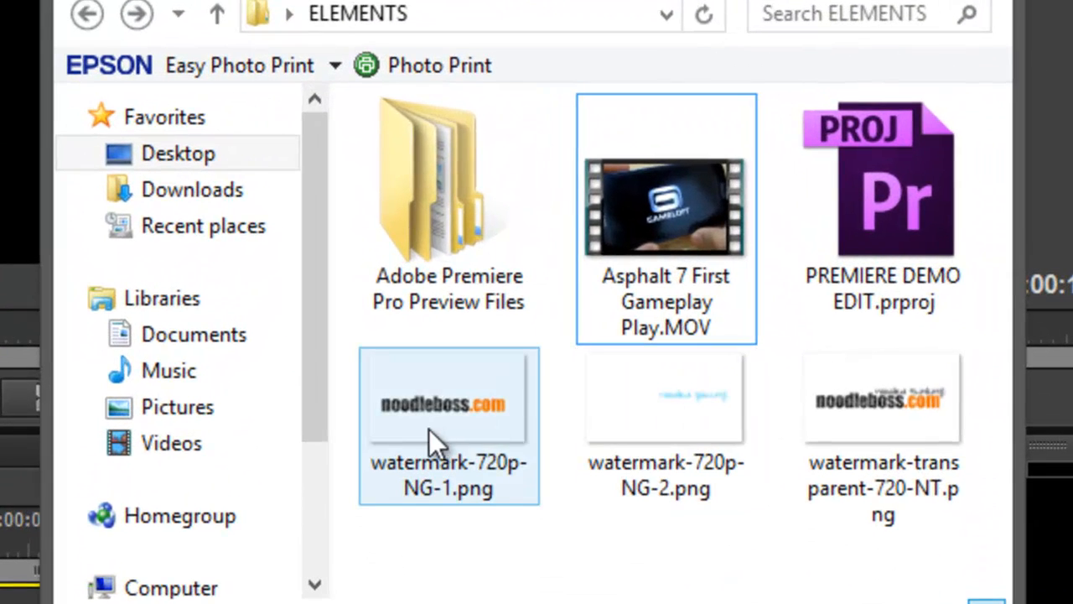
- Examine the image dimensions in the properties of watermark-720p-NG-1.png and close the properties
{"action": "left_click", "coordinate": [429, 429]}
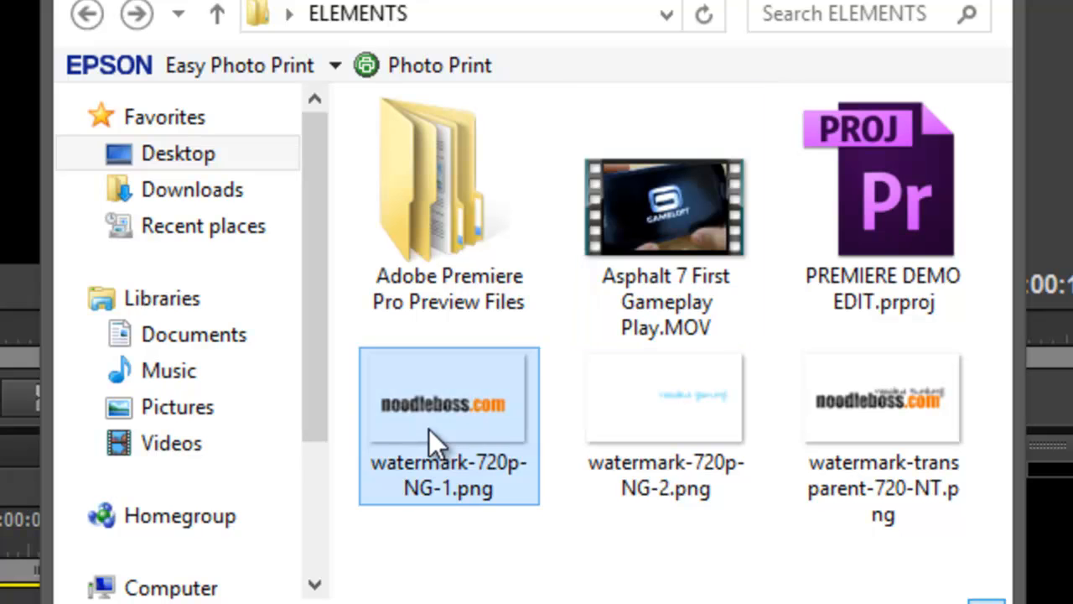
{"action": "left_click_drag", "start_coordinate": [429, 428], "coordinate": [449, 421]}
{"action": "right_click", "coordinate": [405, 419]}
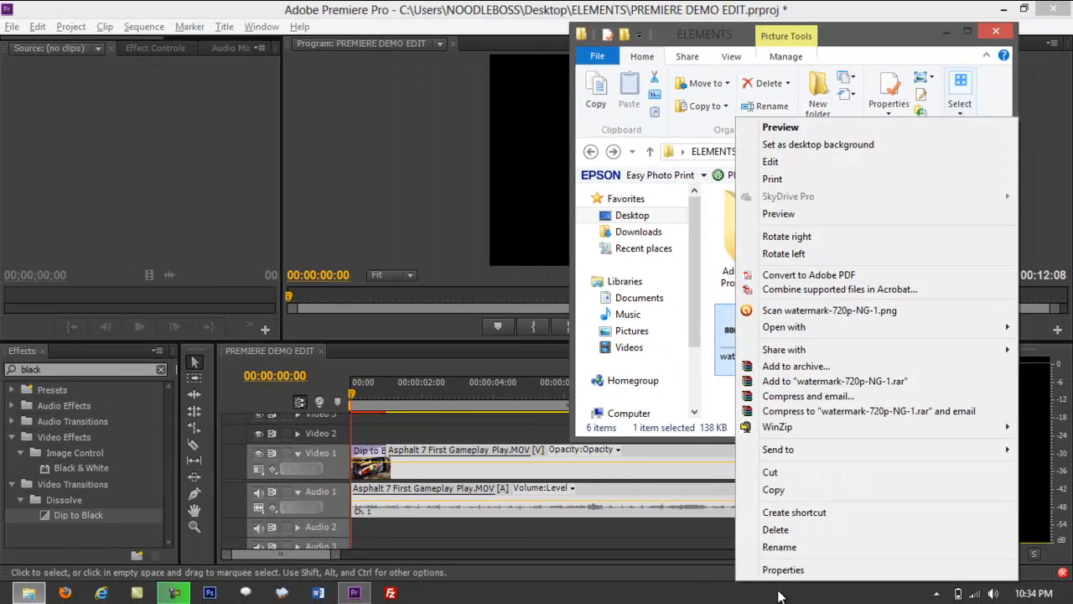
{"action": "left_click", "coordinate": [783, 569]}
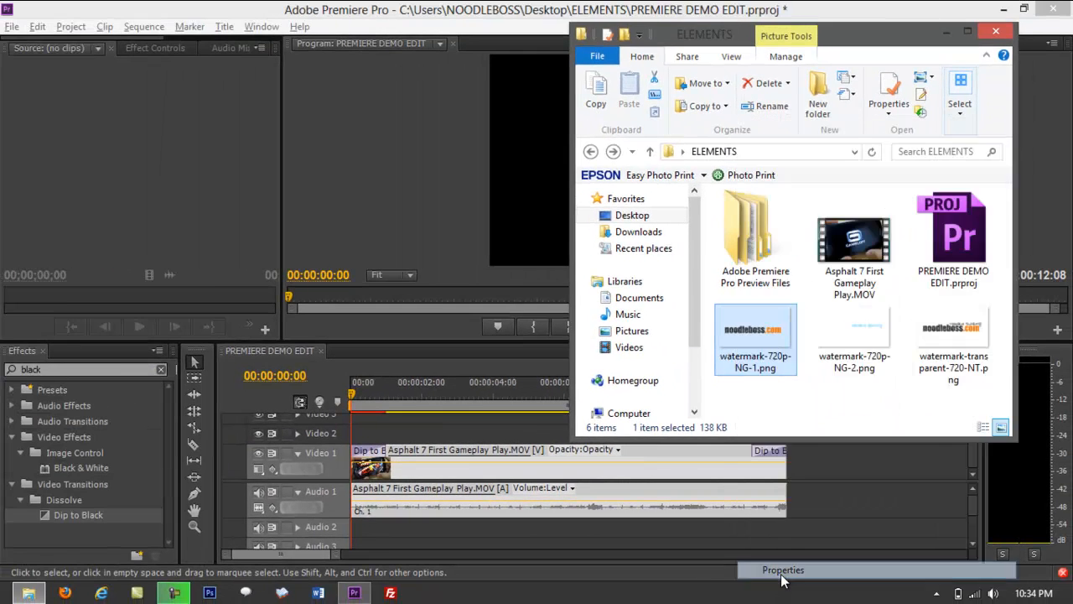
{"action": "left_click", "coordinate": [856, 220]}
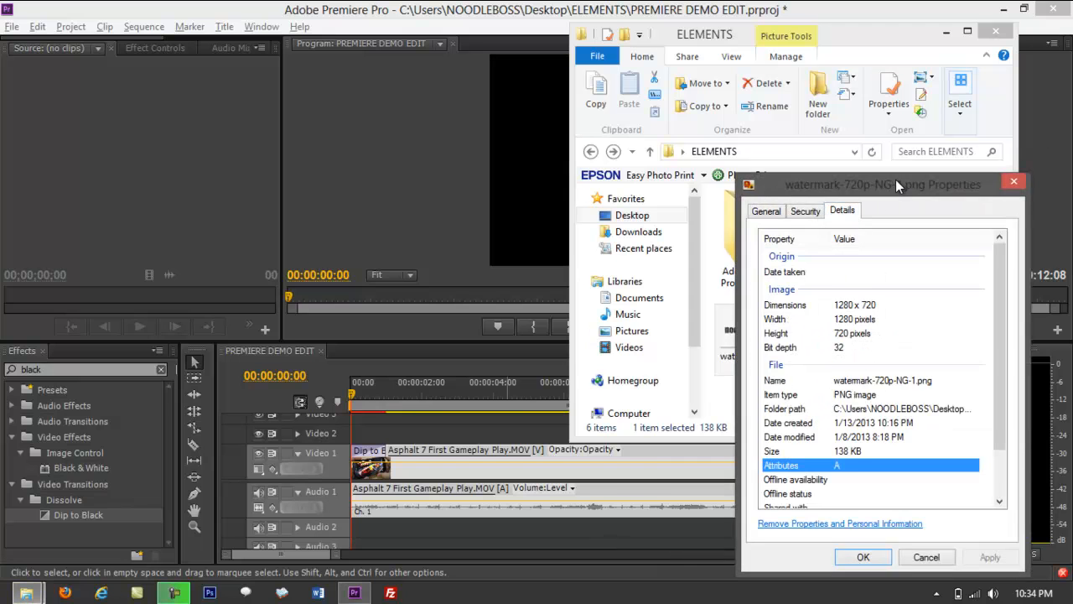
{"action": "left_click_drag", "start_coordinate": [895, 180], "coordinate": [798, 134]}
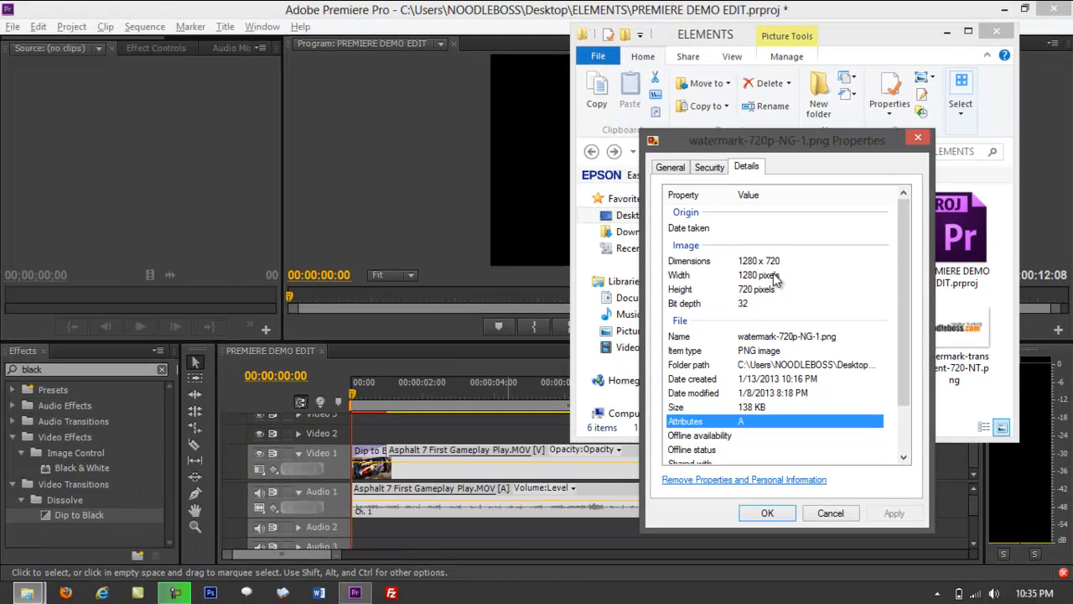
{"action": "left_click", "coordinate": [914, 138]}
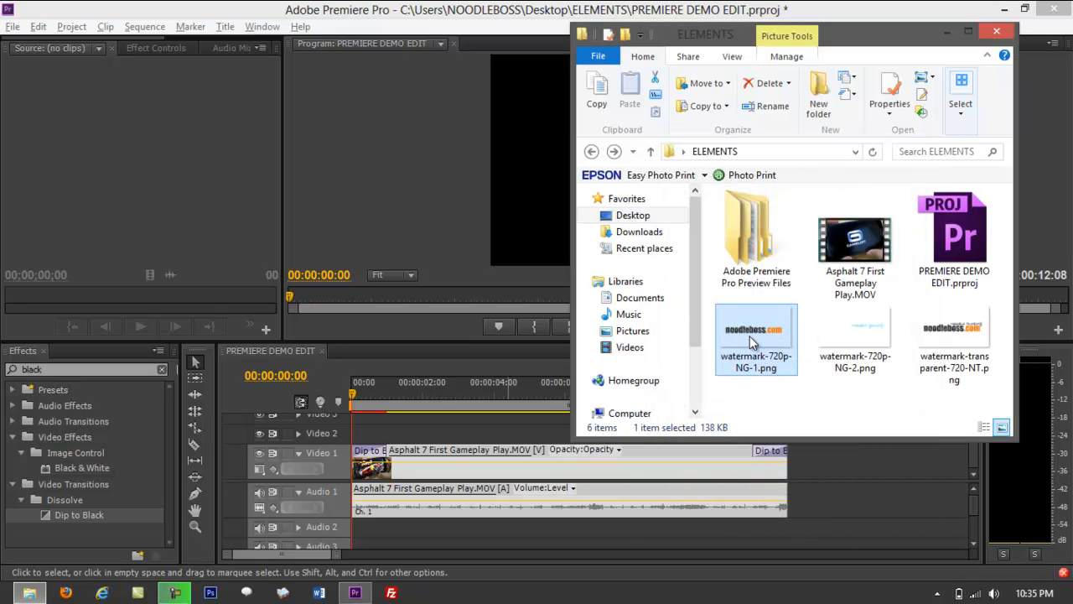
- Add watermark-720p-NG-1.png from the ELEMENTS folder to the Video 2 track at the start of the sequence
{"action": "mouse_move", "coordinate": [747, 336]}
{"action": "left_mouse_down"}
{"action": "mouse_move", "coordinate": [367, 422]}
{"action": "mouse_move", "coordinate": [746, 310]}
{"action": "mouse_move", "coordinate": [754, 340]}
{"action": "left_mouse_up"}
{"action": "mouse_move", "coordinate": [340, 554]}
{"action": "left_mouse_down"}
{"action": "mouse_move", "coordinate": [362, 558]}
{"action": "mouse_move", "coordinate": [330, 559]}
{"action": "left_mouse_up"}
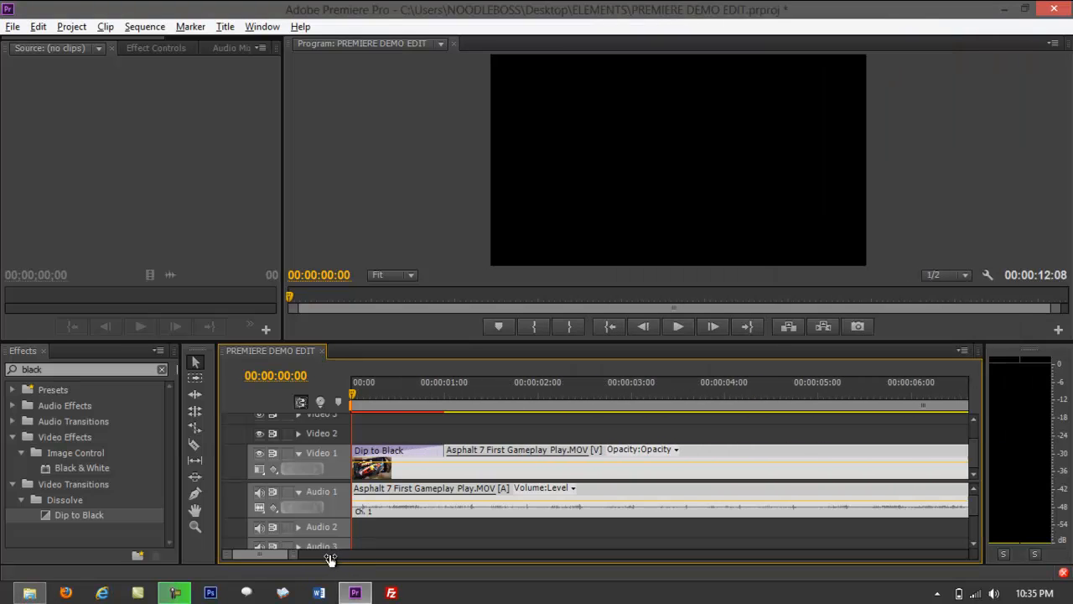
{"action": "key", "text": "alt+Tab"}
{"action": "left_click_drag", "start_coordinate": [782, 341], "coordinate": [643, 374]}
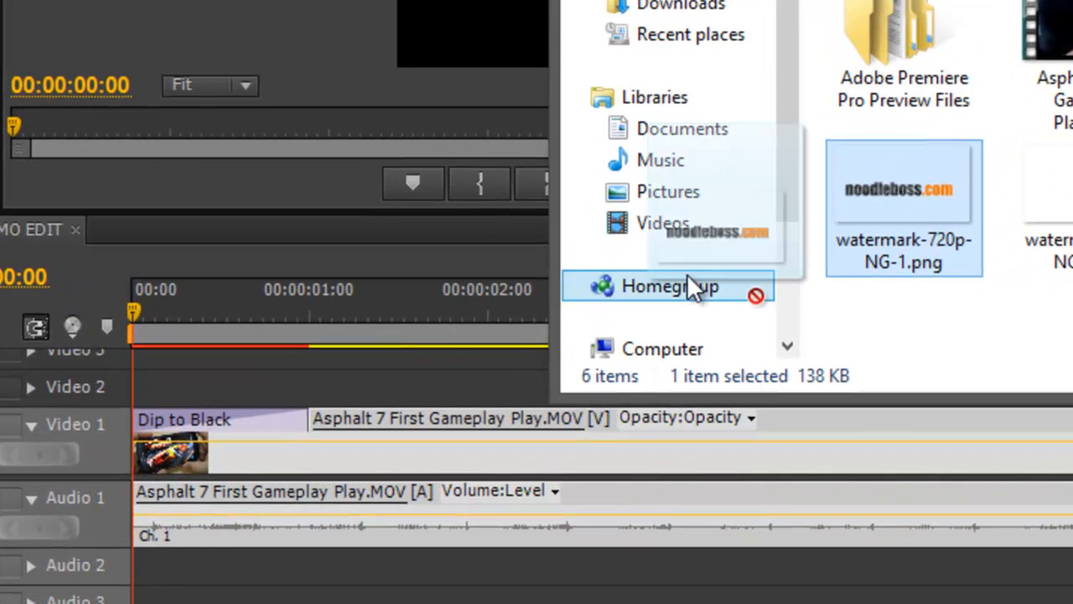
{"action": "left_click_drag", "start_coordinate": [688, 279], "coordinate": [927, 181]}
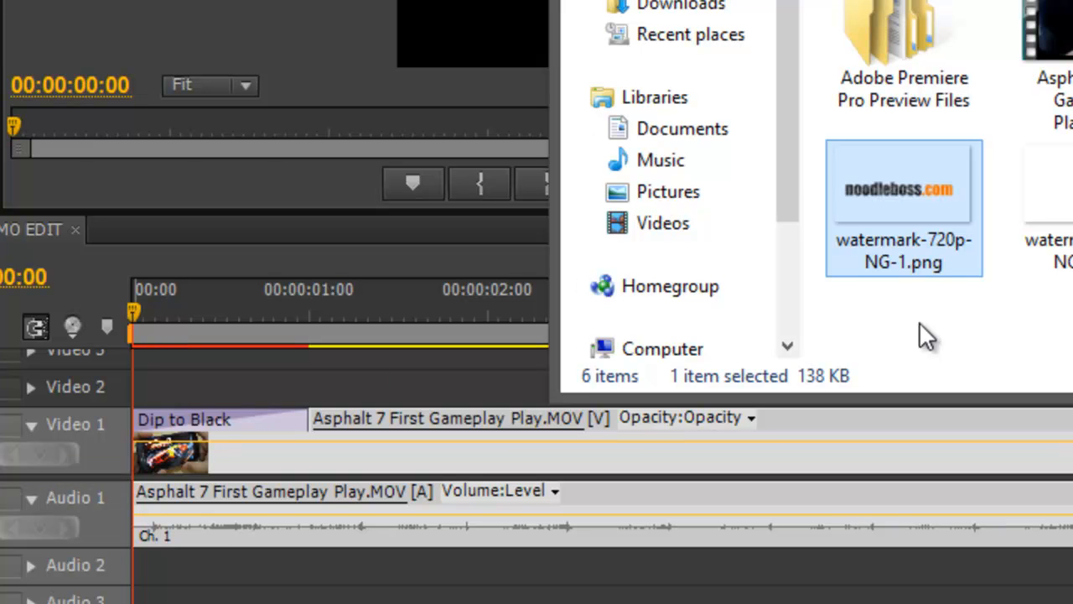
{"action": "left_click_drag", "start_coordinate": [915, 186], "coordinate": [131, 382]}
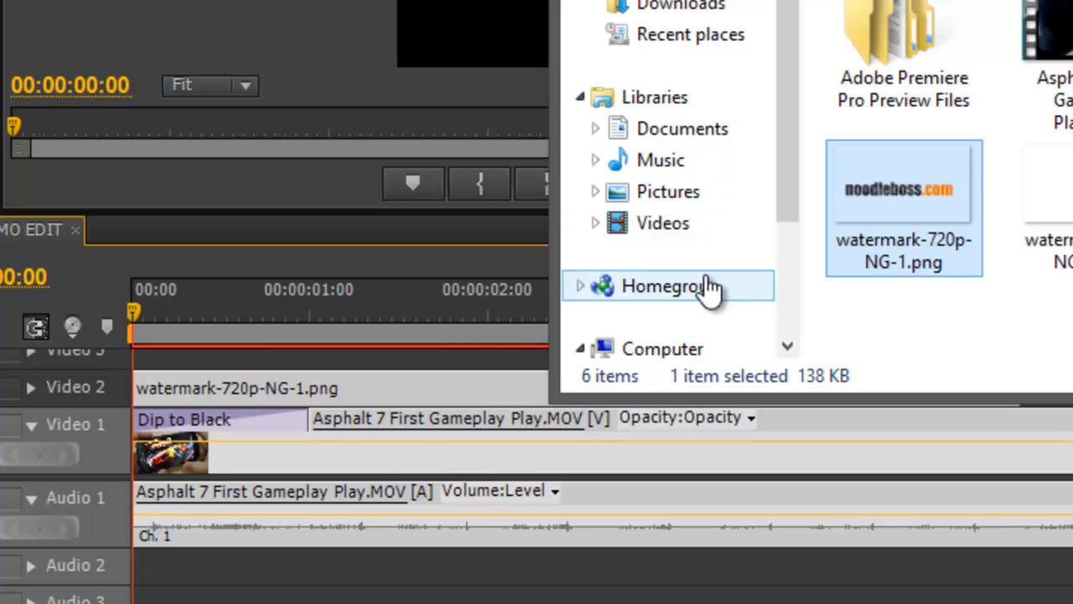
{"action": "left_click", "coordinate": [741, 52]}
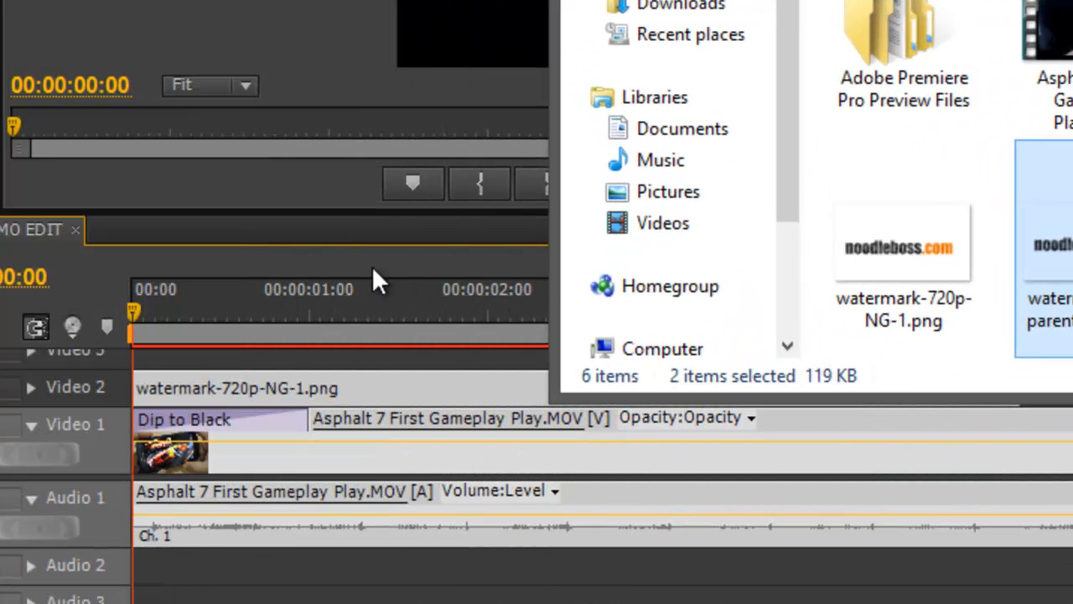
- Remove the watermark-720p-NG-1.png clip from the Video 2 track
{"action": "left_click_drag", "start_coordinate": [805, 2], "coordinate": [872, 11]}
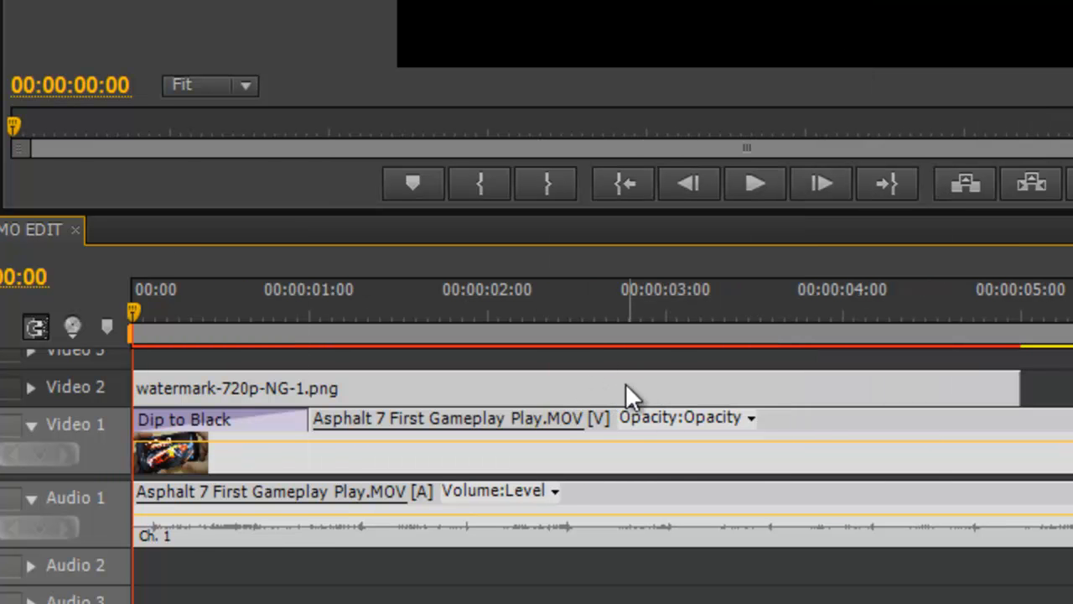
{"action": "left_click", "coordinate": [625, 384]}
{"action": "key", "text": "Delete"}
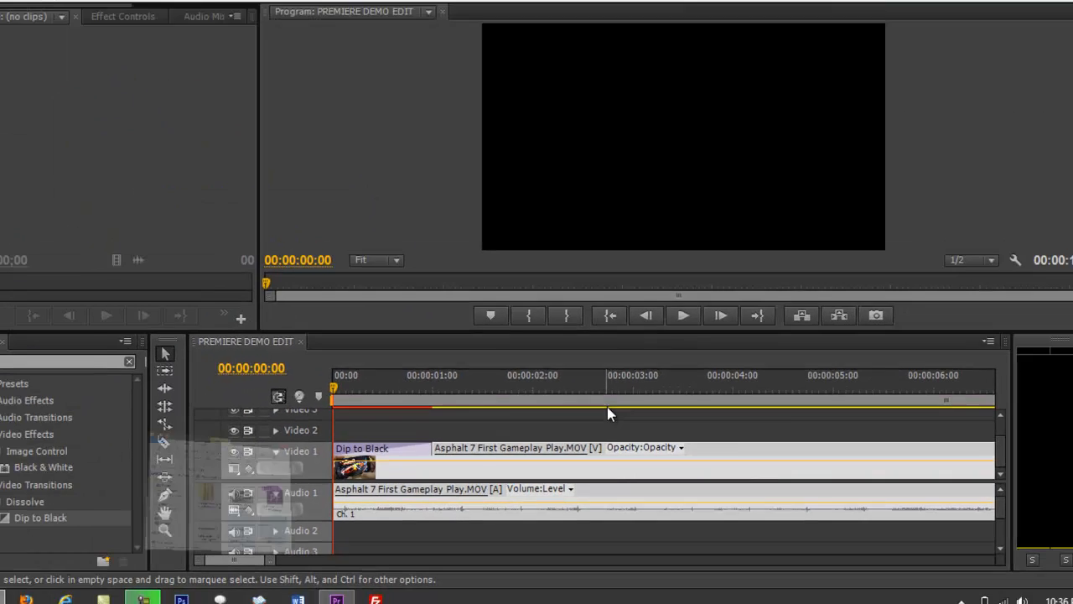
- Add watermark-720p-NG-1.png from the ELEMENTS folder to the start of the Video 2 track and play the opening to preview it
{"action": "key", "text": "alt+Tab"}
{"action": "left_click_drag", "start_coordinate": [735, 43], "coordinate": [882, 99]}
{"action": "left_click", "coordinate": [700, 5]}
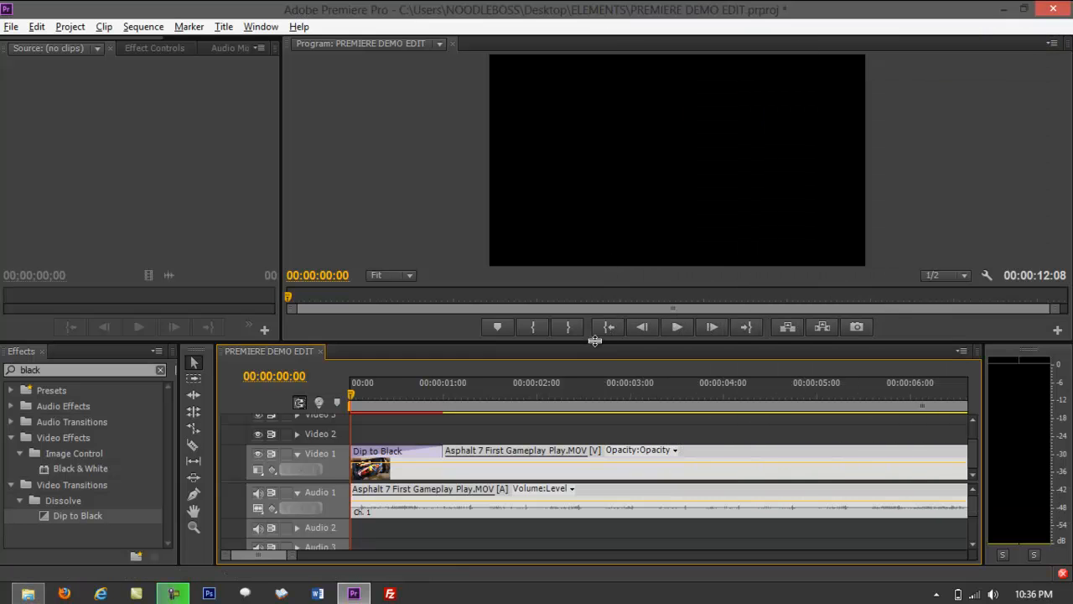
{"action": "left_click_drag", "start_coordinate": [595, 340], "coordinate": [575, 331]}
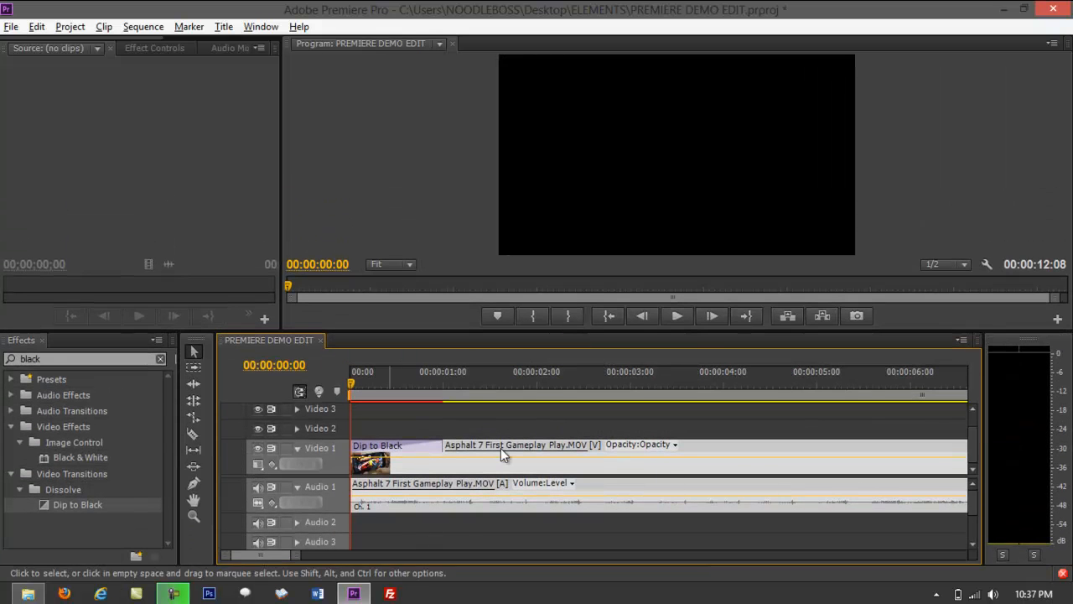
{"action": "key", "text": "alt+Tab"}
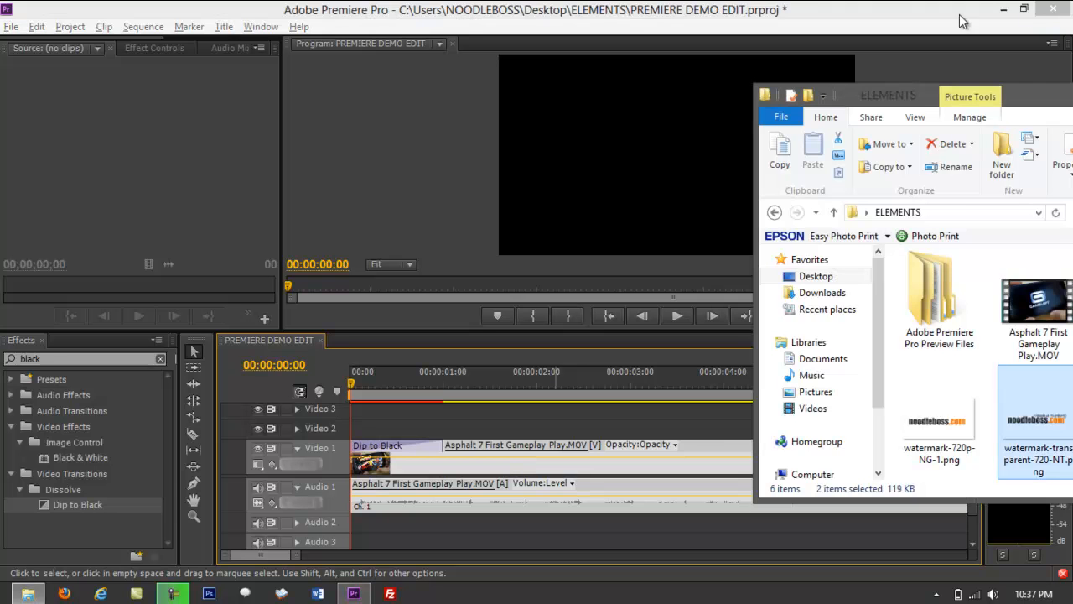
{"action": "left_click_drag", "start_coordinate": [1043, 98], "coordinate": [942, 37]}
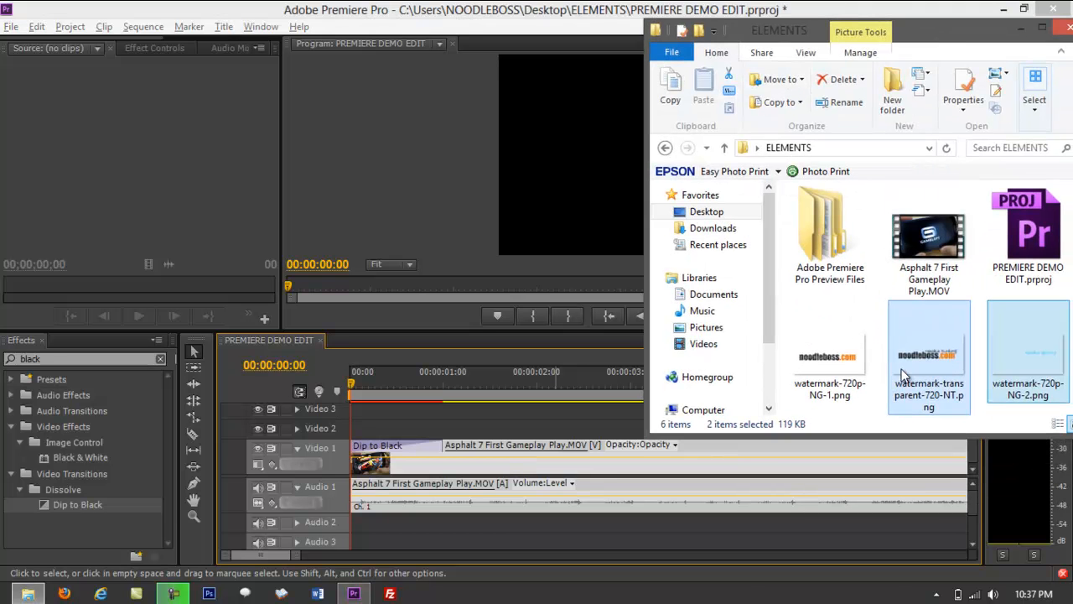
{"action": "left_click", "coordinate": [826, 358]}
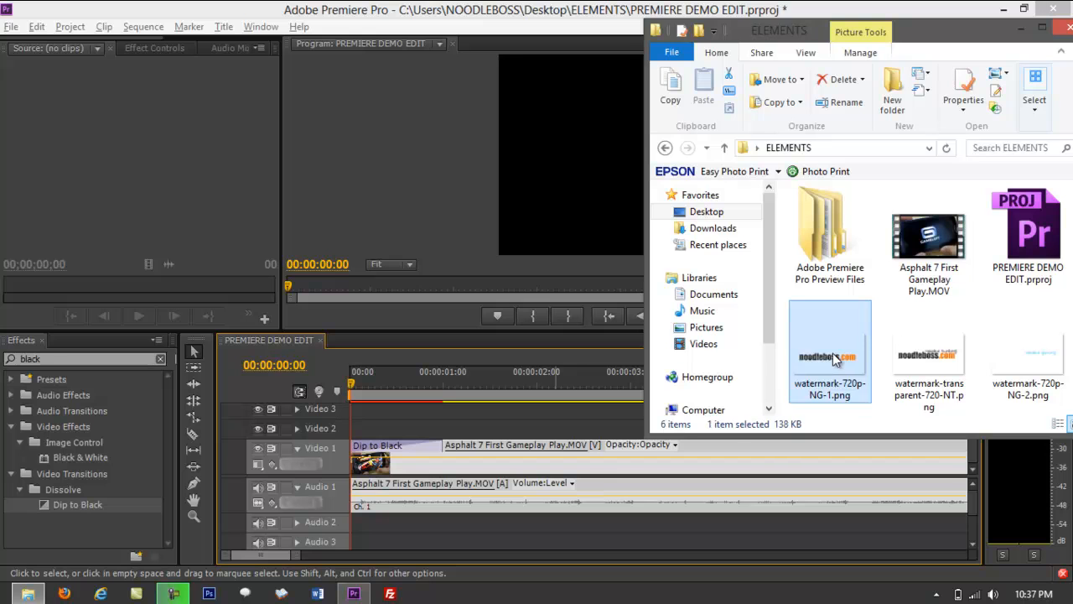
{"action": "left_click_drag", "start_coordinate": [834, 359], "coordinate": [361, 429]}
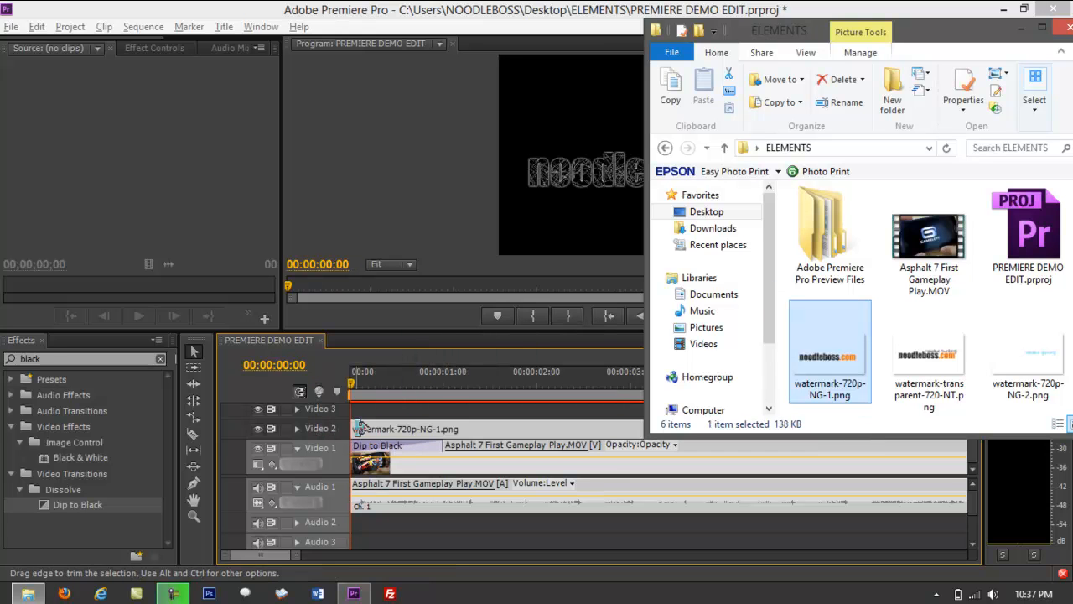
{"action": "left_click", "coordinate": [410, 8]}
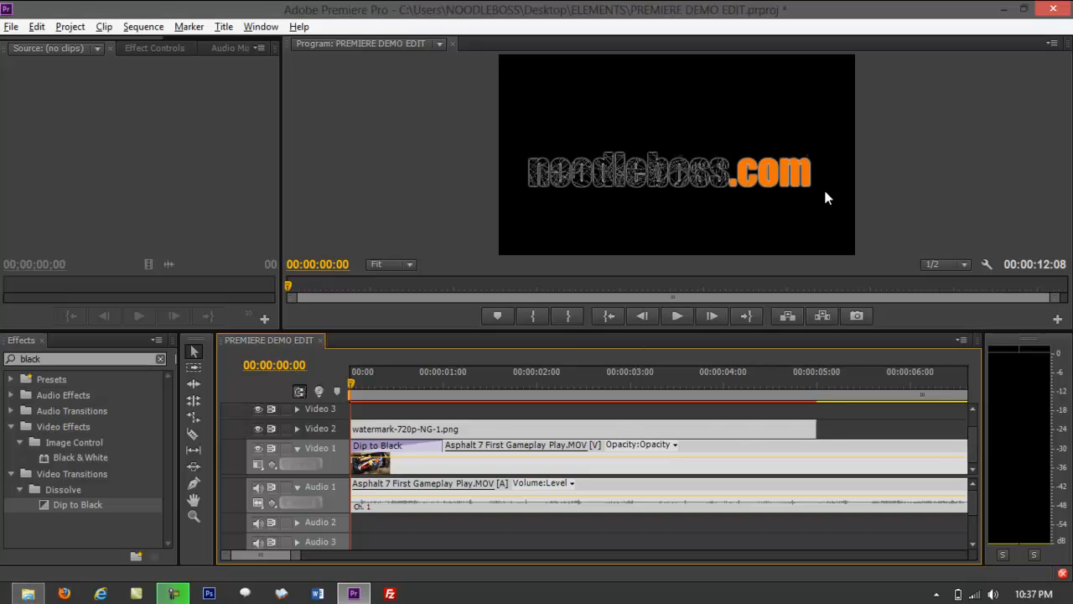
{"action": "key", "text": "space"}
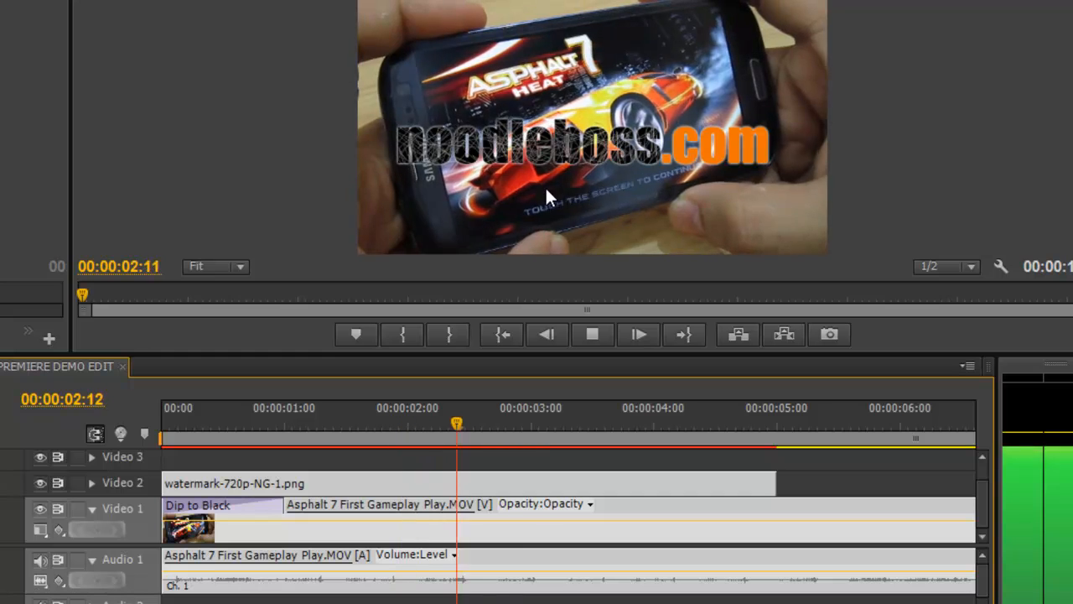
{"action": "key", "text": "space"}
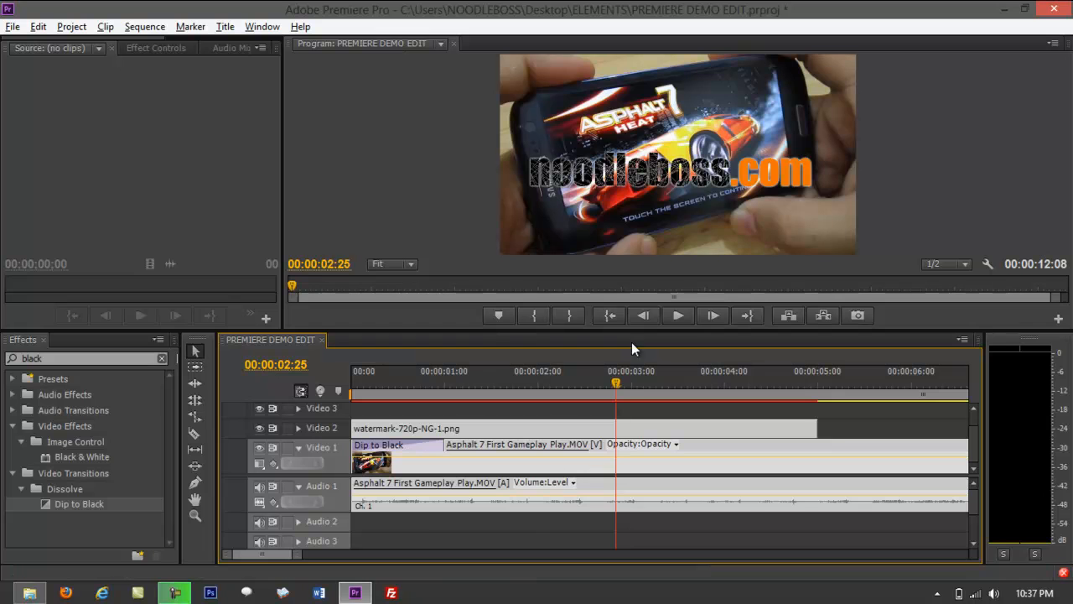
- Give the video tracks more room in the sequence and collapse the Audio 1 track
{"action": "left_click_drag", "start_coordinate": [634, 328], "coordinate": [634, 288]}
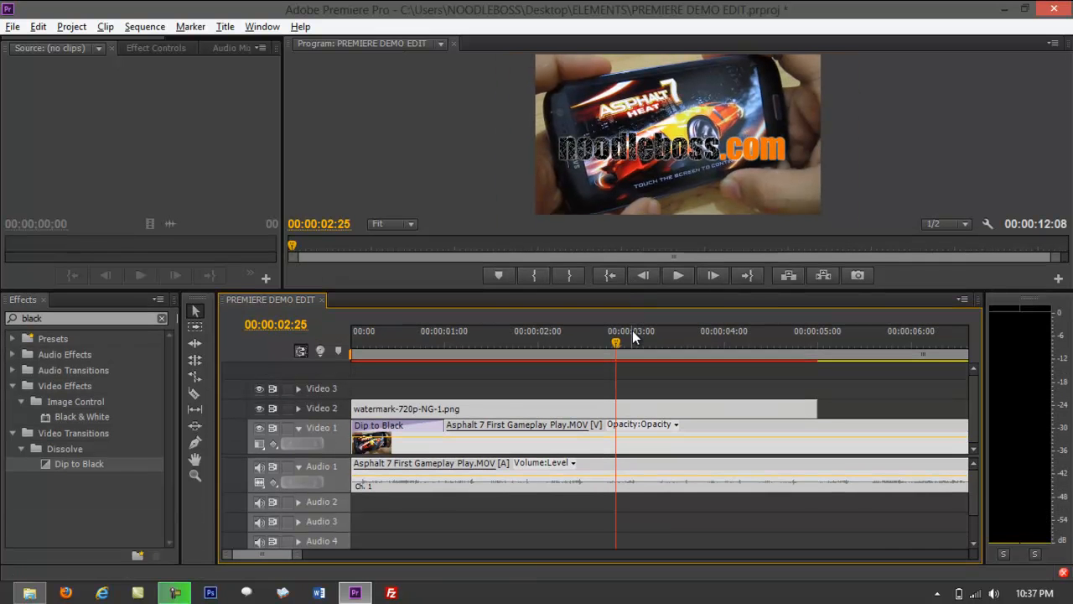
{"action": "left_click_drag", "start_coordinate": [620, 292], "coordinate": [621, 333]}
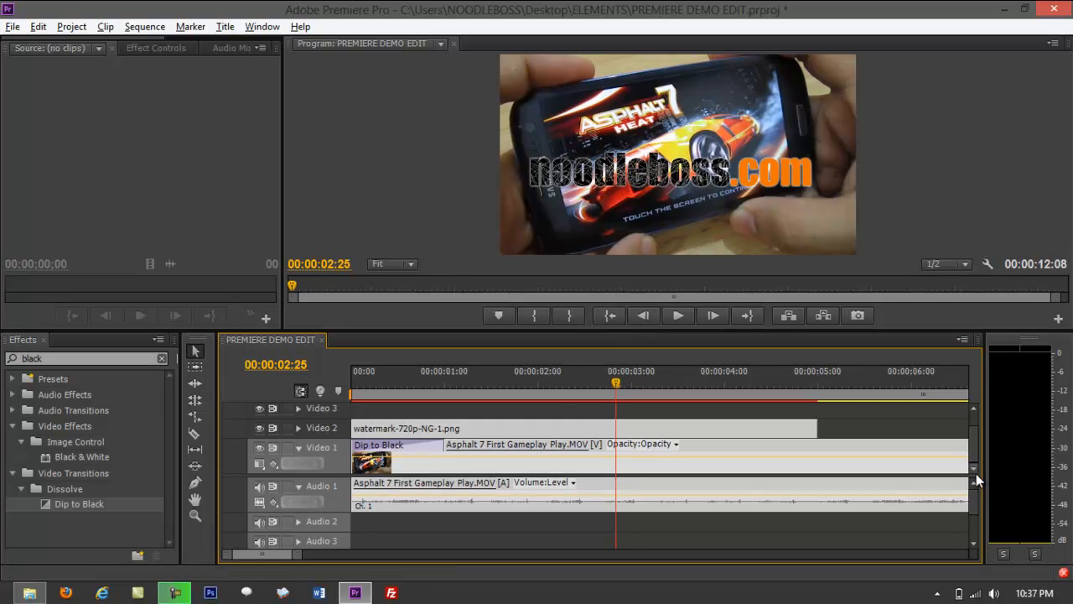
{"action": "left_click_drag", "start_coordinate": [972, 476], "coordinate": [970, 515]}
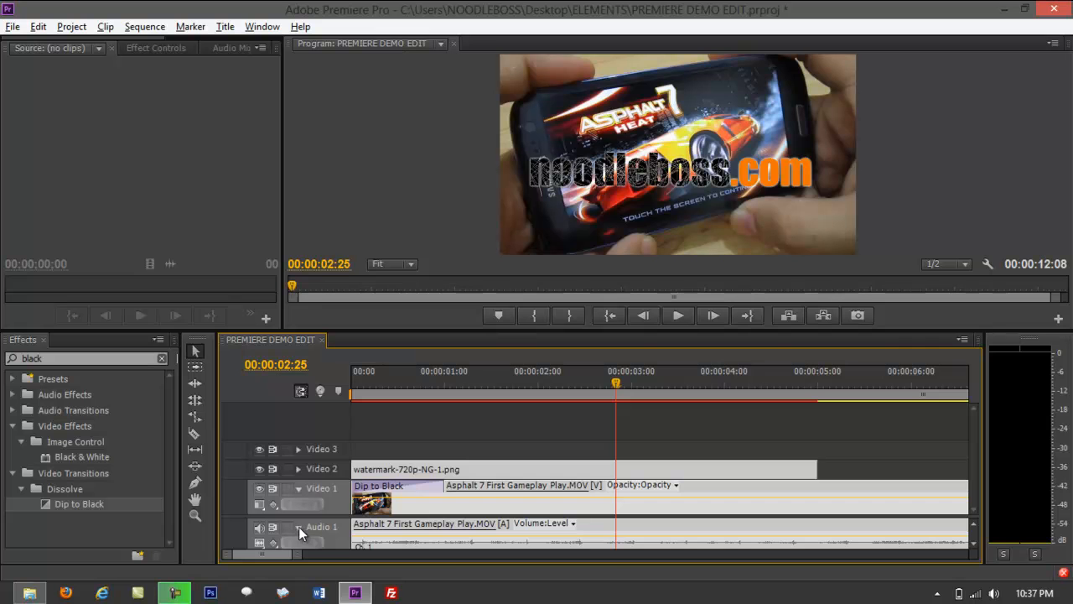
{"action": "left_click", "coordinate": [299, 526]}
{"action": "left_click_drag", "start_coordinate": [974, 517], "coordinate": [968, 530]}
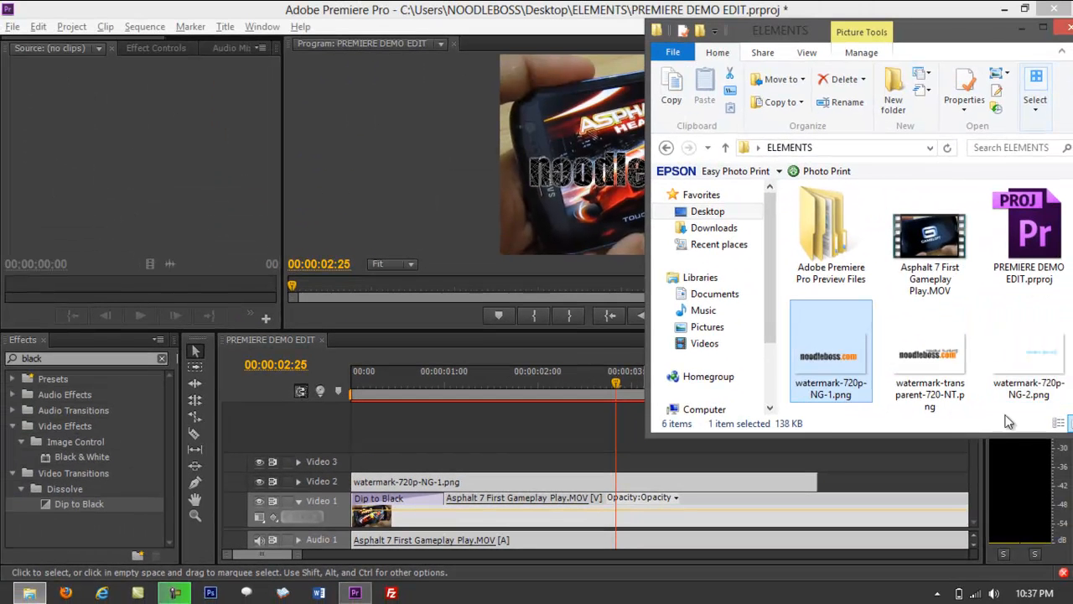
- Add watermark-720p-NG-2.png from the ELEMENTS folder to the start of the Video 3 track and play the opening to check both overlays
{"action": "left_click_drag", "start_coordinate": [1032, 351], "coordinate": [361, 463]}
{"action": "left_click", "coordinate": [495, 7]}
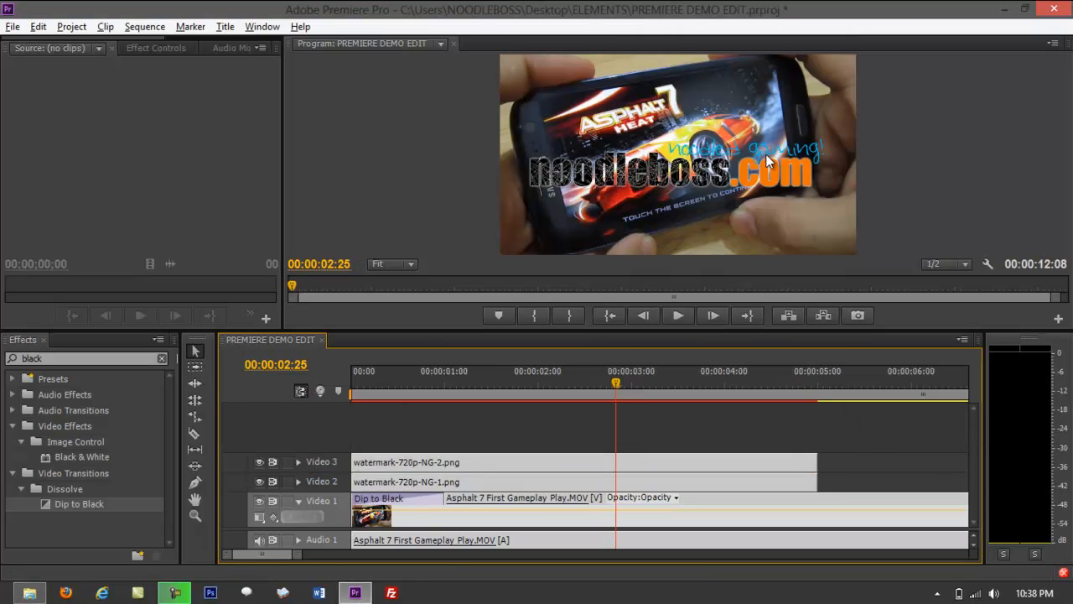
{"action": "left_click_drag", "start_coordinate": [614, 383], "coordinate": [322, 402]}
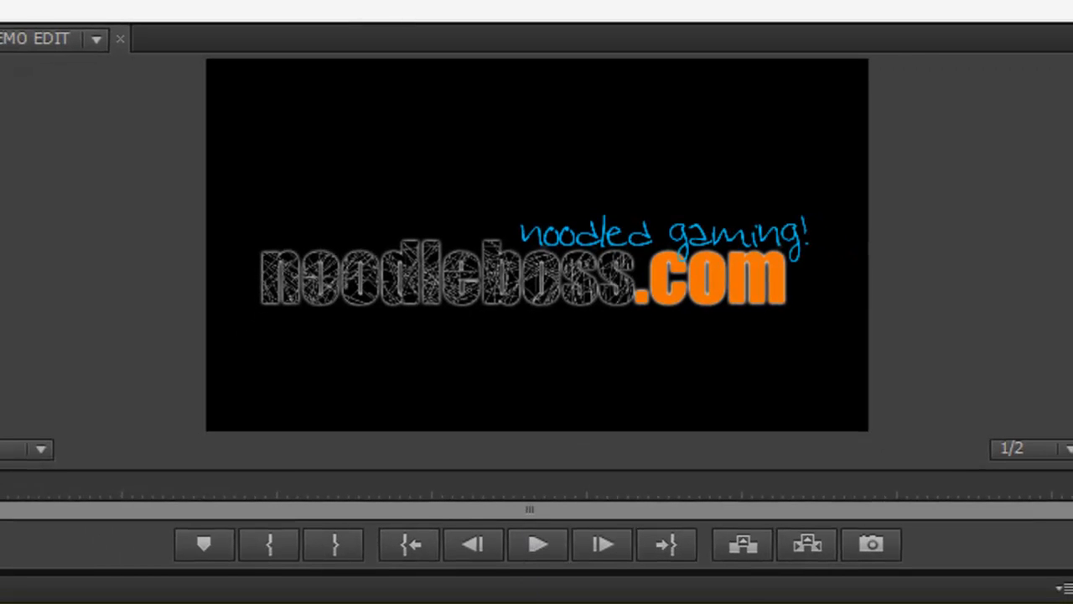
{"action": "key", "text": "space"}
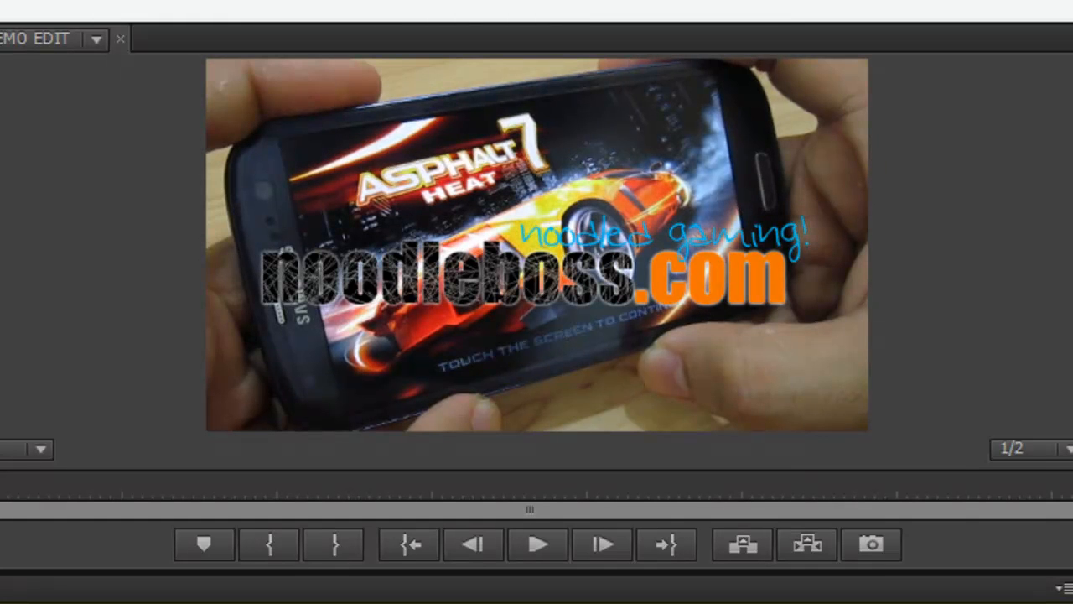
{"action": "key", "text": "space"}
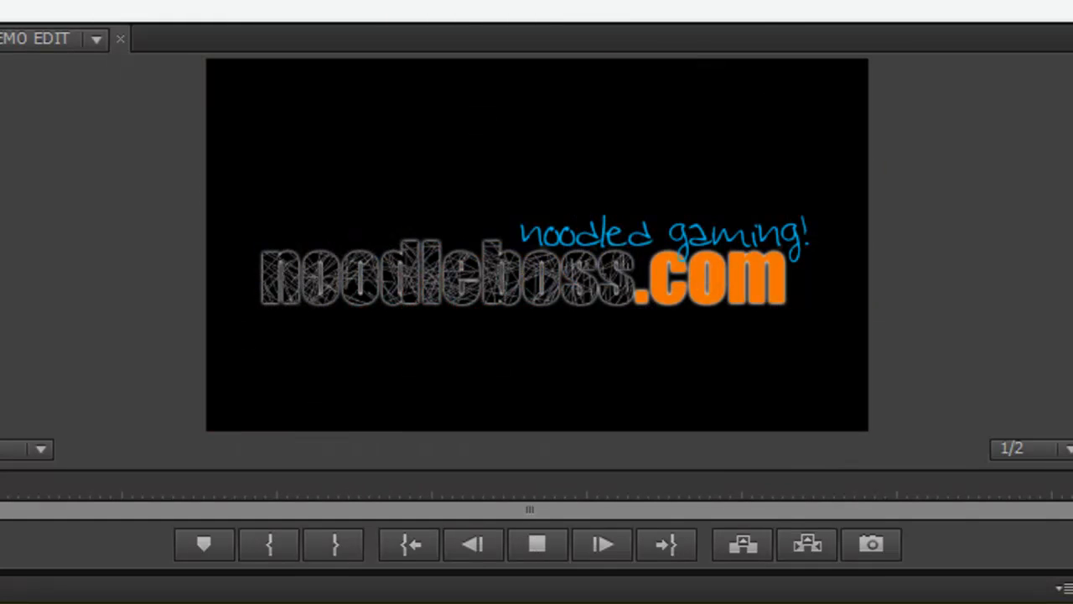
{"action": "key", "text": "space"}
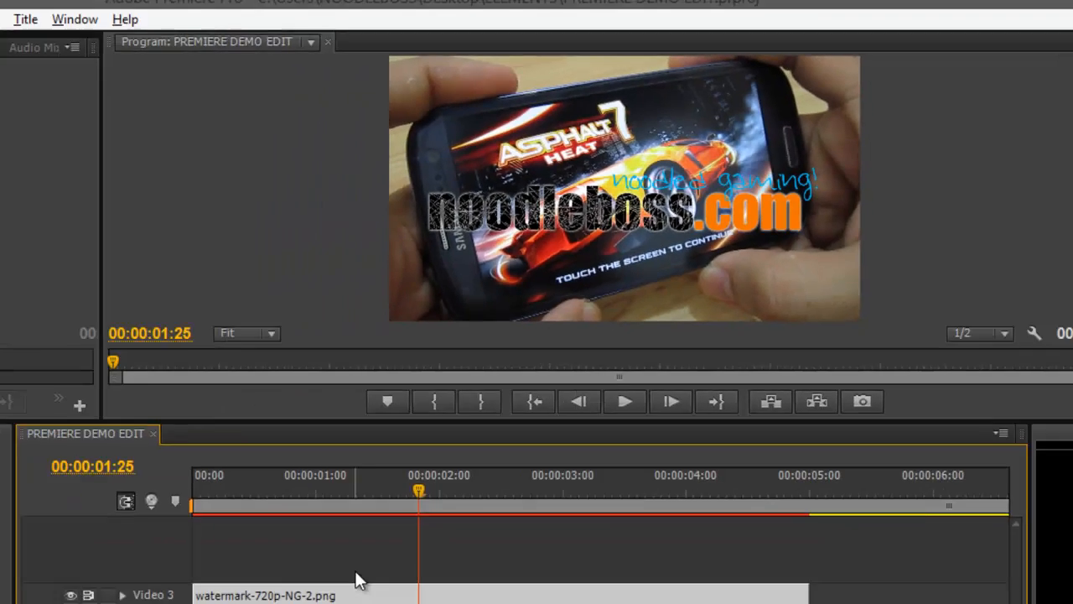
{"action": "left_click_drag", "start_coordinate": [521, 385], "coordinate": [322, 394]}
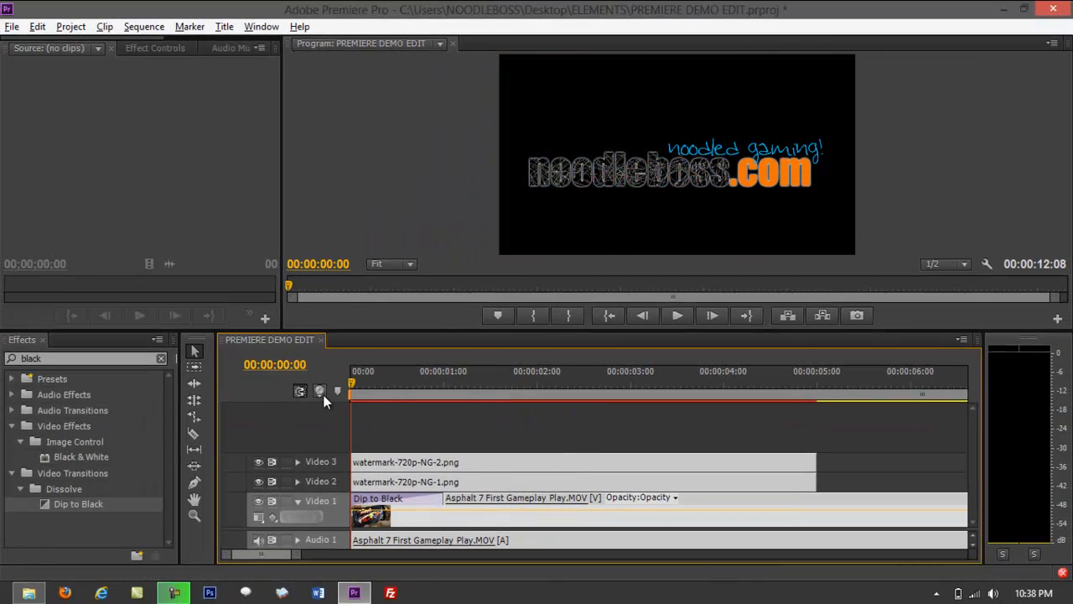
- Search the effects for slash and try to place Slash Slide on the watermark-720p-NG-2.png clip
{"action": "left_click", "coordinate": [55, 358]}
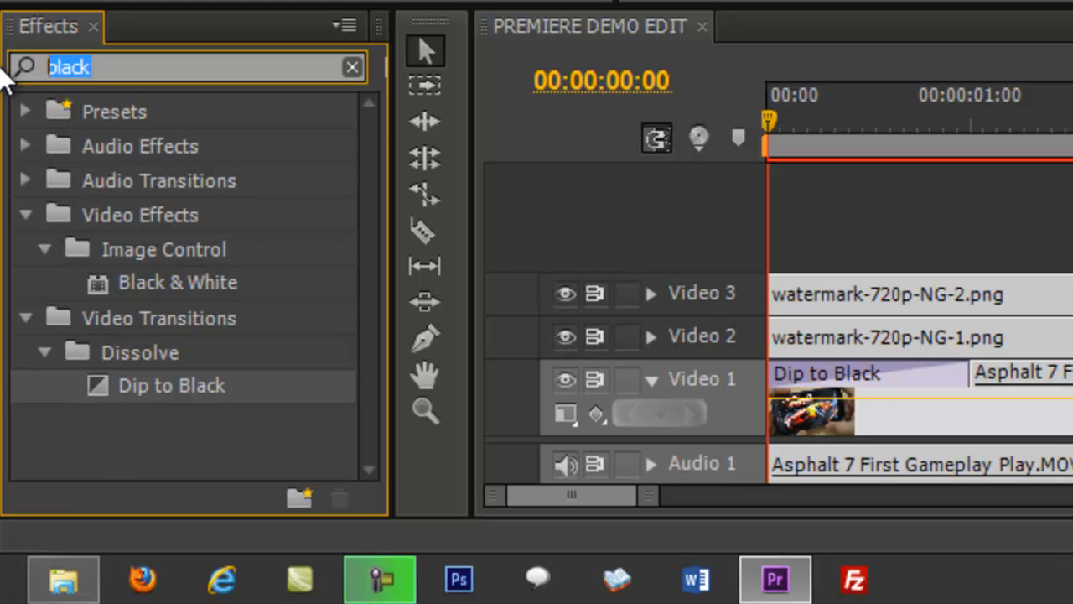
{"action": "type", "text": "slash"}
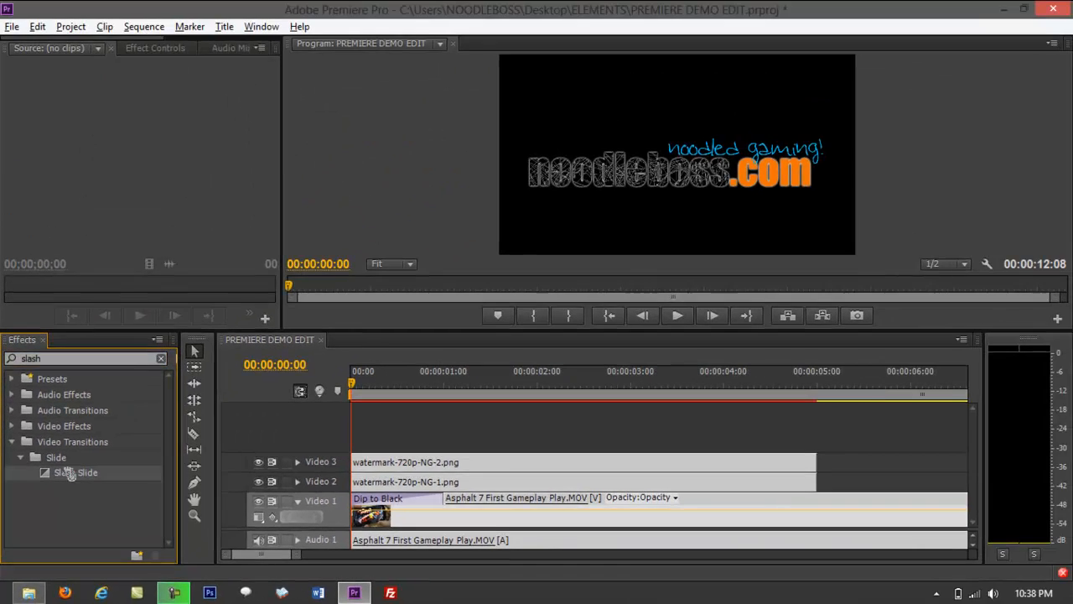
{"action": "left_click_drag", "start_coordinate": [140, 317], "coordinate": [755, 283]}
- Try starting watermark-720p-NG-2.png at 00:00:01:00, play the opening, and move the clip back to the sequence start
{"action": "left_click_drag", "start_coordinate": [344, 458], "coordinate": [105, 479]}
{"action": "left_click_drag", "start_coordinate": [363, 460], "coordinate": [435, 478]}
{"action": "key", "text": "space"}
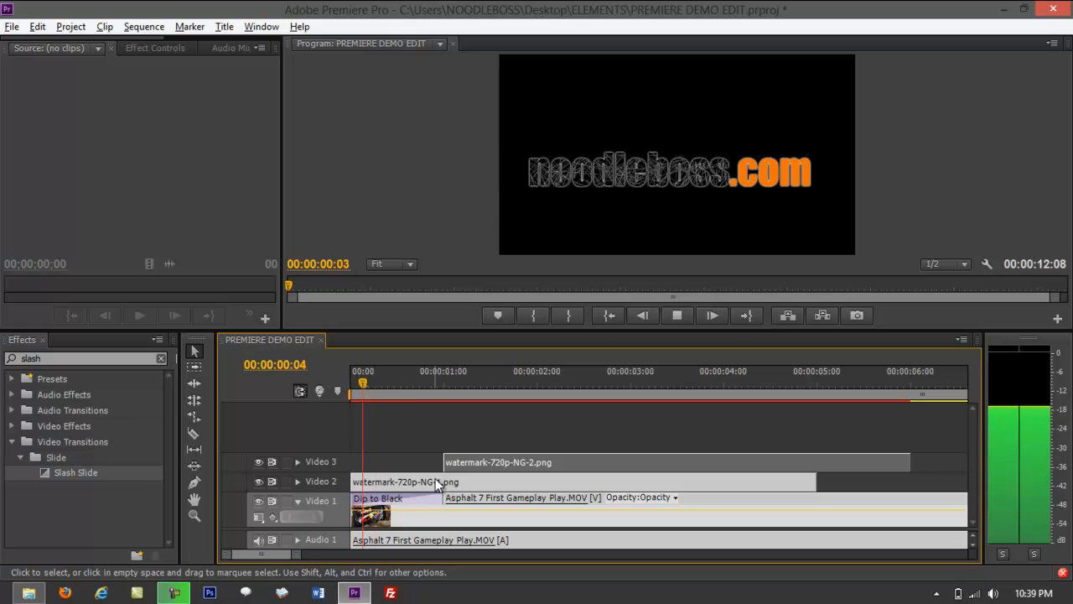
{"action": "left_click_drag", "start_coordinate": [397, 382], "coordinate": [301, 387]}
{"action": "left_click_drag", "start_coordinate": [483, 463], "coordinate": [384, 470]}
- Apply the Slash Slide transition to the start of watermark-720p-NG-2.png on Video 3 and preview it
{"action": "left_click_drag", "start_coordinate": [71, 474], "coordinate": [369, 470]}
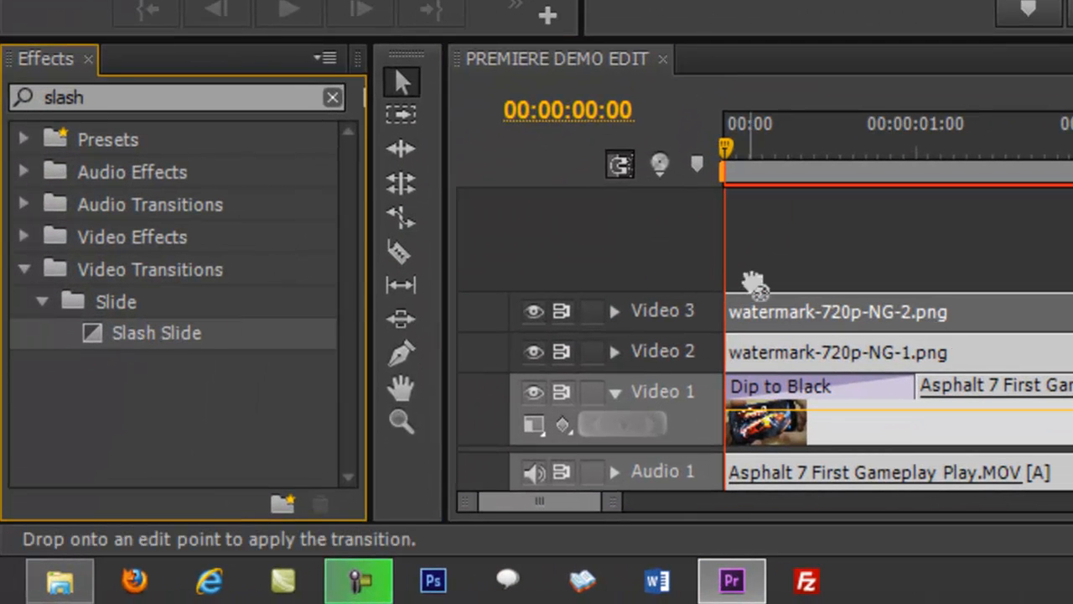
{"action": "mouse_move", "coordinate": [763, 320]}
{"action": "left_mouse_down"}
{"action": "mouse_move", "coordinate": [324, 344]}
{"action": "mouse_move", "coordinate": [759, 315]}
{"action": "mouse_move", "coordinate": [762, 337]}
{"action": "left_mouse_up"}
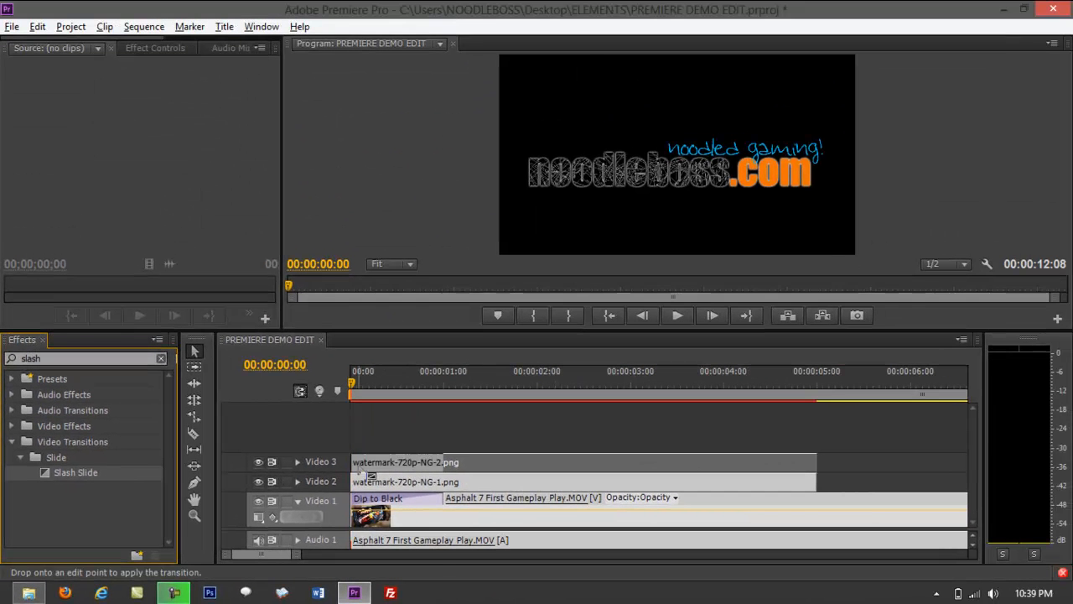
{"action": "left_click_drag", "start_coordinate": [358, 469], "coordinate": [362, 464]}
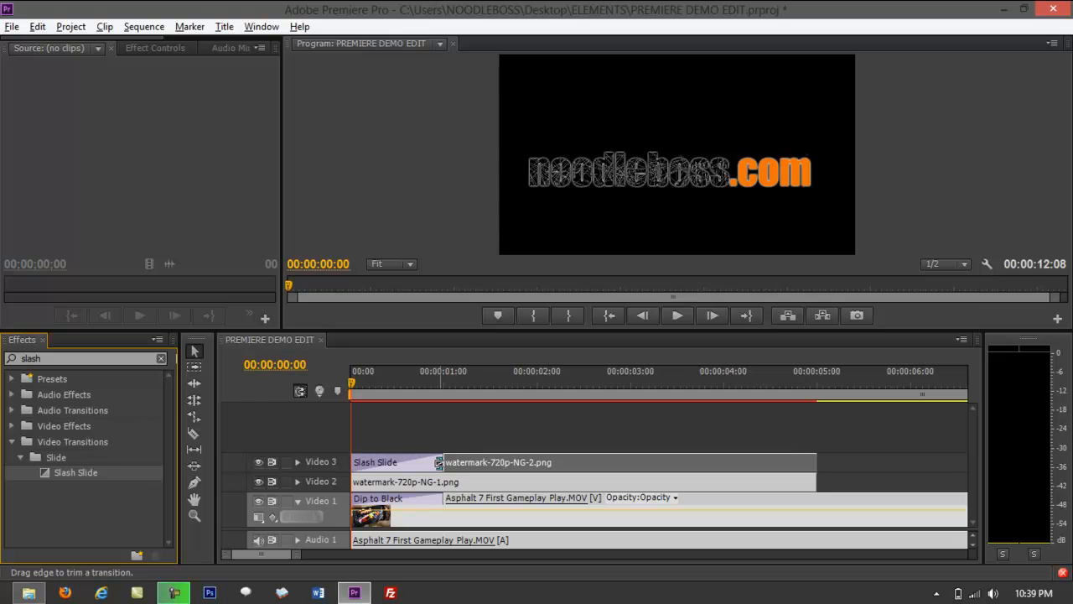
{"action": "key", "text": "space"}
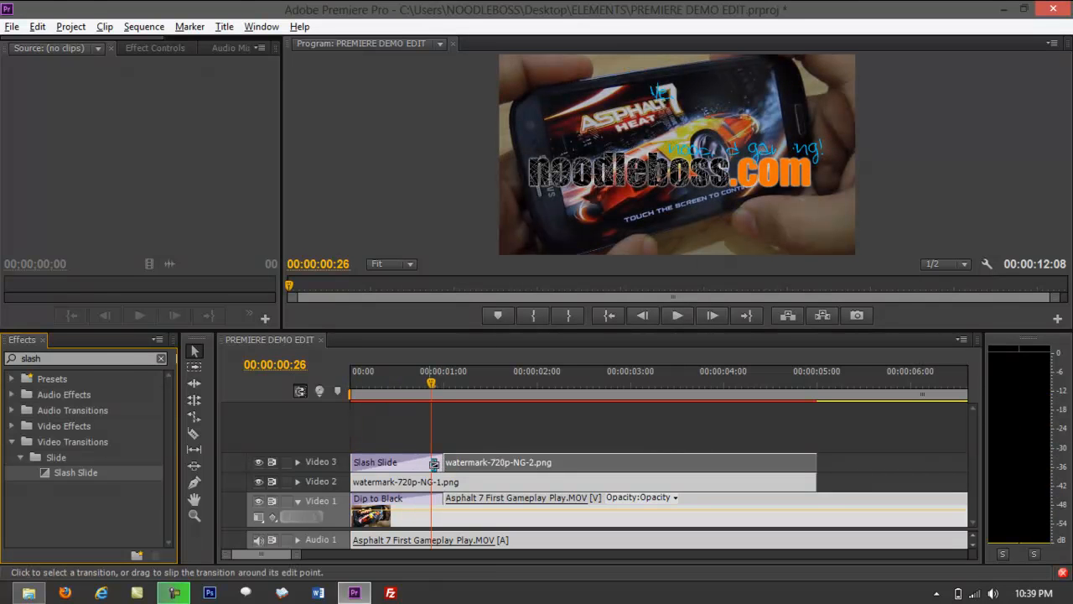
- Shorten the Slash Slide transition to about 0.4 seconds, play it, and return the playhead to 00:00:00:00
{"action": "left_click_drag", "start_coordinate": [438, 462], "coordinate": [331, 388]}
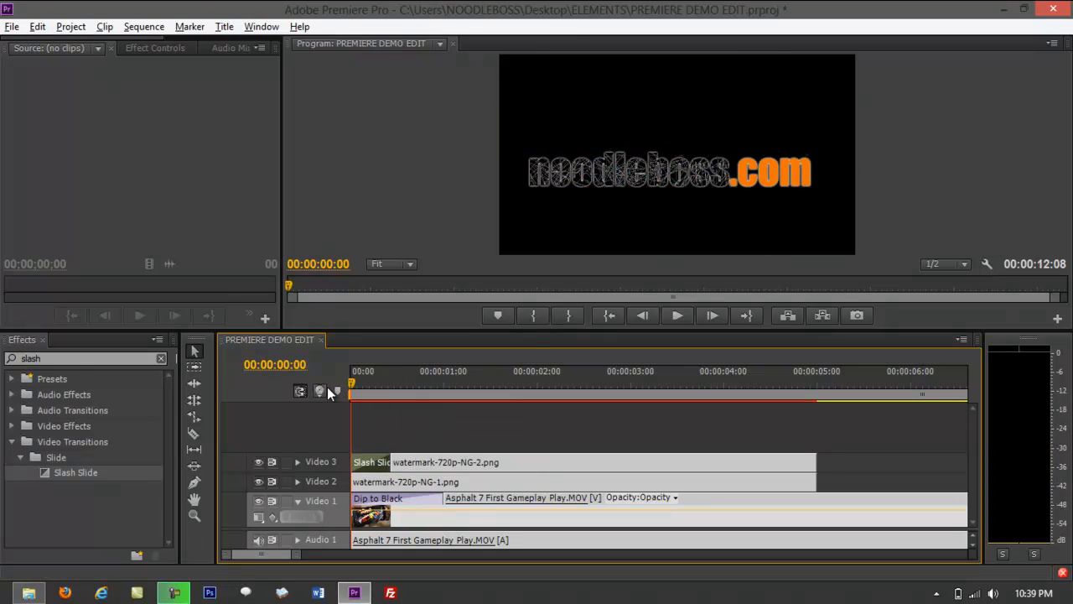
{"action": "key", "text": "space"}
{"action": "key", "text": "space"}
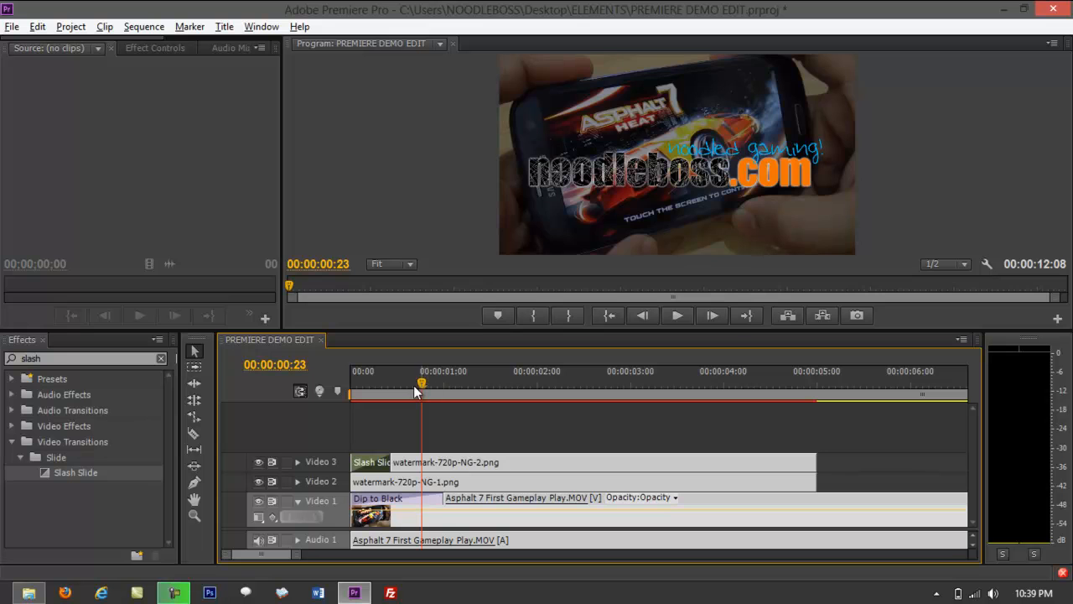
{"action": "left_click_drag", "start_coordinate": [419, 387], "coordinate": [265, 386]}
- Apply a Cross Dissolve of about 0.4 seconds to the start of watermark-720p-NG-1.png on Video 2 and preview it
{"action": "left_click", "coordinate": [51, 359]}
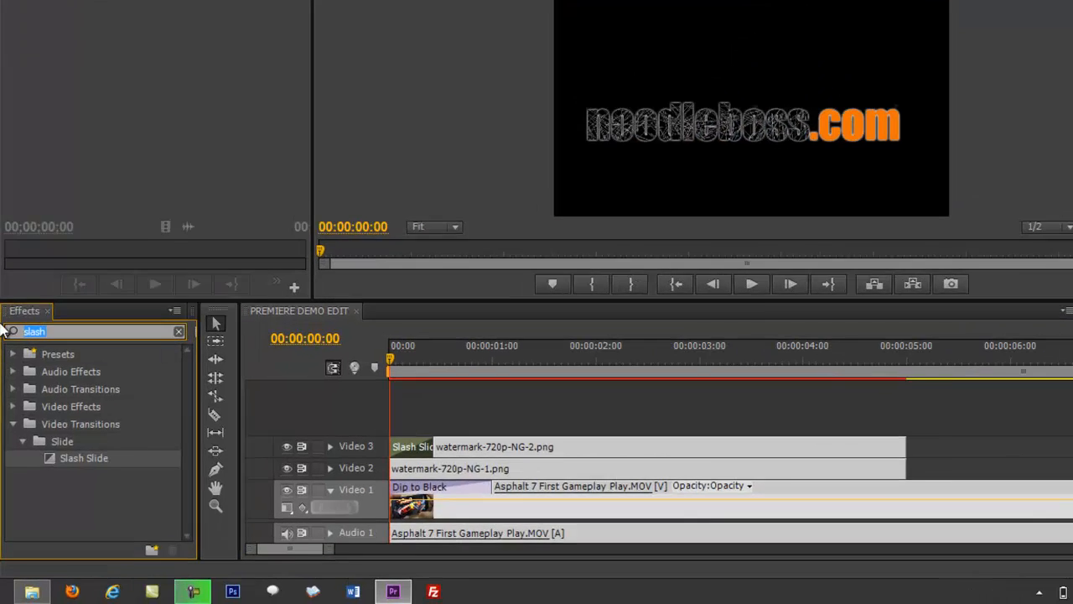
{"action": "type", "text": "cross"}
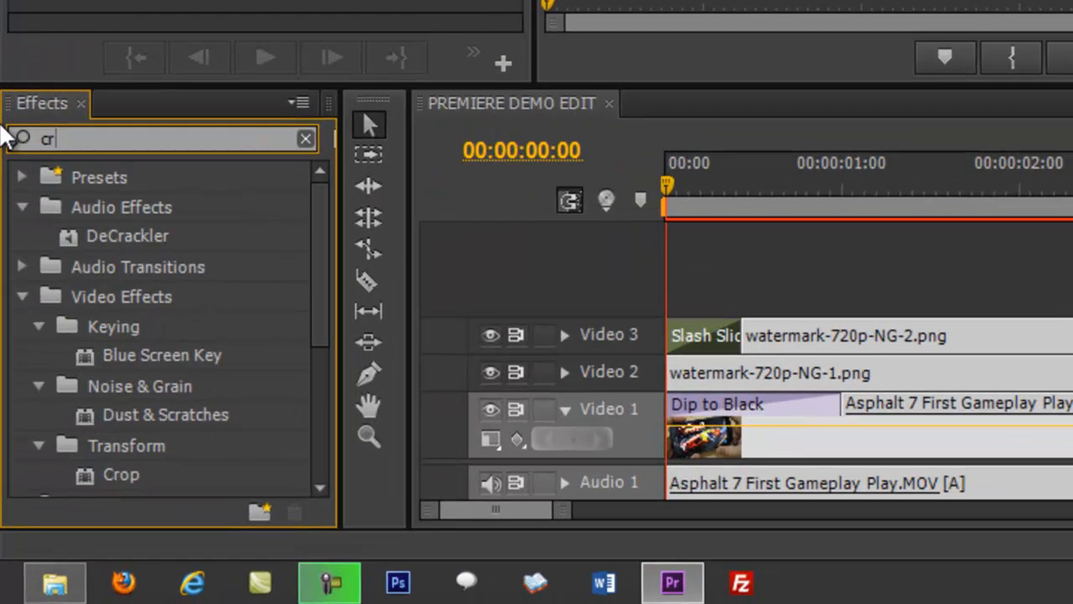
{"action": "left_click_drag", "start_coordinate": [138, 341], "coordinate": [727, 359]}
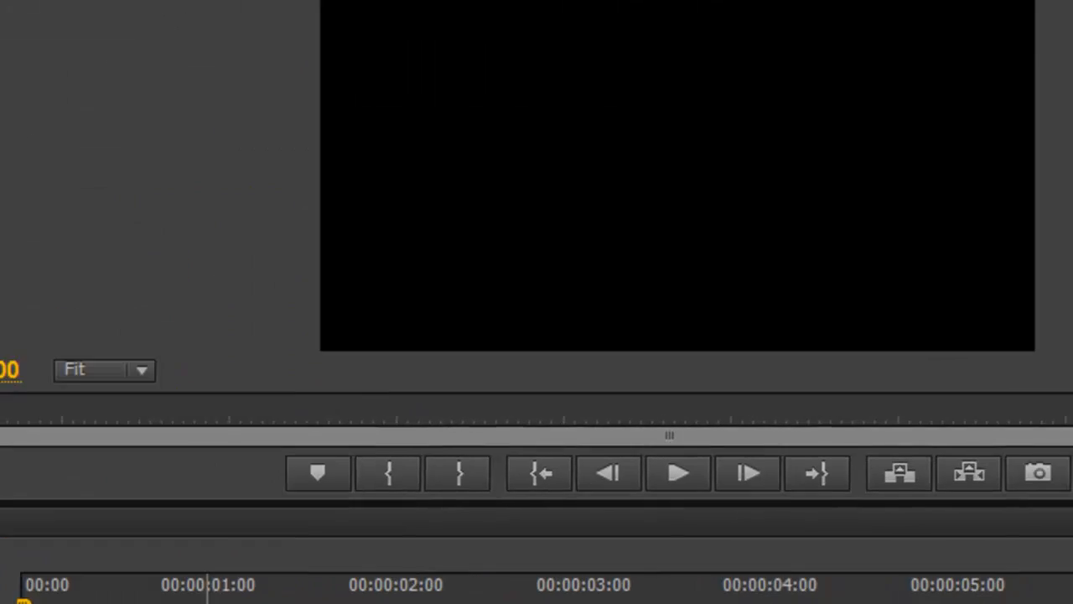
{"action": "key", "text": "space"}
{"action": "key", "text": "space"}
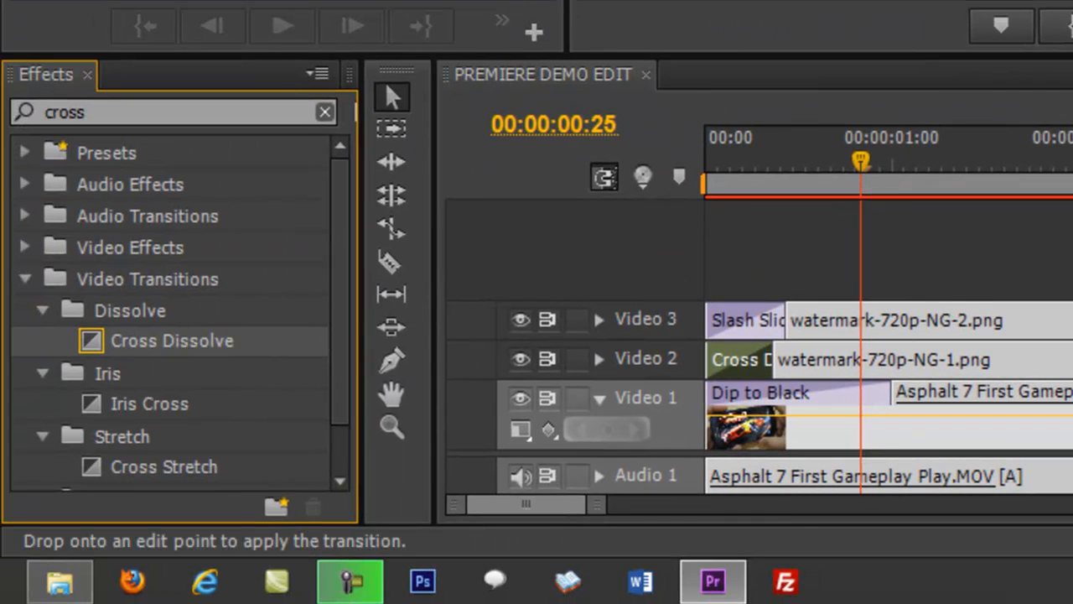
{"action": "left_click", "coordinate": [1065, 252]}
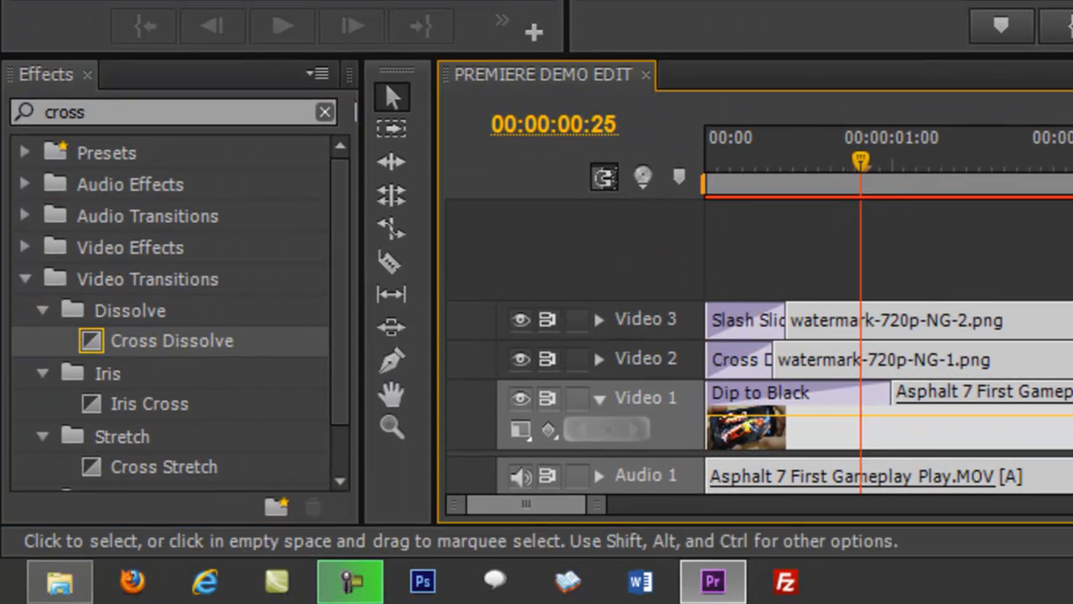
- Apply a Cross Dissolve of about 0.4 seconds to the end of watermark-720p-NG-2.png on Video 3
{"action": "left_click", "coordinate": [108, 348]}
{"action": "left_click_drag", "start_coordinate": [1000, 382], "coordinate": [814, 463]}
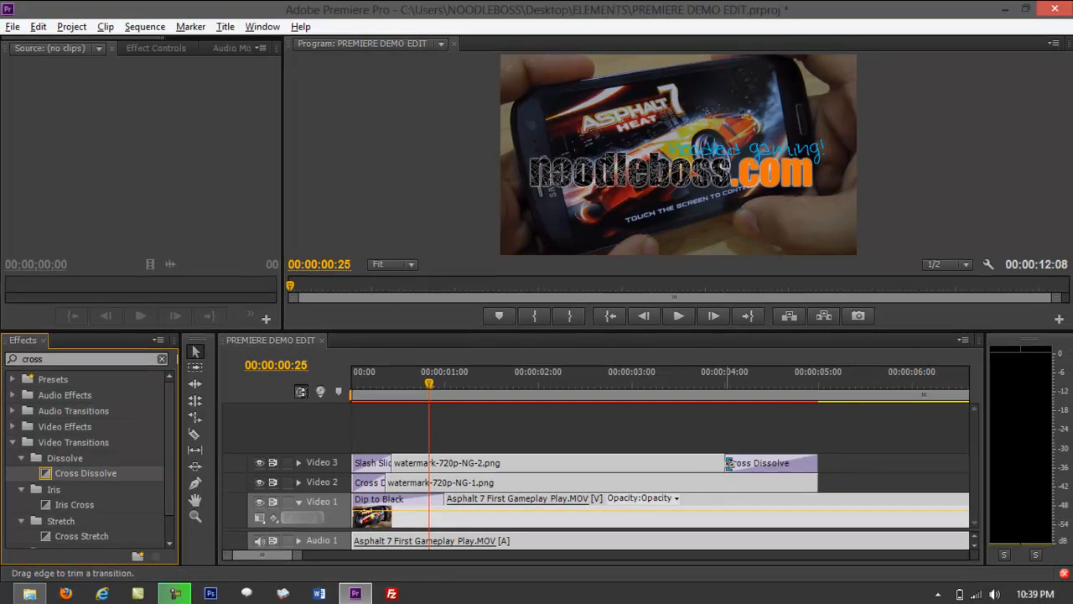
{"action": "left_click_drag", "start_coordinate": [726, 463], "coordinate": [785, 463]}
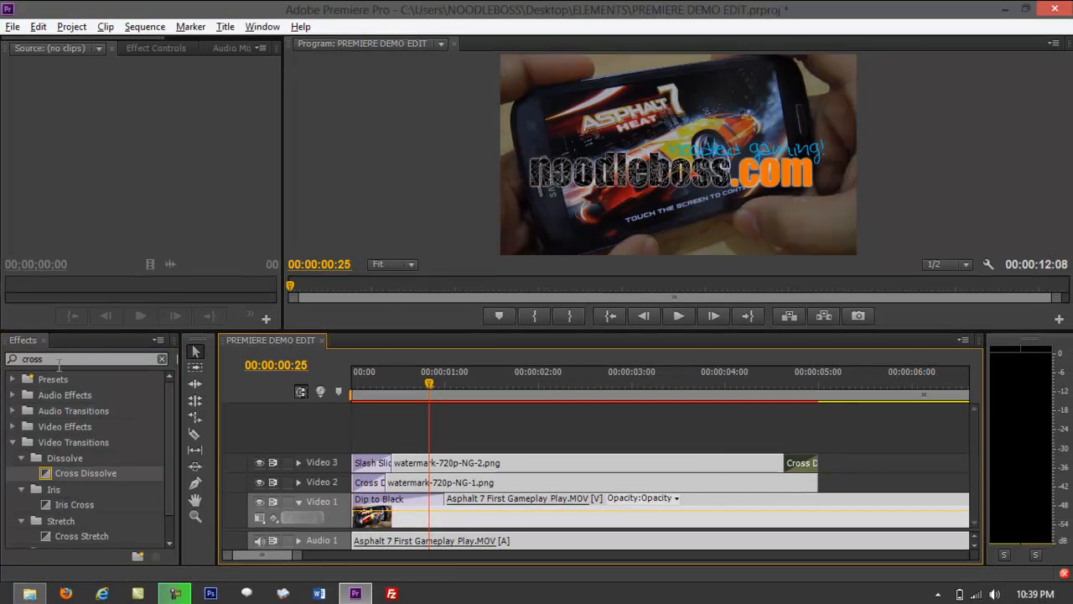
- Apply a Roll Away of about 0.4 seconds to the end of watermark-720p-NG-1.png and trim watermark-720p-NG-2.png to end at about 2.2 seconds
{"action": "left_click_drag", "start_coordinate": [58, 362], "coordinate": [3, 359]}
{"action": "type", "text": "roll"}
{"action": "left_click_drag", "start_coordinate": [70, 505], "coordinate": [810, 484]}
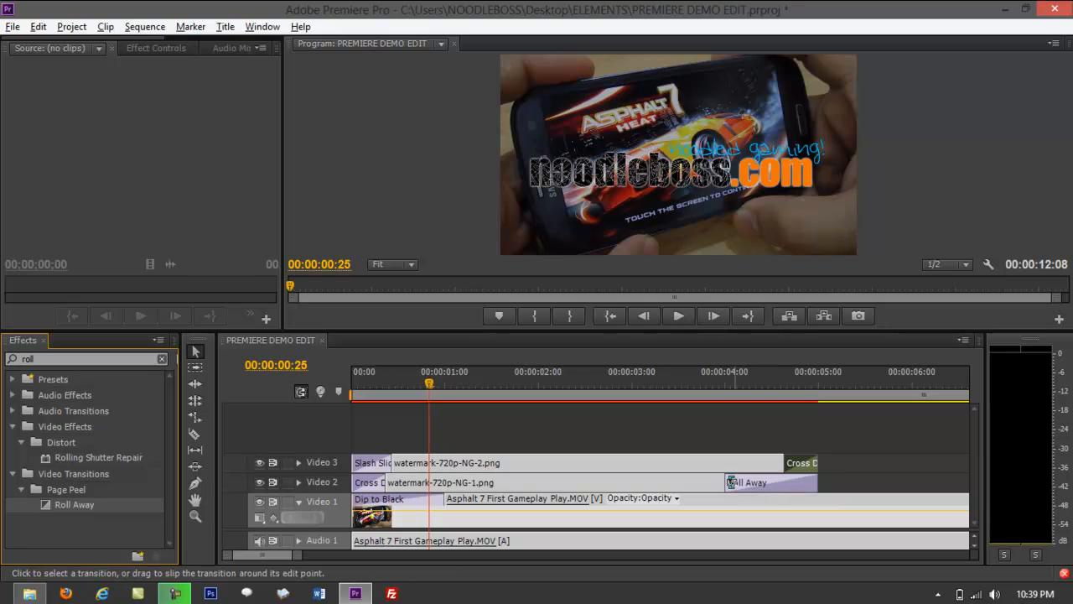
{"action": "left_click_drag", "start_coordinate": [729, 482], "coordinate": [551, 466]}
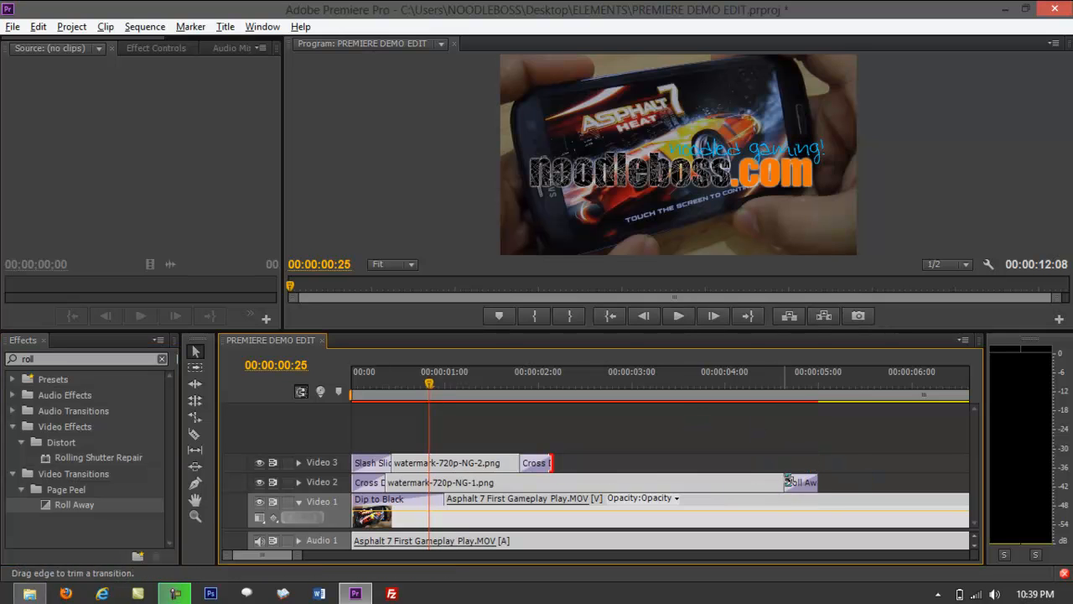
- Trim watermark-720p-NG-1.png on Video 2 to end level with the Video 3 watermark and play the opening
{"action": "left_click_drag", "start_coordinate": [818, 483], "coordinate": [551, 484]}
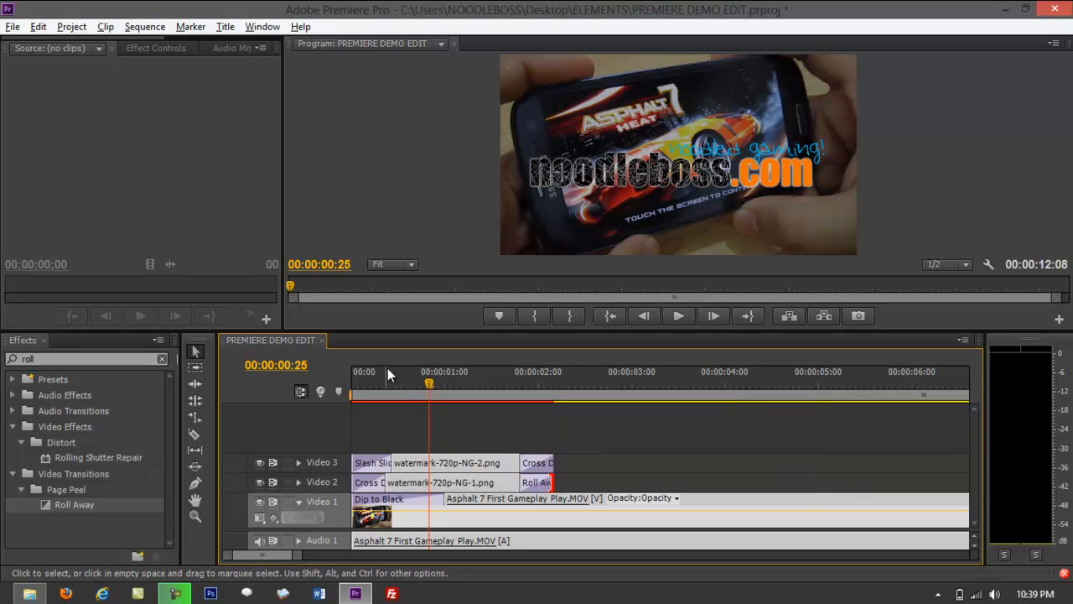
{"action": "left_click_drag", "start_coordinate": [431, 384], "coordinate": [318, 388]}
{"action": "key", "text": "space"}
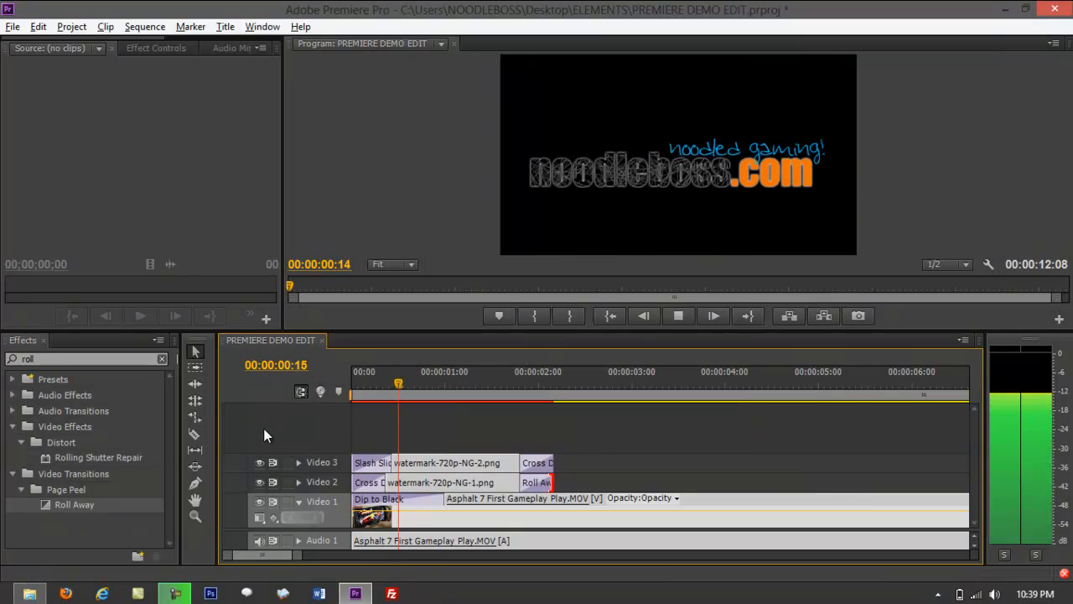
{"action": "key", "text": "space"}
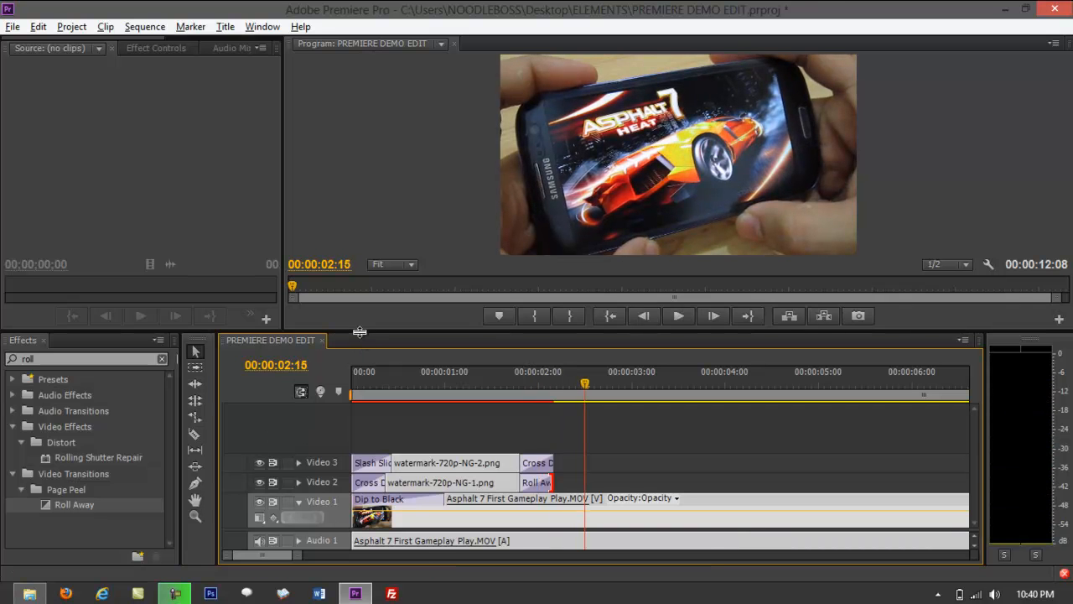
- Place watermark-transparent-720-NT.png from the ELEMENTS folder on Video 2 at about 2.7 seconds and play into it
{"action": "left_click_drag", "start_coordinate": [361, 330], "coordinate": [362, 218]}
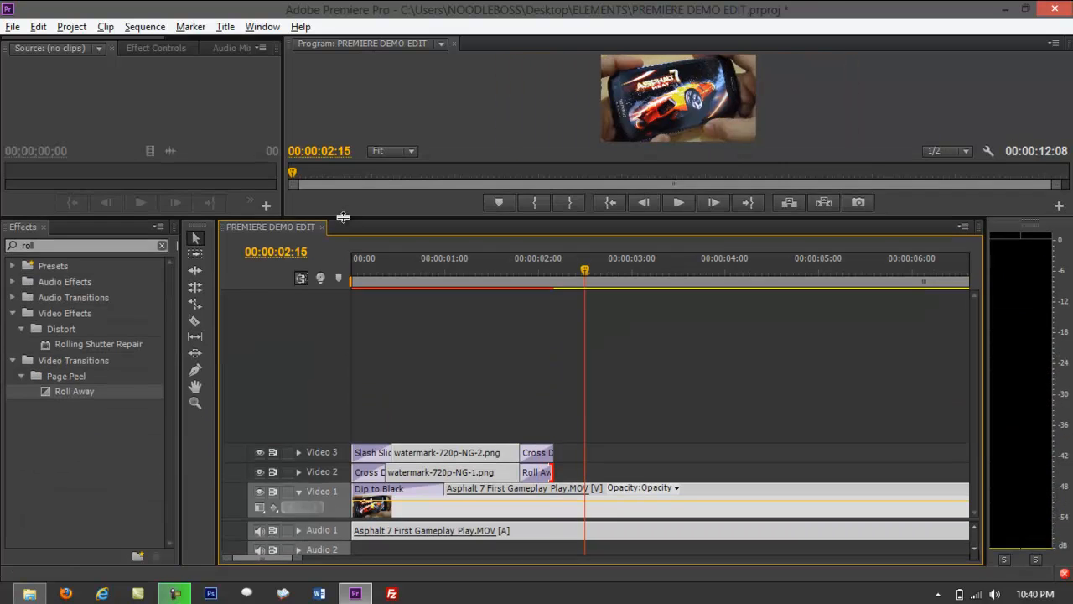
{"action": "left_click", "coordinate": [30, 593]}
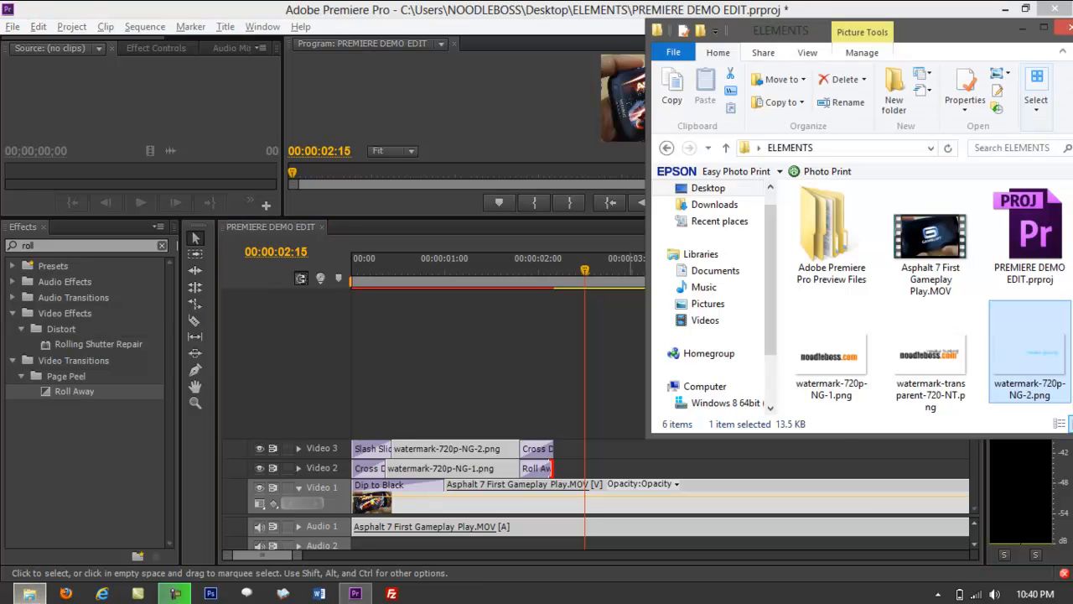
{"action": "left_click_drag", "start_coordinate": [937, 362], "coordinate": [602, 470]}
{"action": "left_click_drag", "start_coordinate": [300, 556], "coordinate": [332, 557]}
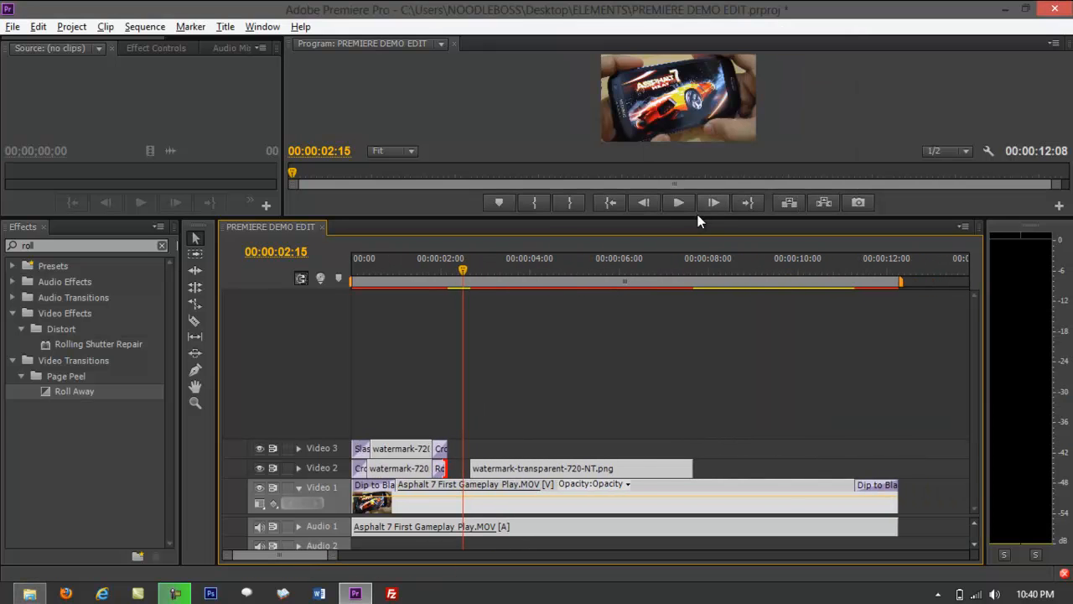
{"action": "left_click_drag", "start_coordinate": [696, 216], "coordinate": [677, 372]}
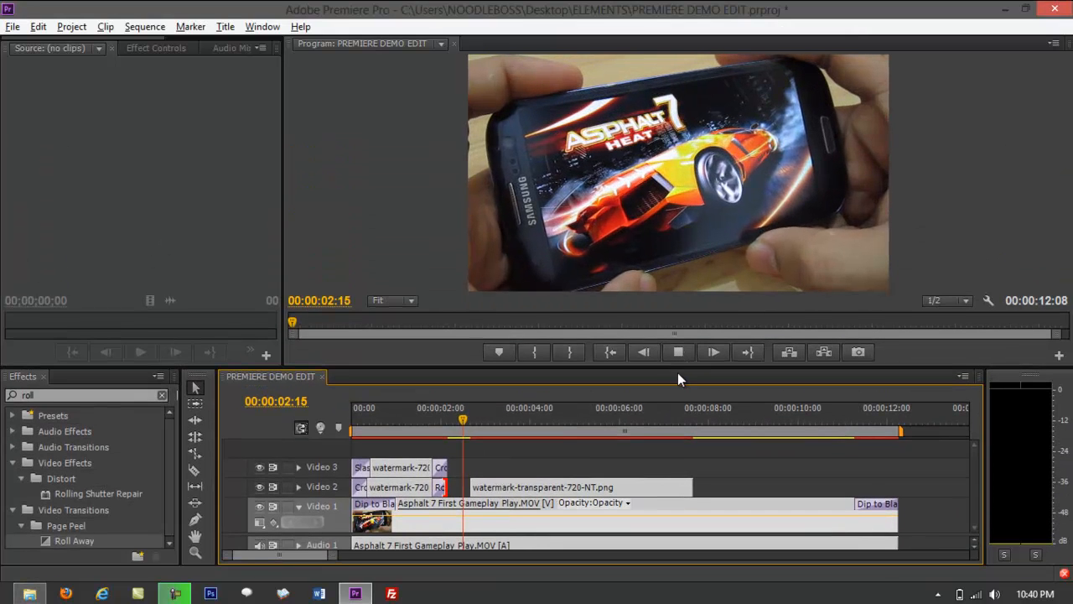
{"action": "key", "text": "space"}
{"action": "key", "text": "space"}
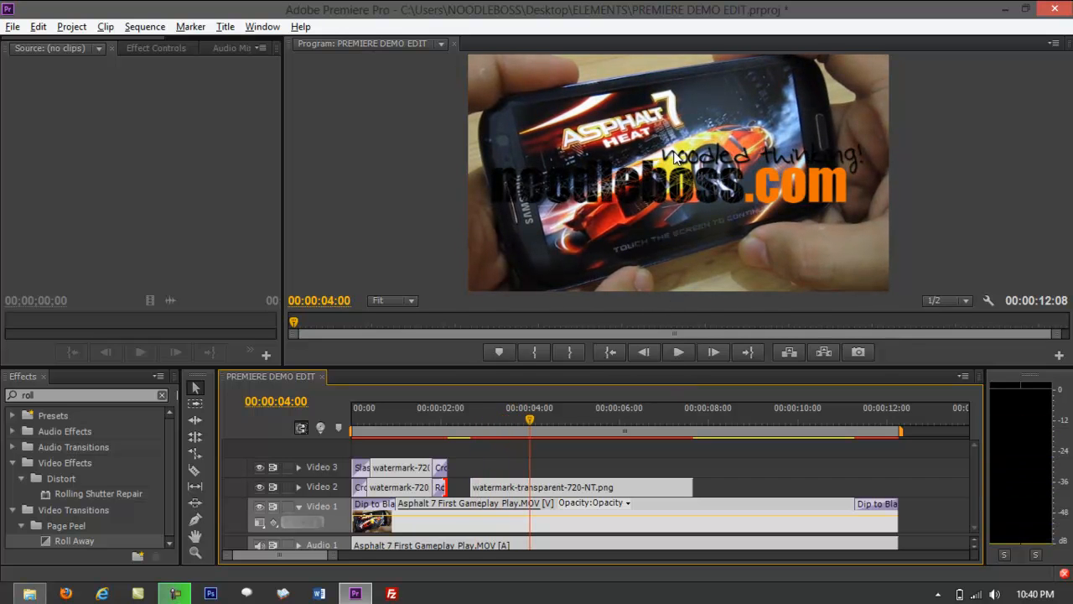
- Scale the watermark-transparent-720-NT.png image down to about a quarter of the frame width and position it in the frame's lower-right corner
{"action": "left_click", "coordinate": [683, 179]}
{"action": "left_click_drag", "start_coordinate": [630, 132], "coordinate": [641, 166]}
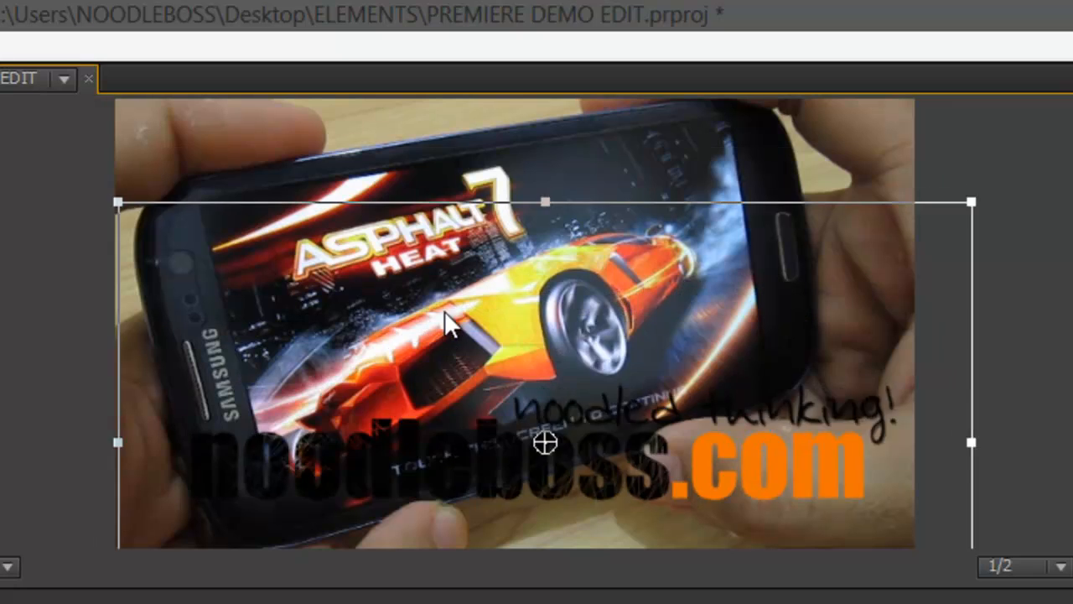
{"action": "left_click_drag", "start_coordinate": [444, 311], "coordinate": [432, 304]}
{"action": "left_click_drag", "start_coordinate": [108, 161], "coordinate": [359, 304]}
{"action": "left_click_drag", "start_coordinate": [587, 300], "coordinate": [620, 312]}
{"action": "left_click_drag", "start_coordinate": [622, 399], "coordinate": [834, 512]}
{"action": "left_click_drag", "start_coordinate": [587, 411], "coordinate": [634, 441]}
{"action": "left_click_drag", "start_coordinate": [791, 503], "coordinate": [839, 507]}
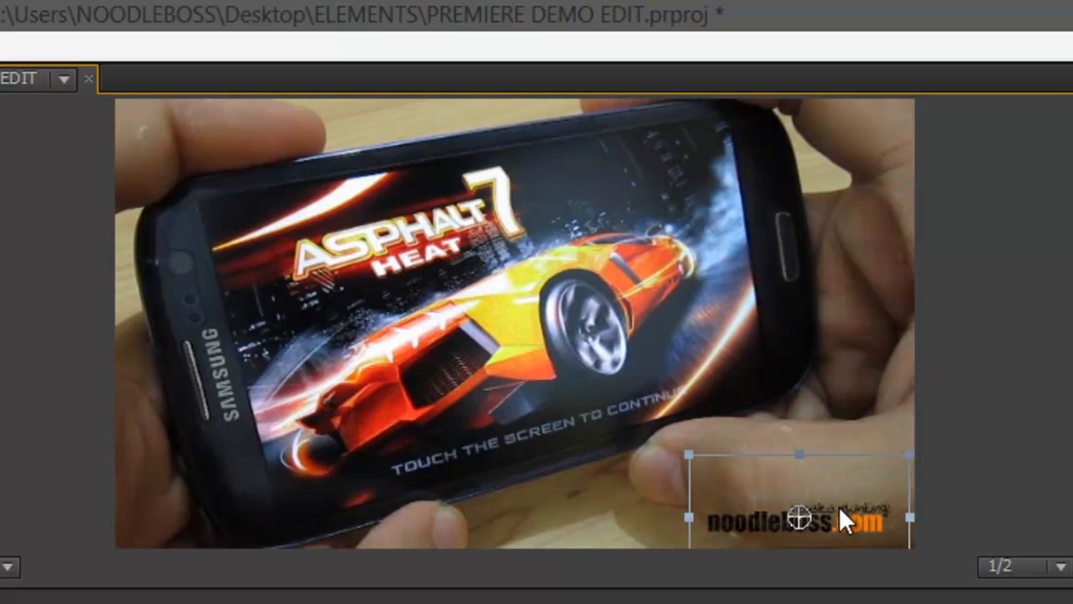
{"action": "left_click_drag", "start_coordinate": [691, 456], "coordinate": [706, 457]}
{"action": "left_click_drag", "start_coordinate": [846, 517], "coordinate": [850, 520]}
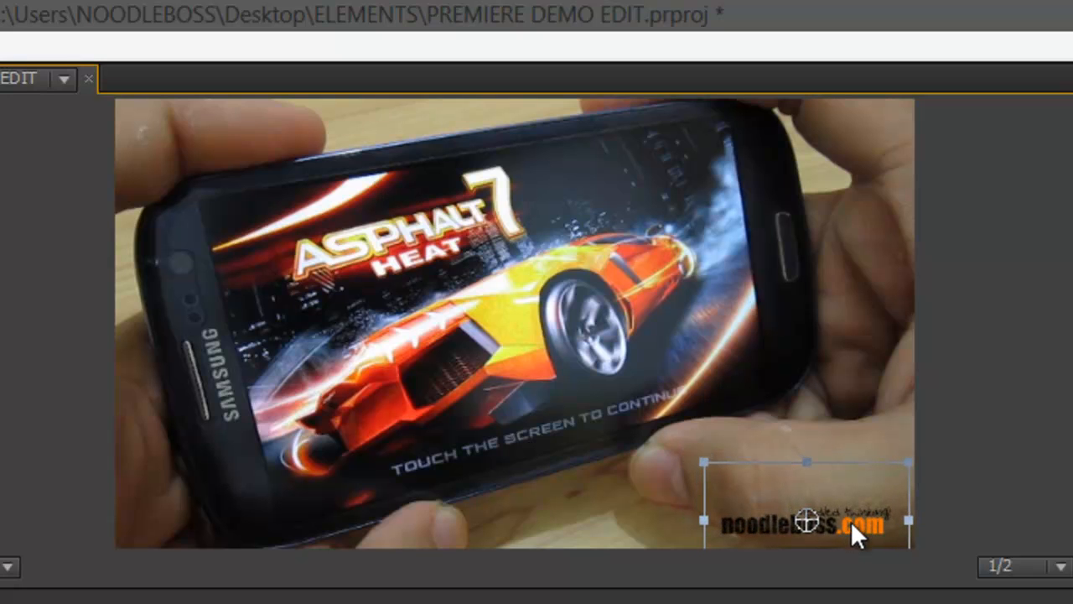
{"action": "left_click", "coordinate": [1009, 409]}
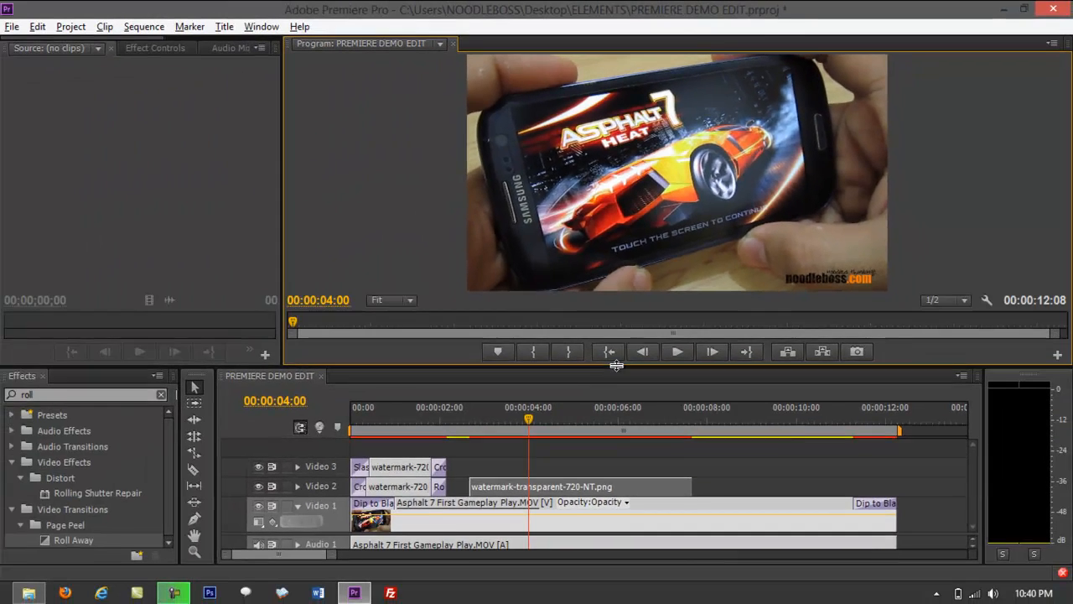
- Enlarge the program preview, play the video to check the corner watermark, and restore the timeline's height
{"action": "left_click_drag", "start_coordinate": [584, 472], "coordinate": [584, 603]}
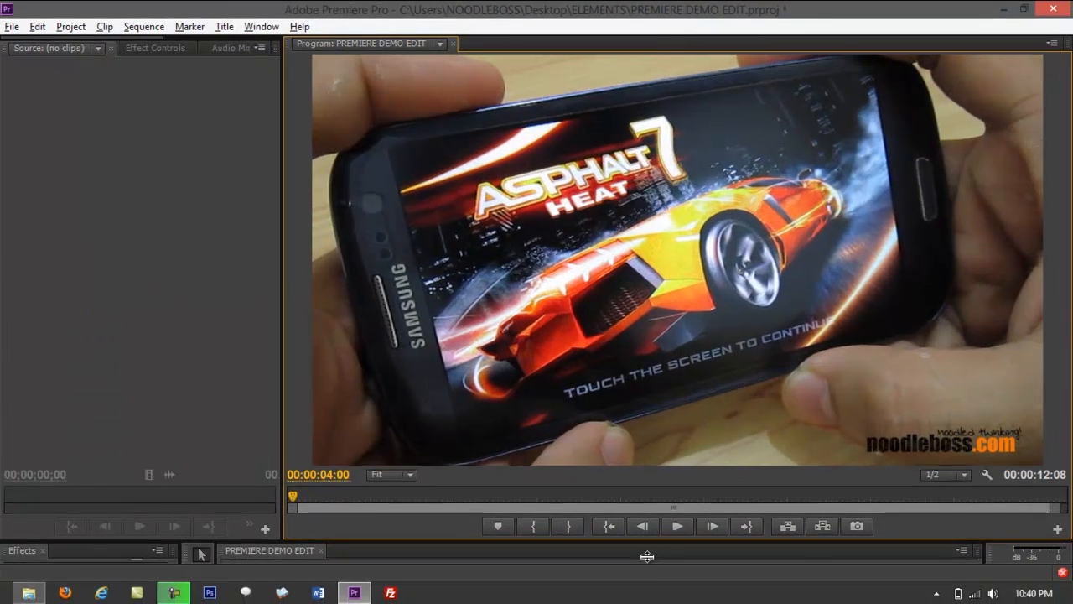
{"action": "key", "text": "space"}
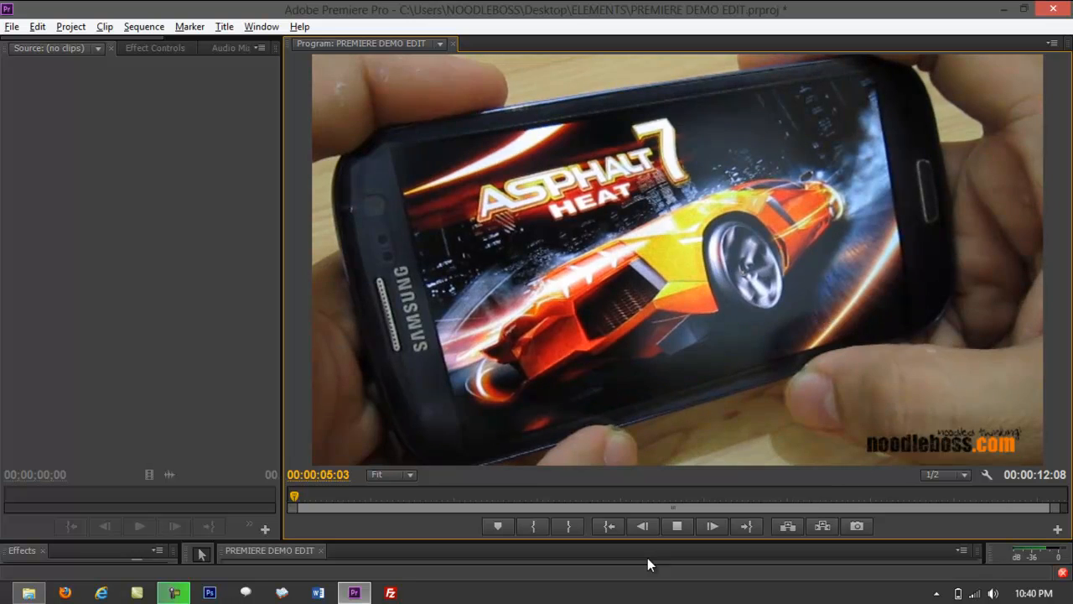
{"action": "key", "text": "space"}
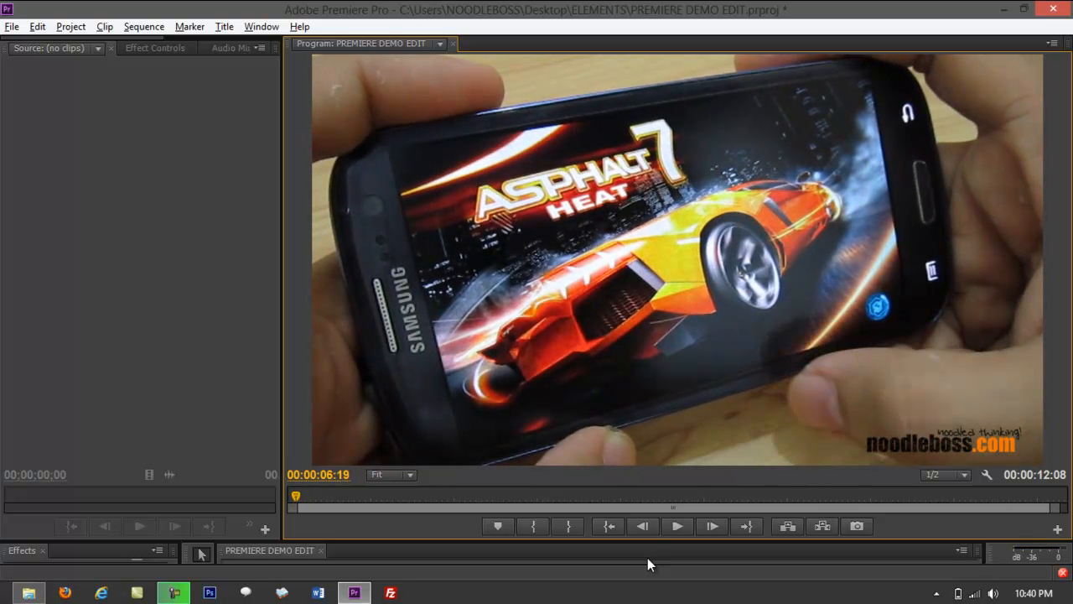
{"action": "left_click_drag", "start_coordinate": [653, 541], "coordinate": [630, 321]}
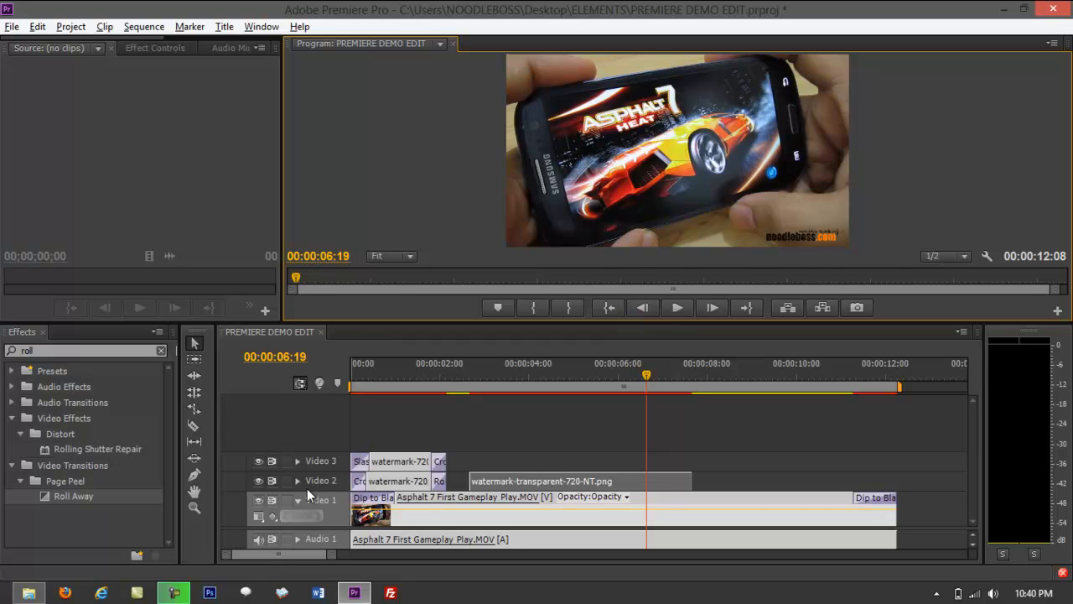
- Copy both opening watermark clips with their transitions and paste them after the gameplay clip, at about 14 seconds
{"action": "left_click_drag", "start_coordinate": [326, 554], "coordinate": [287, 558]}
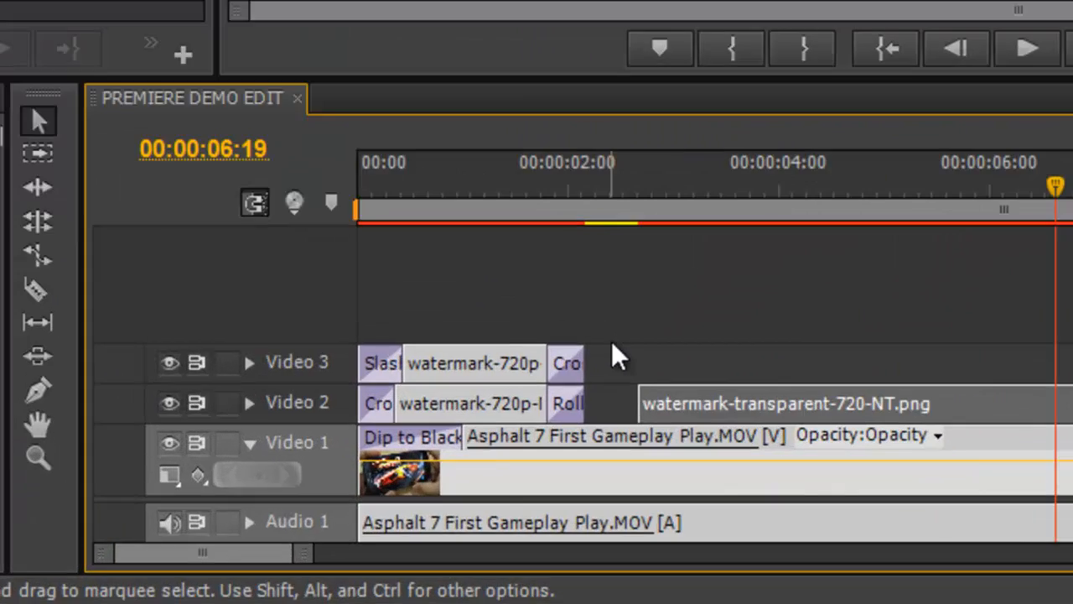
{"action": "left_click_drag", "start_coordinate": [612, 344], "coordinate": [390, 413]}
{"action": "left_click_drag", "start_coordinate": [405, 356], "coordinate": [409, 361]}
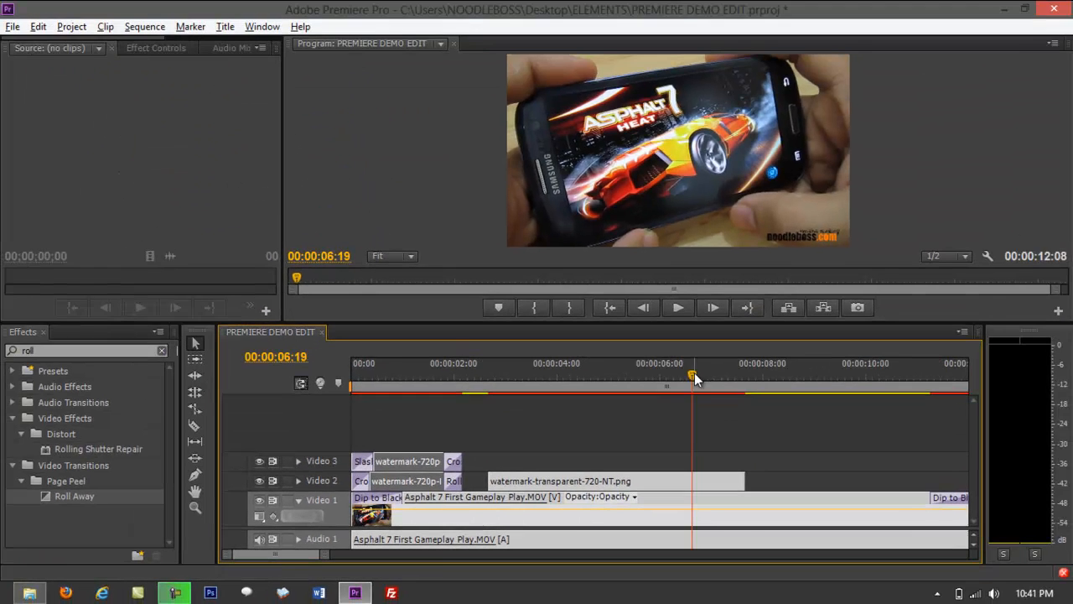
{"action": "left_click_drag", "start_coordinate": [312, 553], "coordinate": [407, 553]}
{"action": "left_click_drag", "start_coordinate": [492, 375], "coordinate": [646, 388]}
{"action": "key", "text": "ctrl+v"}
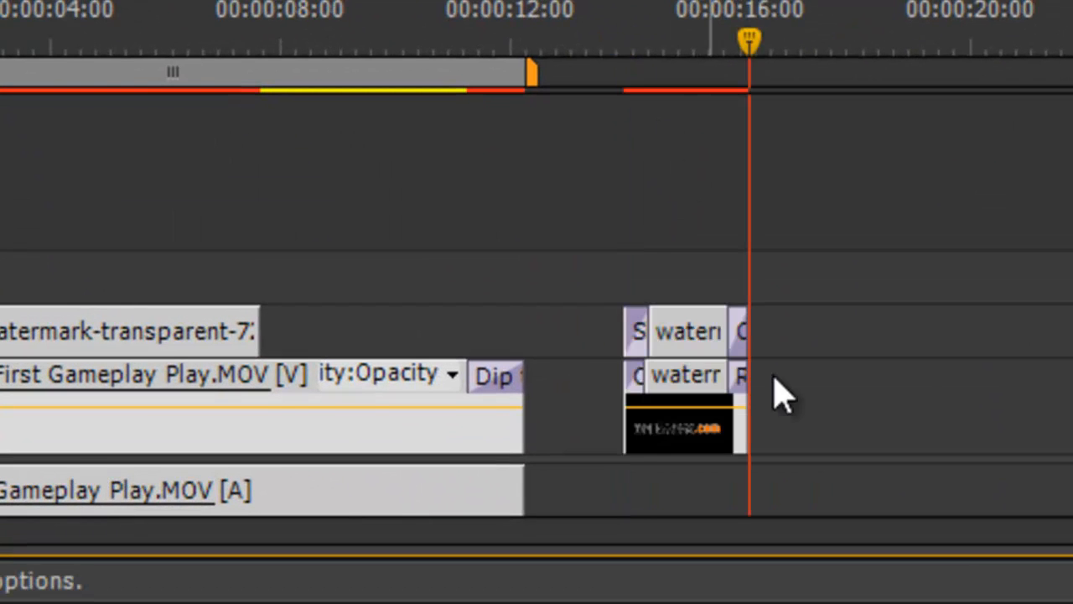
- Move the pasted watermark clips to Video 2 and Video 3 so they end with the gameplay clip, and play the ending
{"action": "left_click_drag", "start_coordinate": [863, 422], "coordinate": [592, 292]}
{"action": "left_click_drag", "start_coordinate": [687, 338], "coordinate": [484, 277]}
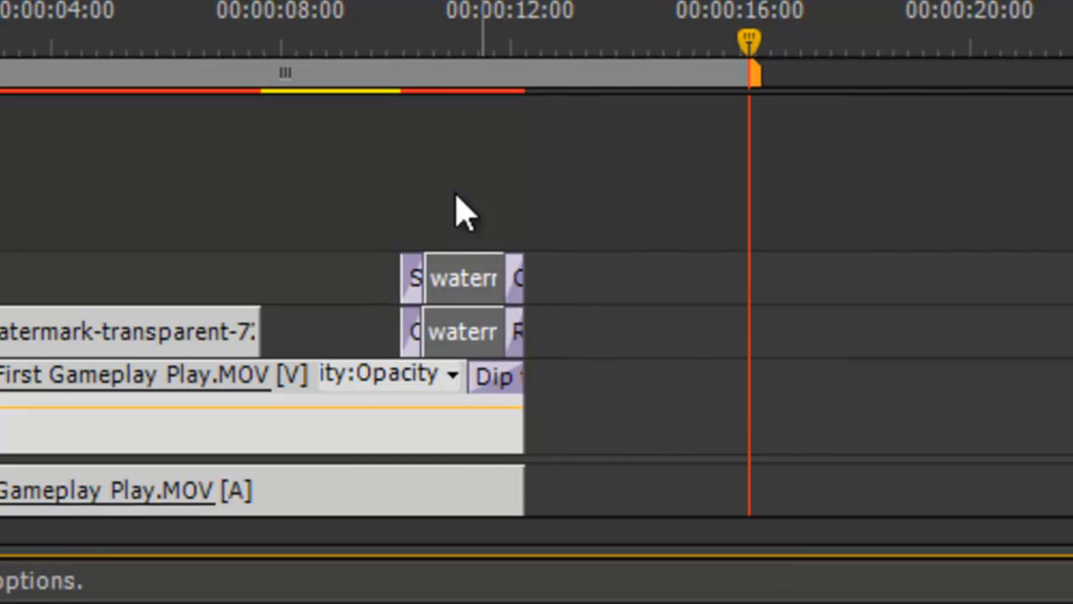
{"action": "key", "text": "space"}
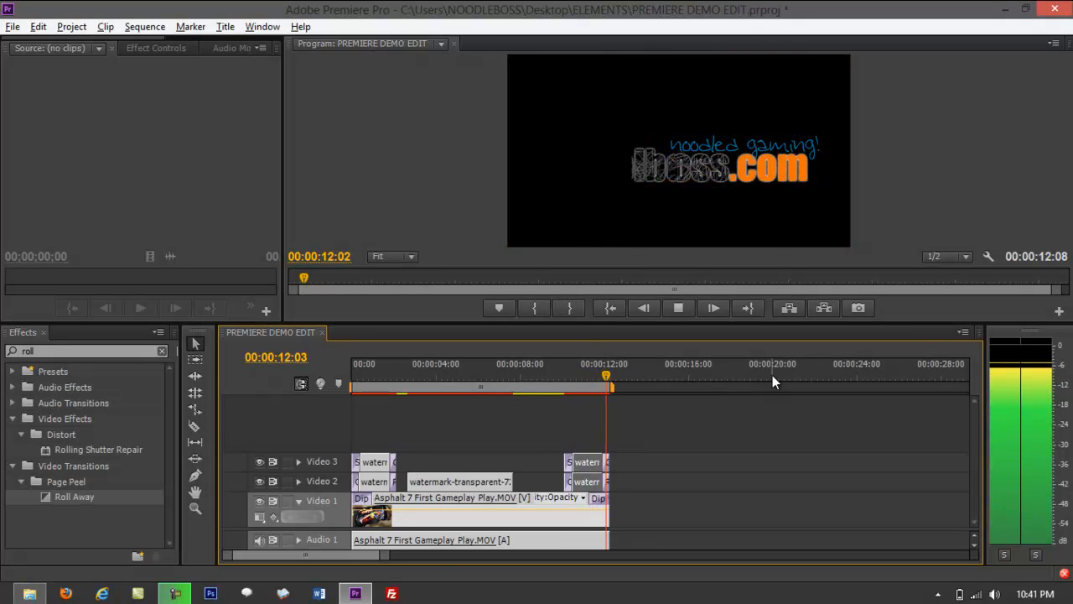
{"action": "key", "text": "space"}
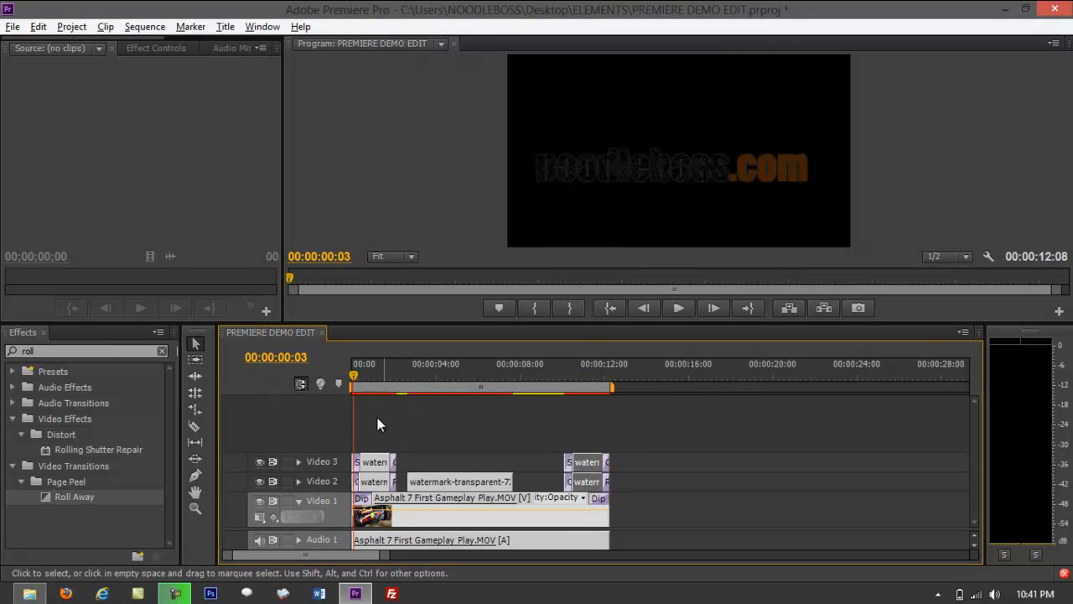
- Extend watermark-transparent-720-NT.png on Video 2 to end at about 9.5 seconds and review the sequence through its end
{"action": "left_click_drag", "start_coordinate": [353, 375], "coordinate": [456, 397]}
{"action": "left_click_drag", "start_coordinate": [512, 482], "coordinate": [553, 485]}
{"action": "left_click_drag", "start_coordinate": [457, 373], "coordinate": [617, 421]}
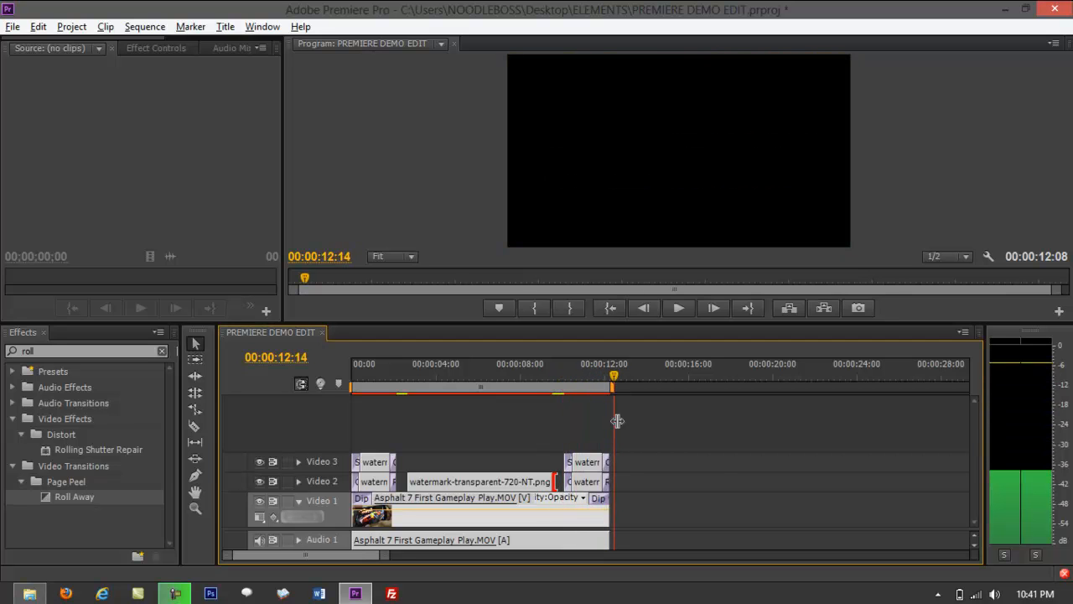
{"action": "left_click", "coordinate": [721, 464]}
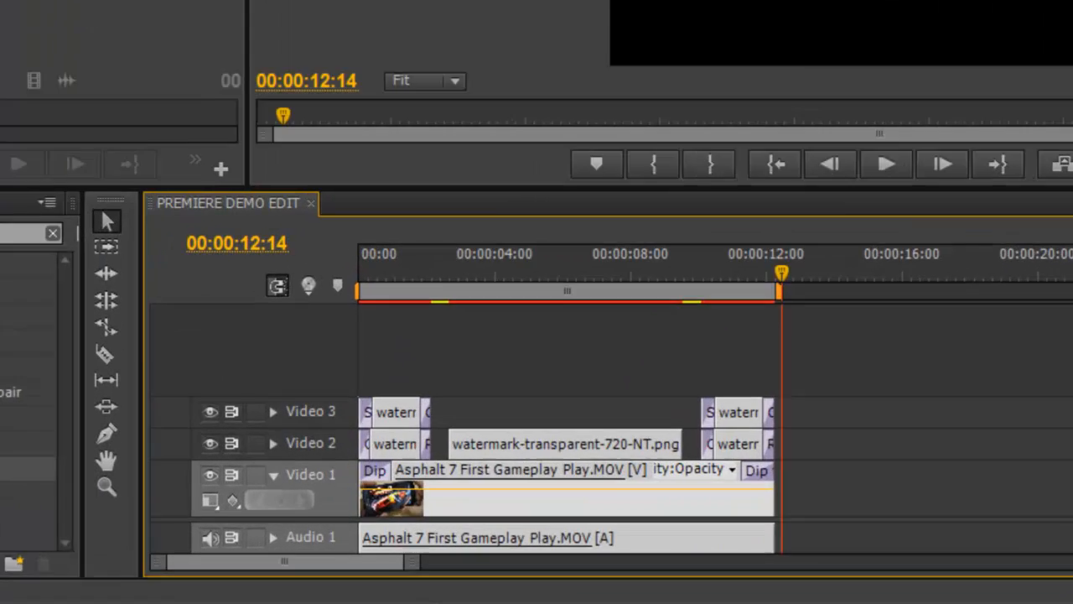
- Examine the audio tracks, enlarge the program preview, and review the edit by playing the opening and scrubbing to 00:00:11:10
{"action": "scroll", "coordinate": [374, 471], "scroll_direction": "down", "scroll_amount": 3}
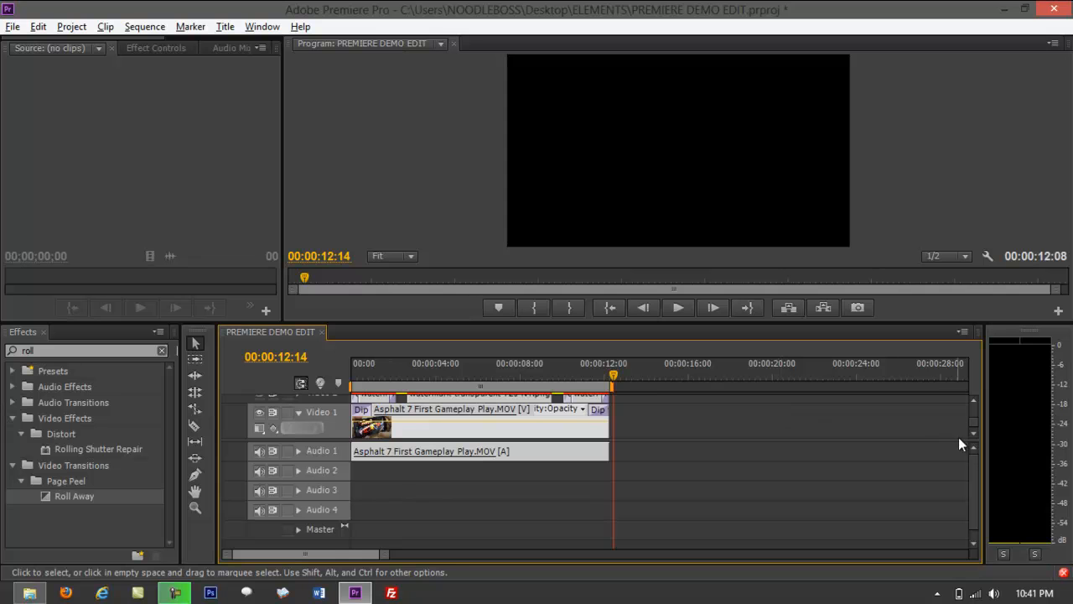
{"action": "left_click_drag", "start_coordinate": [970, 442], "coordinate": [970, 502]}
{"action": "left_click_drag", "start_coordinate": [624, 373], "coordinate": [524, 373]}
{"action": "left_click_drag", "start_coordinate": [575, 325], "coordinate": [557, 367]}
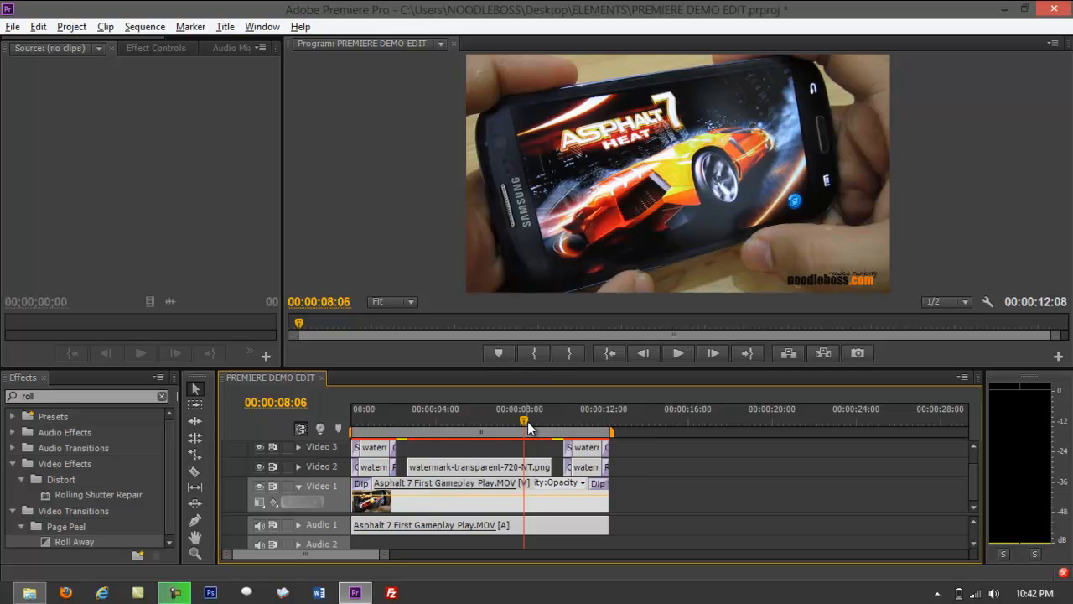
{"action": "left_click_drag", "start_coordinate": [525, 421], "coordinate": [319, 402]}
{"action": "key", "text": "space"}
{"action": "key", "text": "space"}
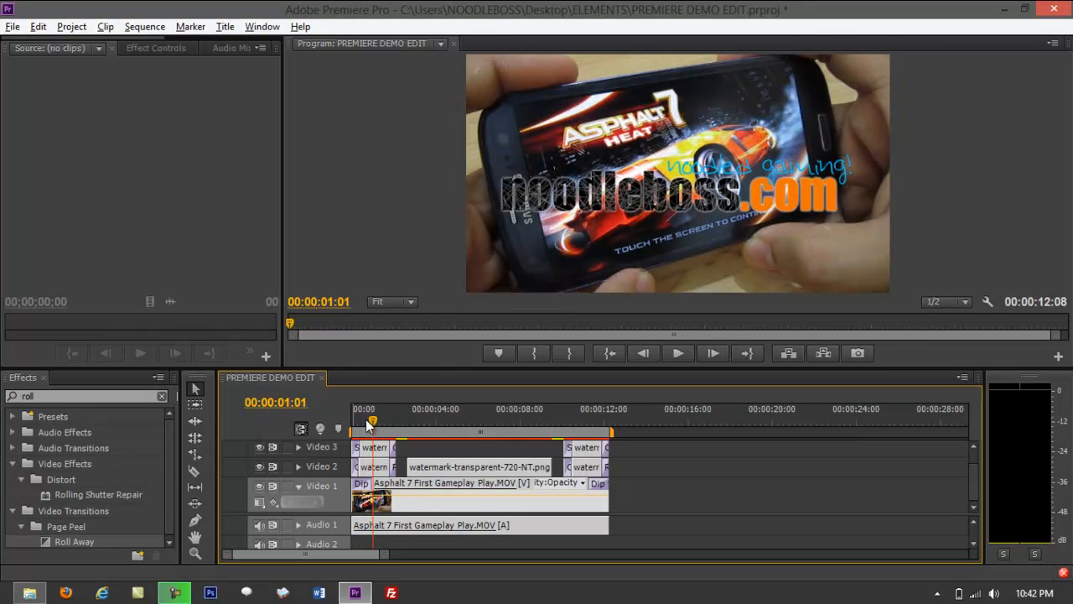
{"action": "left_click_drag", "start_coordinate": [375, 420], "coordinate": [592, 445]}
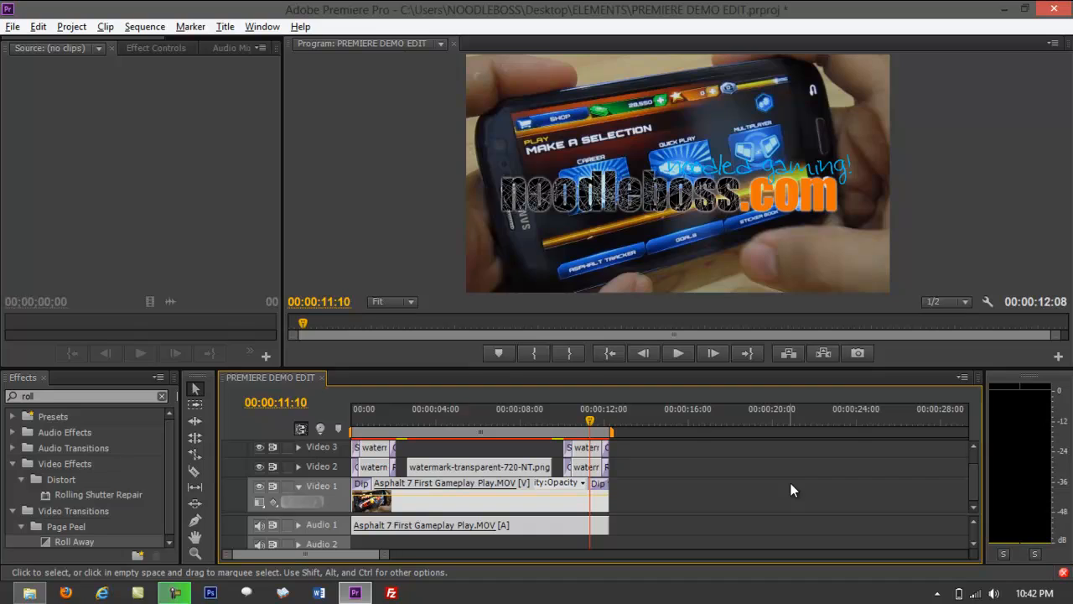
- Start rendering the sequence's video previews and cancel the render
{"action": "key", "text": "Return"}
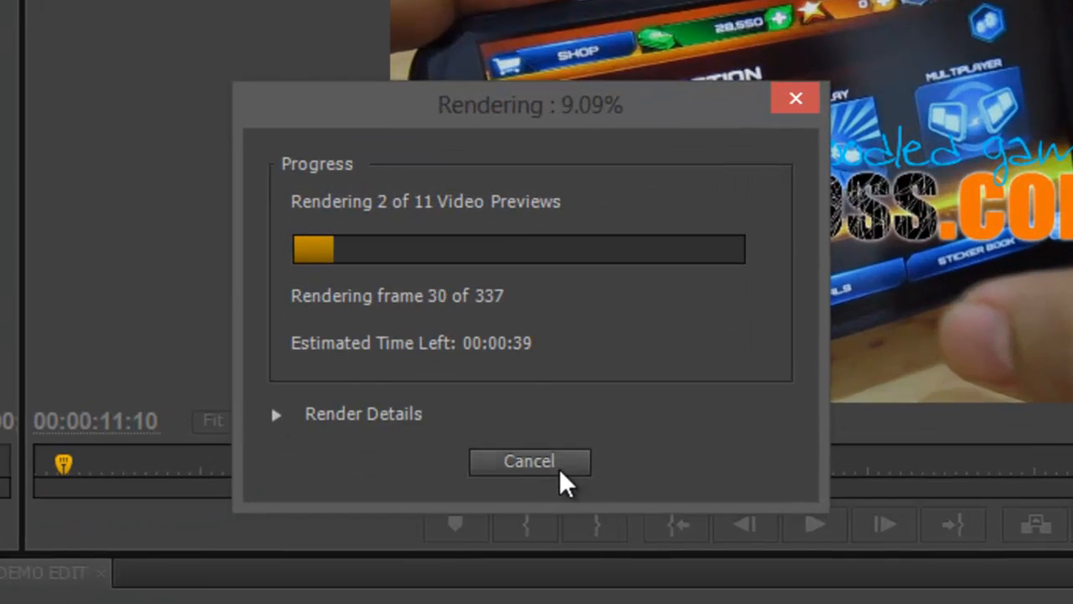
{"action": "left_click", "coordinate": [559, 469]}
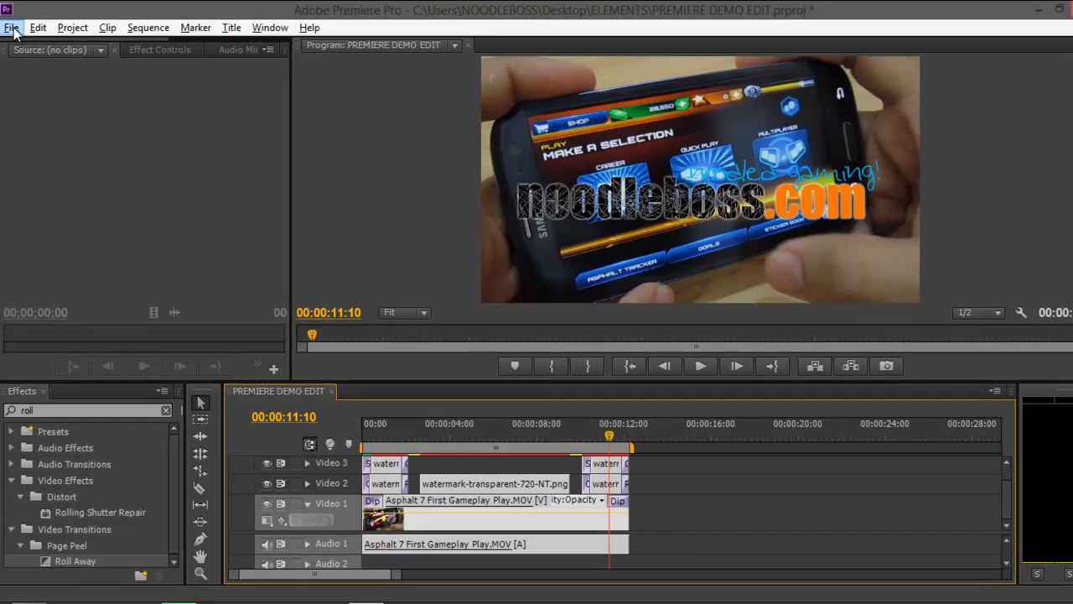
{"action": "left_click", "coordinate": [11, 26]}
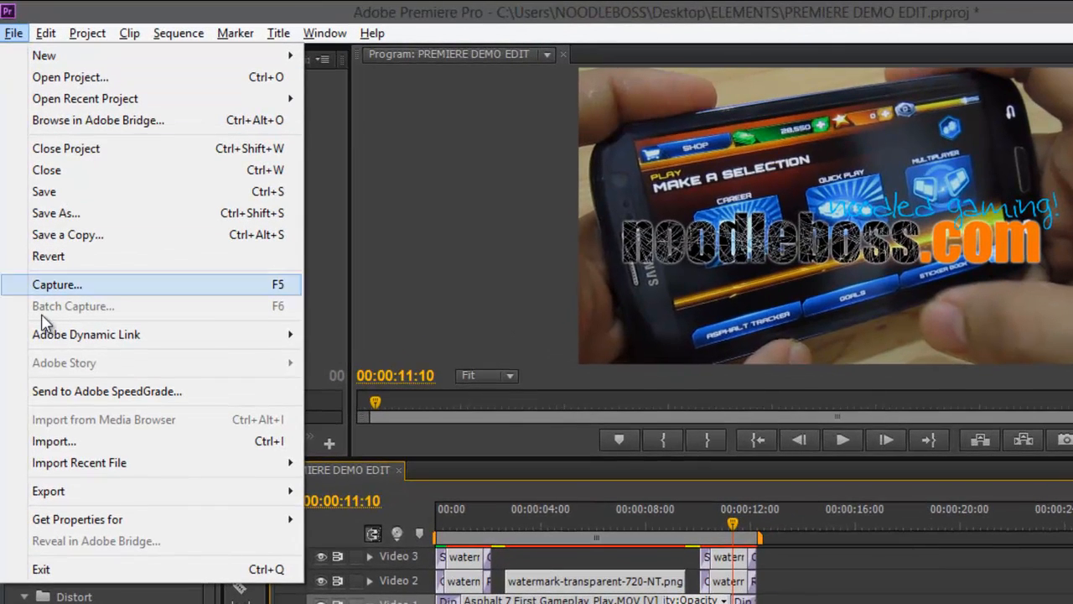
{"action": "mouse_move", "coordinate": [72, 495]}
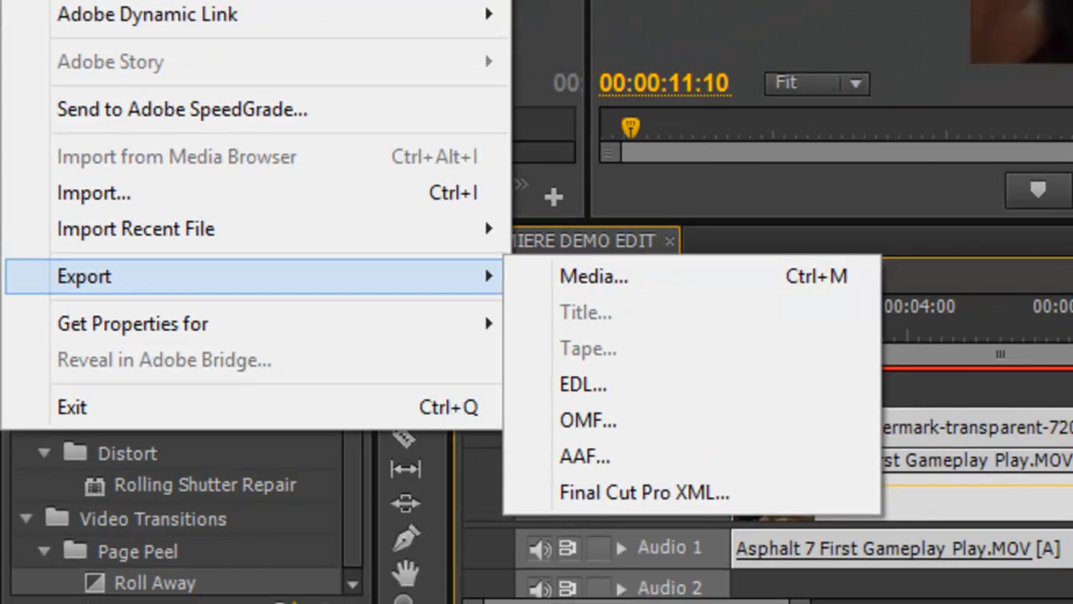
{"action": "left_click", "coordinate": [932, 533]}
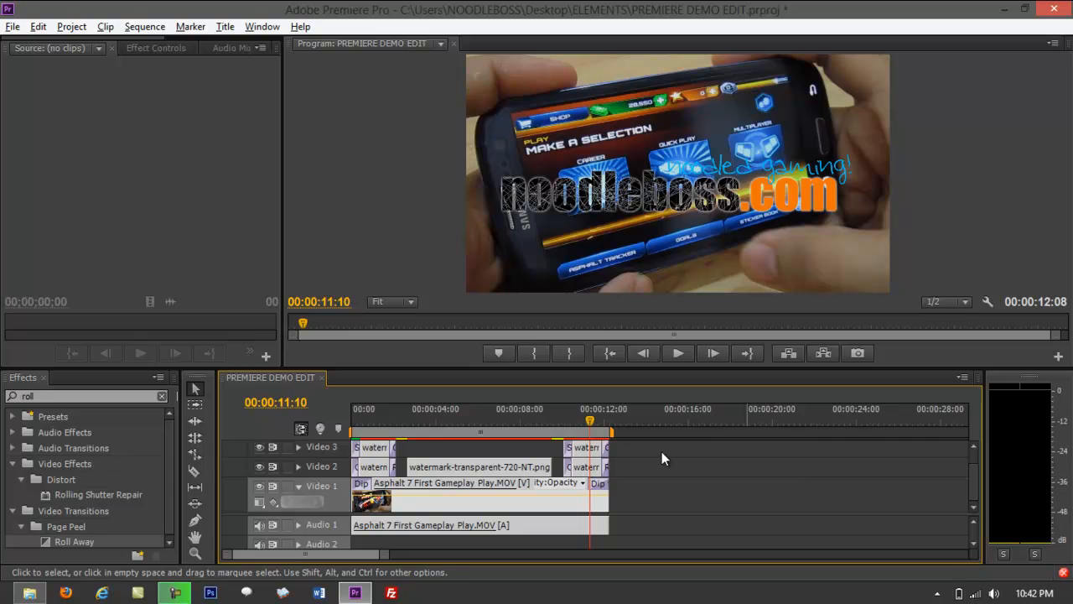
{"action": "left_click", "coordinate": [12, 26]}
{"action": "mouse_move", "coordinate": [28, 396]}
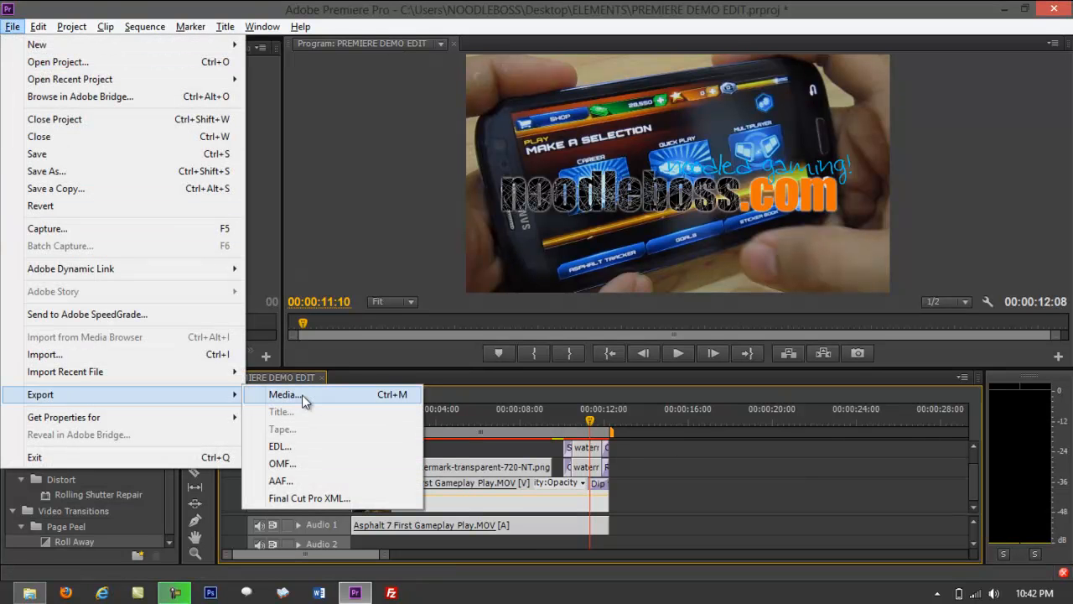
{"action": "left_click", "coordinate": [302, 394]}
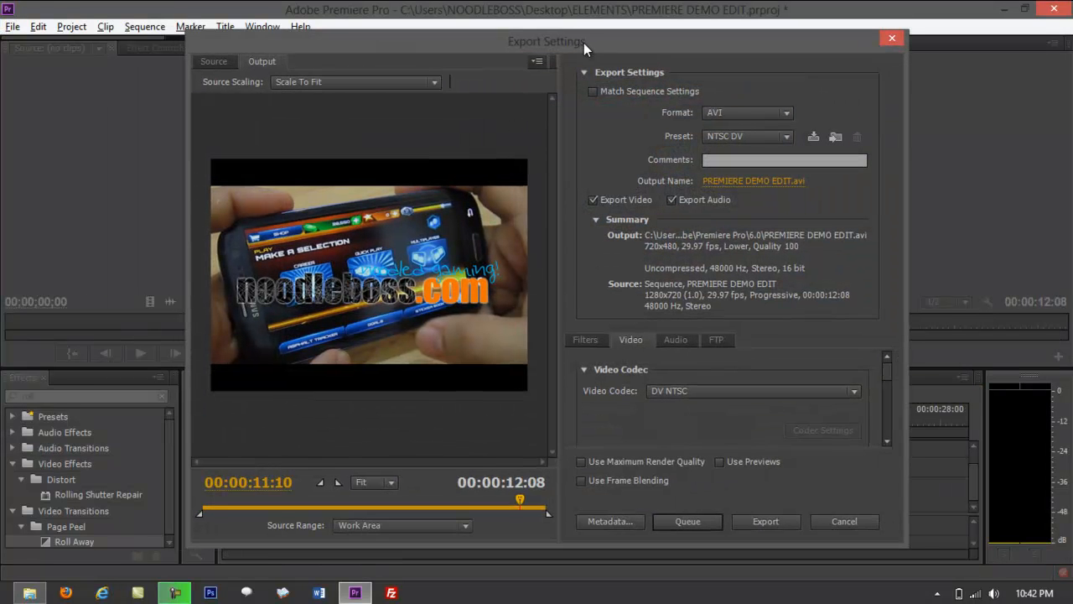
{"action": "left_click_drag", "start_coordinate": [584, 43], "coordinate": [567, 40]}
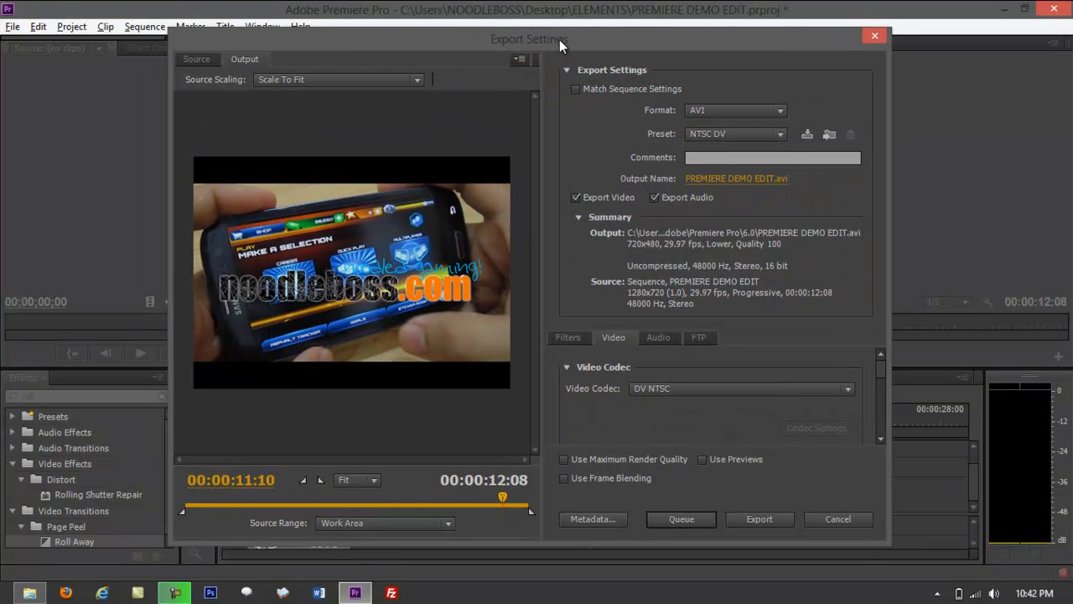
{"action": "left_click", "coordinate": [874, 37]}
- Open the media export settings for the PREMIERE DEMO EDIT sequence and set the format to H.264
{"action": "left_click", "coordinate": [13, 26]}
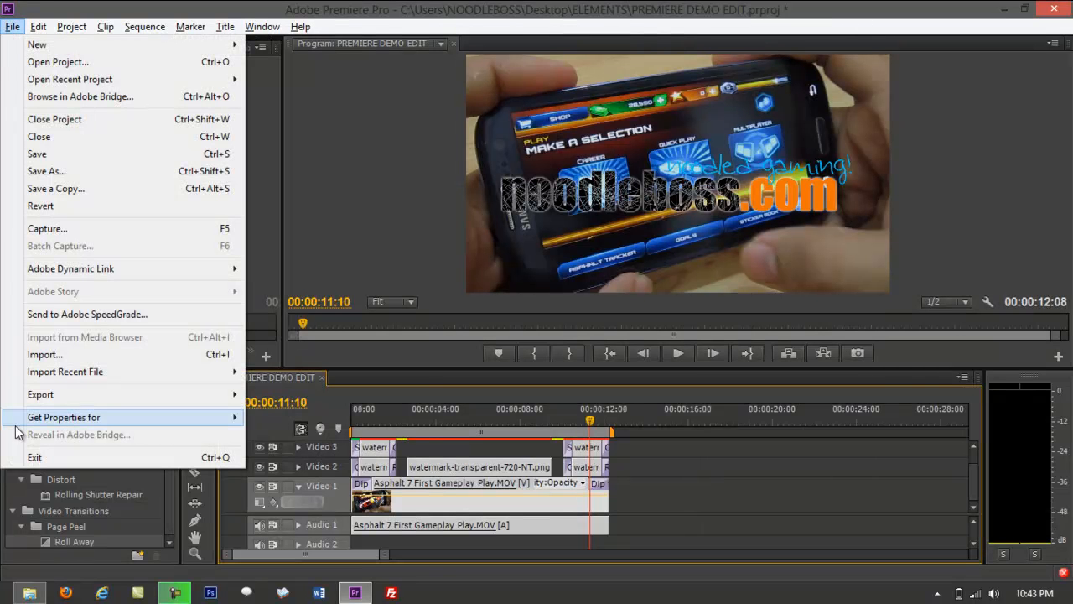
{"action": "mouse_move", "coordinate": [52, 394]}
{"action": "left_click", "coordinate": [256, 392]}
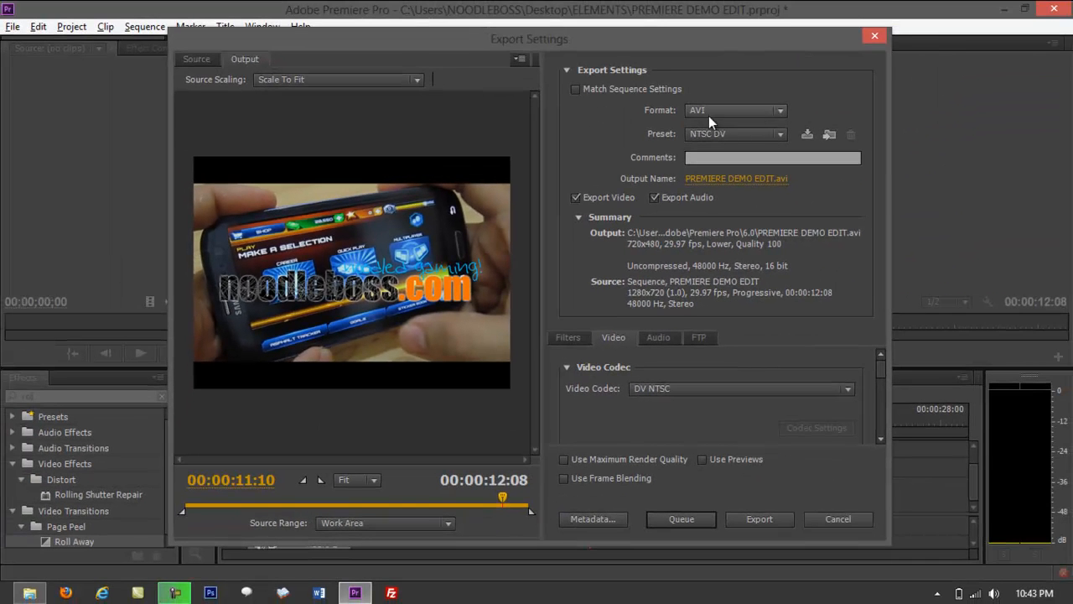
{"action": "left_click", "coordinate": [744, 109]}
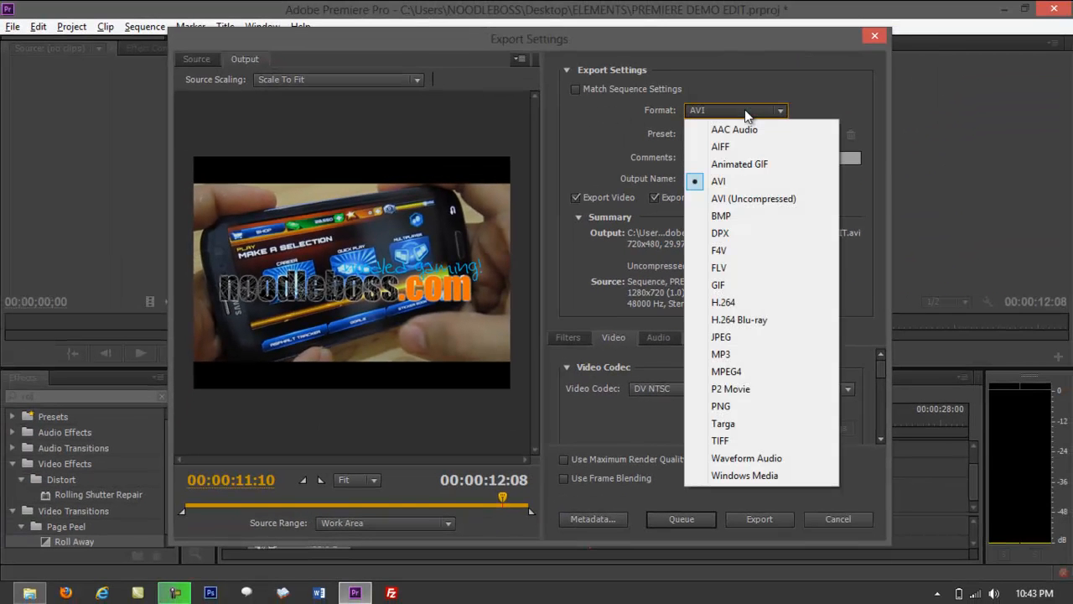
{"action": "left_click", "coordinate": [780, 113]}
{"action": "left_click", "coordinate": [772, 113]}
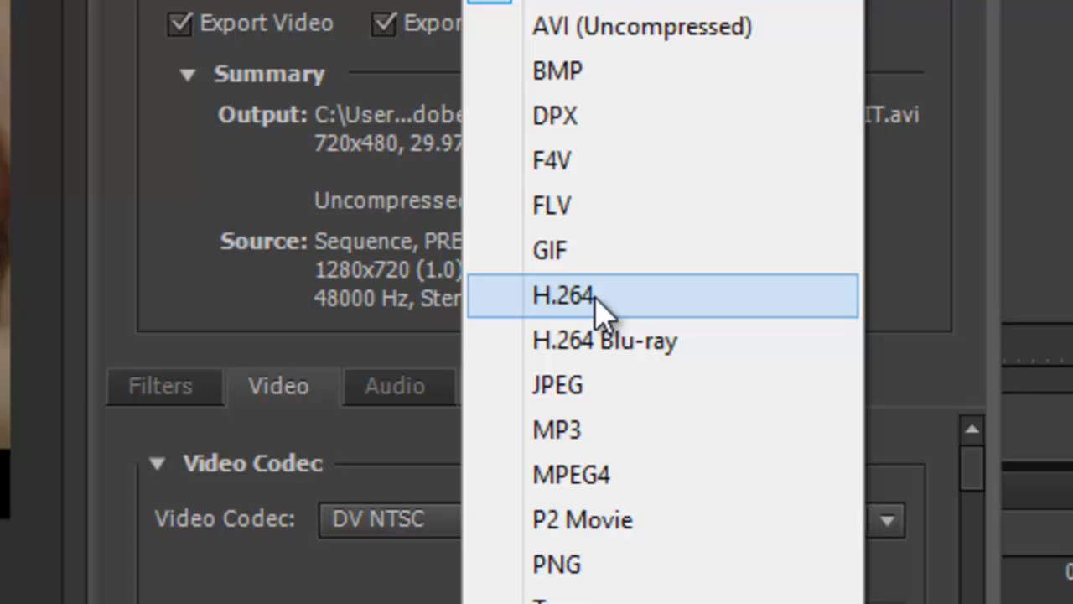
{"action": "left_click", "coordinate": [570, 295]}
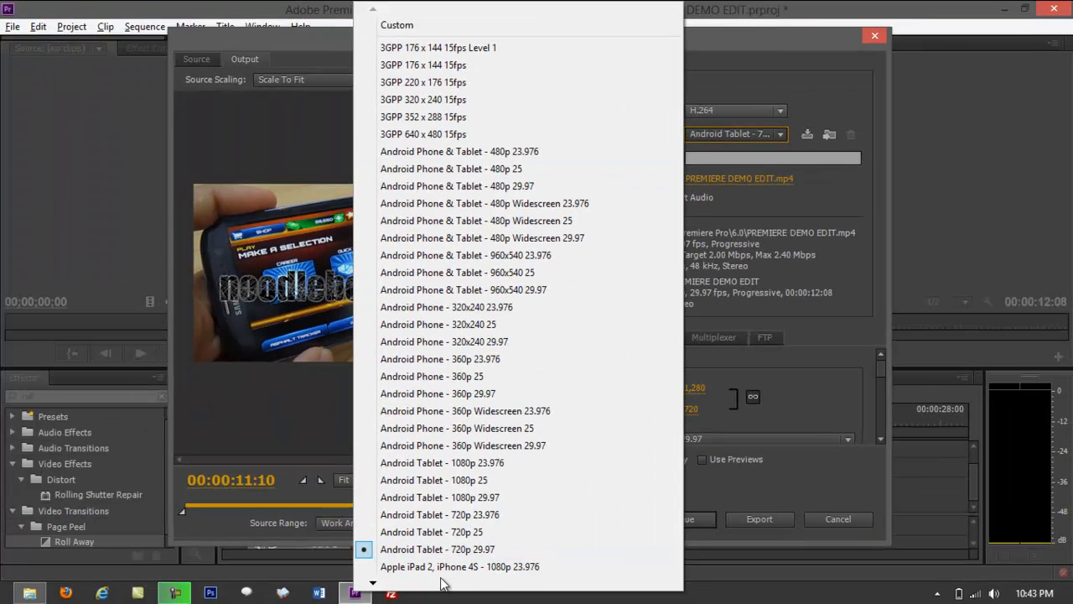
- Set the export preset to YouTube HD 720p 23.976 and dismiss the low battery notification
{"action": "mouse_move", "coordinate": [442, 582]}
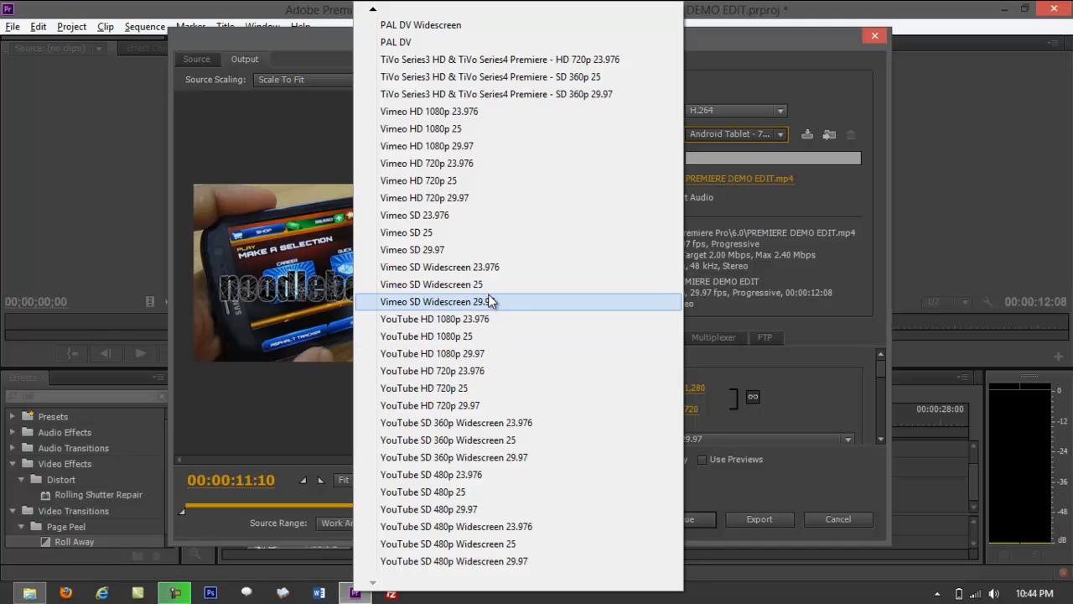
{"action": "left_click", "coordinate": [496, 372]}
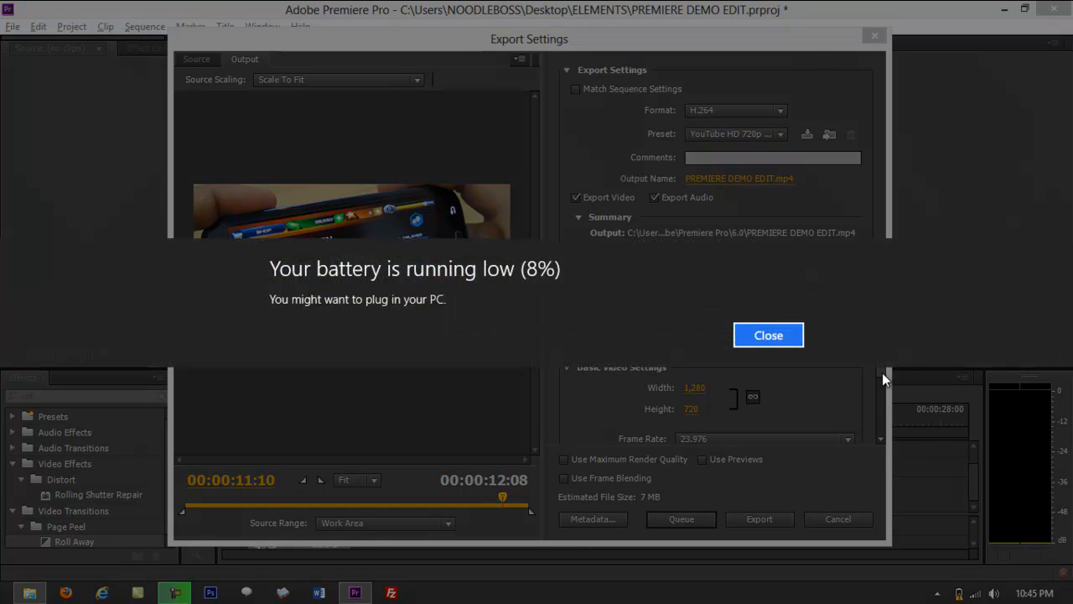
{"action": "left_click", "coordinate": [766, 340]}
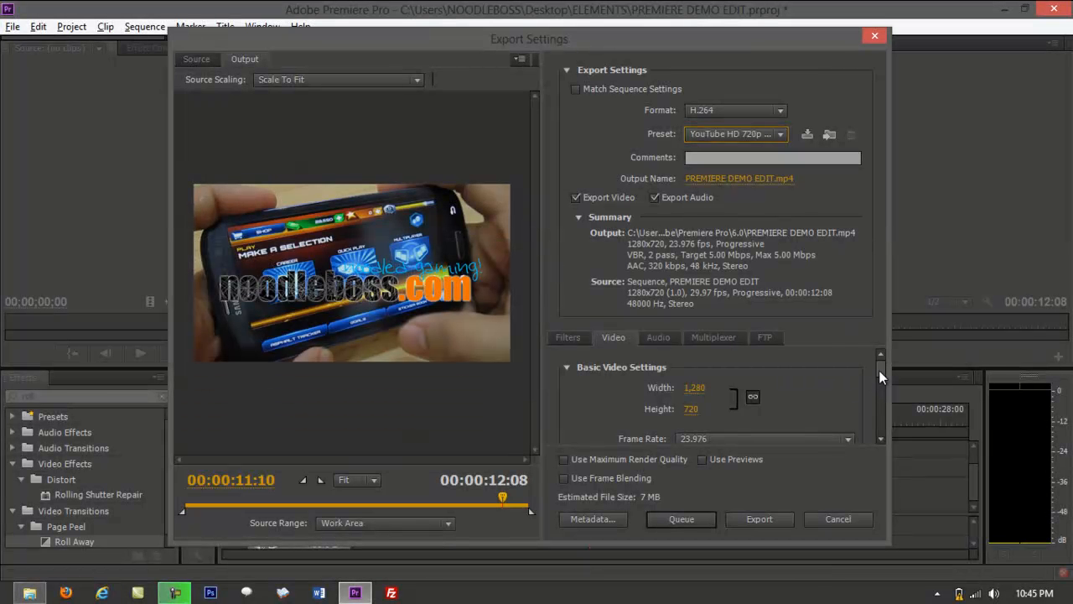
- Review the bitrate and advanced video settings, export the sequence as PREMIERE DEMO EDIT.mp4, and save the project
{"action": "left_click_drag", "start_coordinate": [879, 369], "coordinate": [875, 416]}
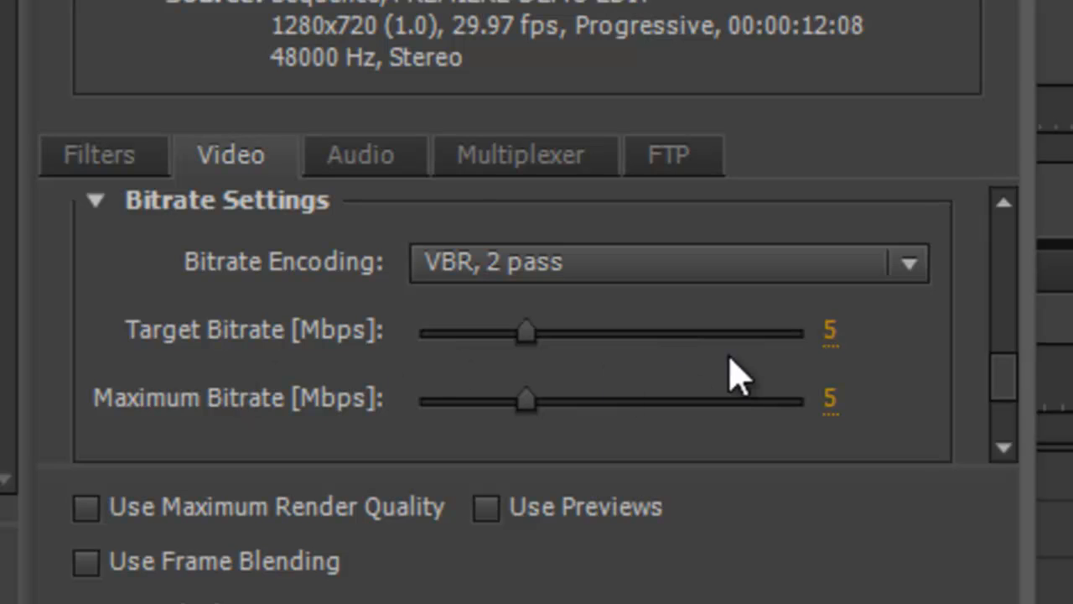
{"action": "left_click_drag", "start_coordinate": [1004, 392], "coordinate": [998, 415]}
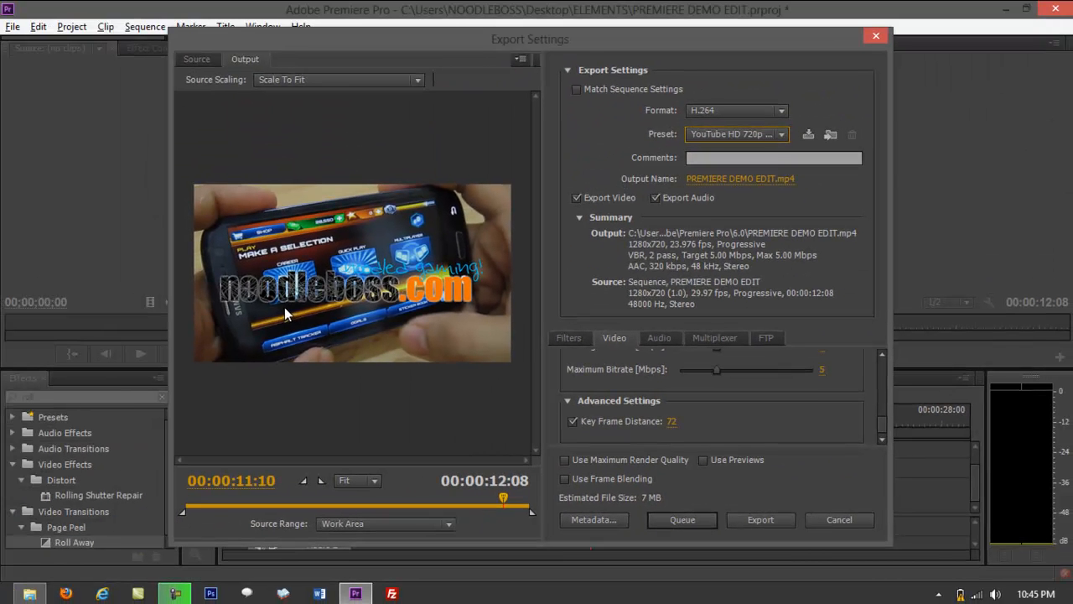
{"action": "left_click", "coordinate": [759, 524]}
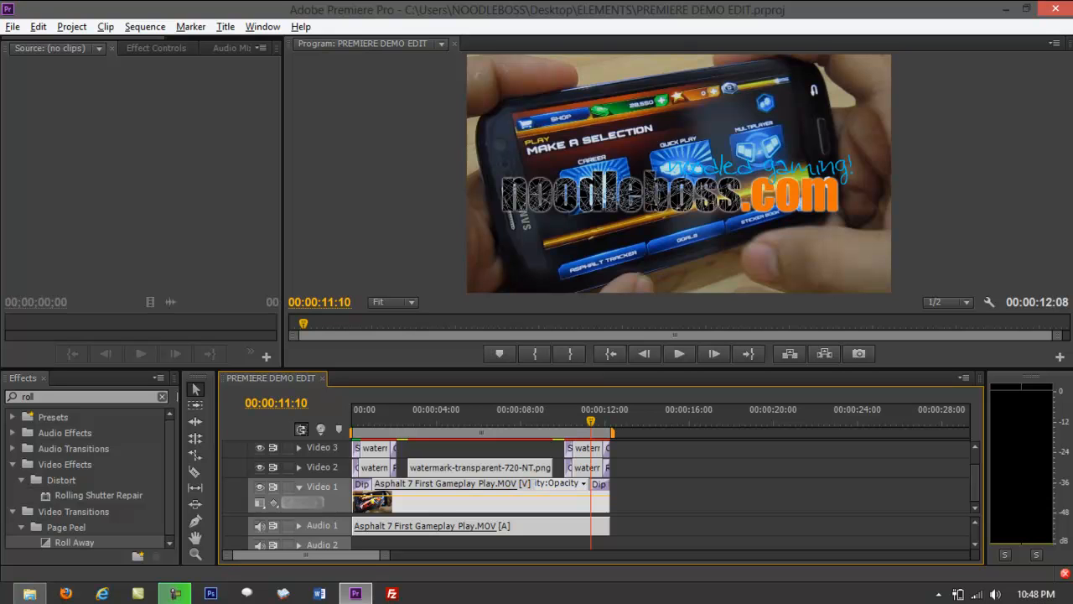
{"action": "key", "text": "ctrl+s"}
- Switch to the ELEMENTS folder and play the exported PREMIERE DEMO EDIT.mp4 through to its end, closing the player
{"action": "left_click", "coordinate": [1005, 9]}
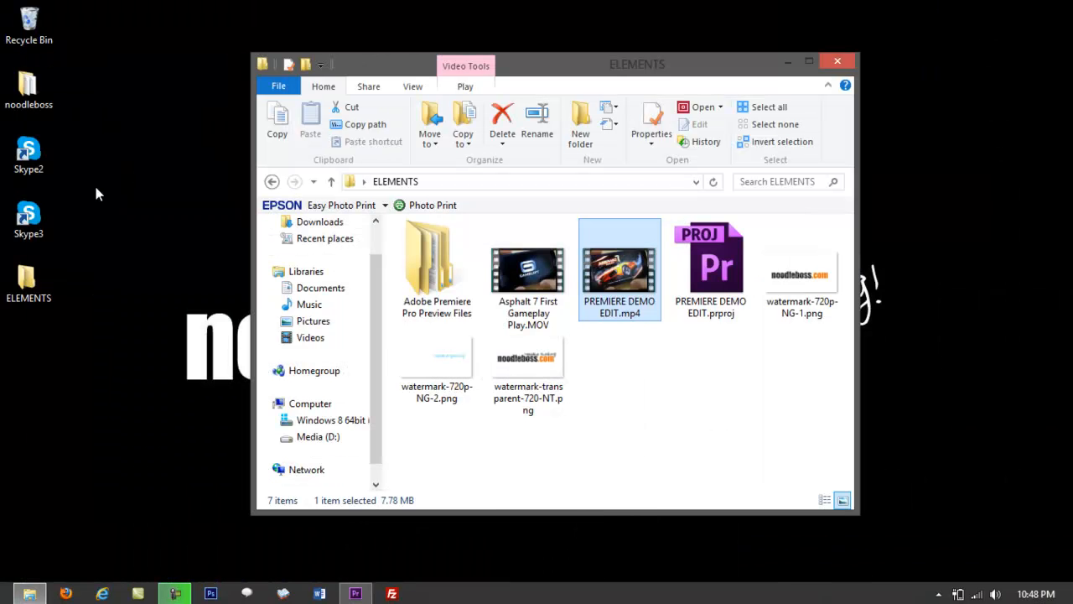
{"action": "left_click_drag", "start_coordinate": [576, 65], "coordinate": [601, 79]}
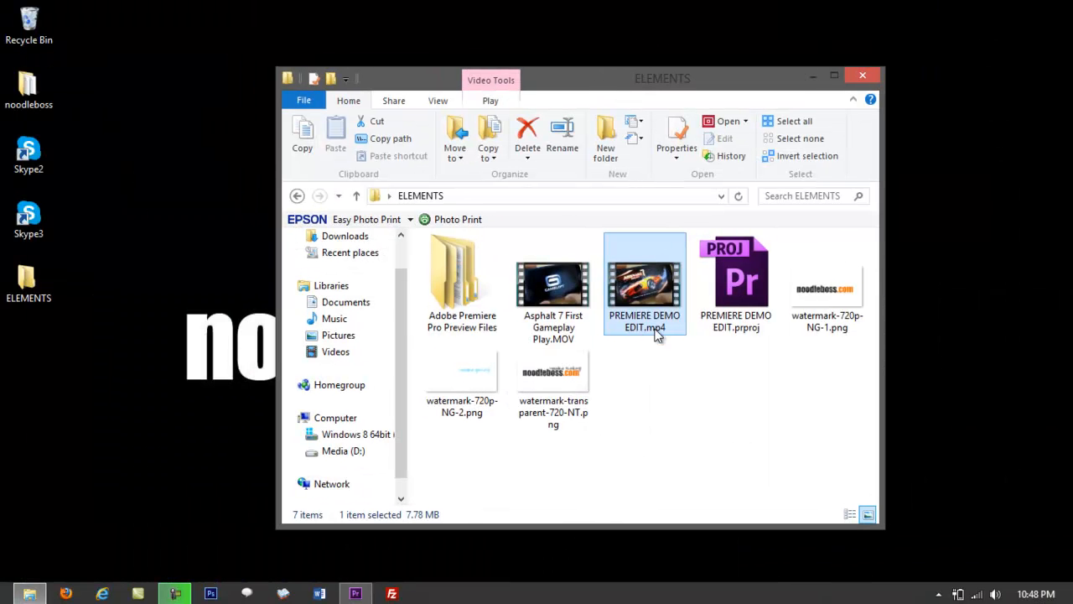
{"action": "left_click", "coordinate": [720, 474]}
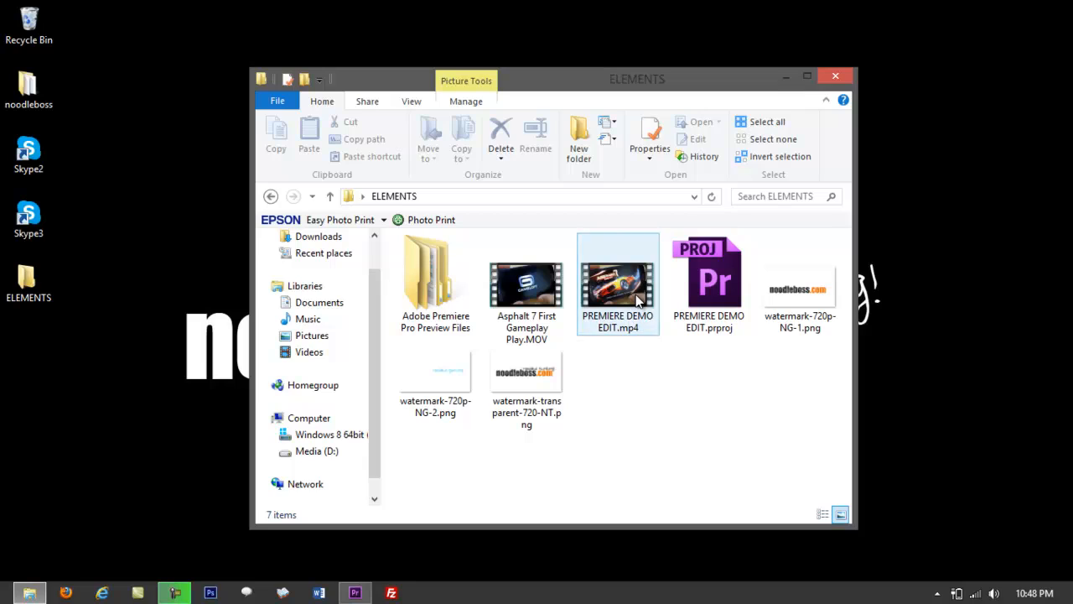
{"action": "left_click", "coordinate": [646, 329]}
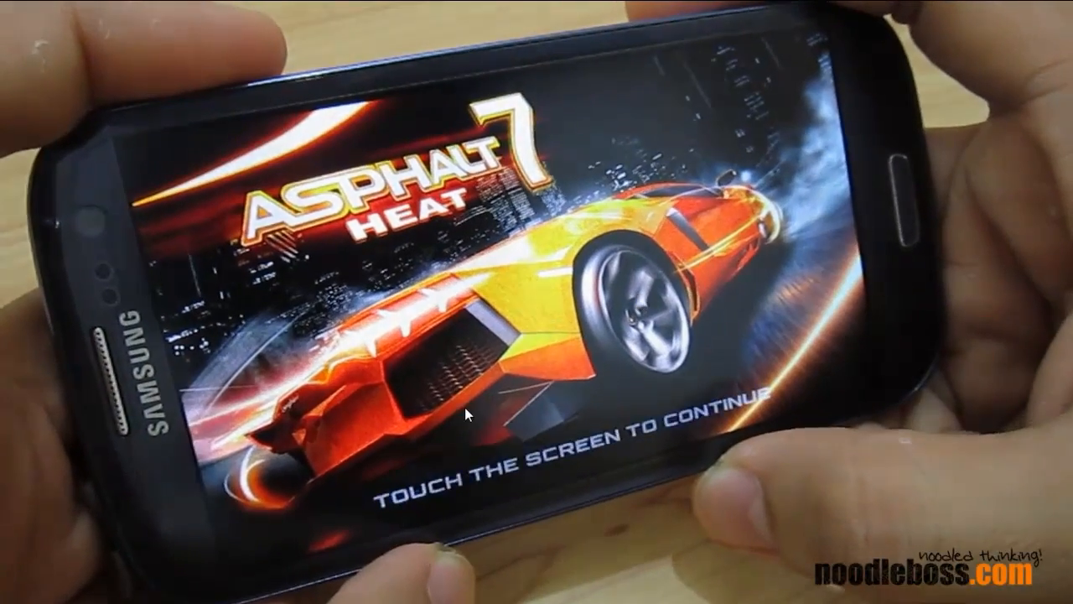
{"action": "mouse_move", "coordinate": [473, 424]}
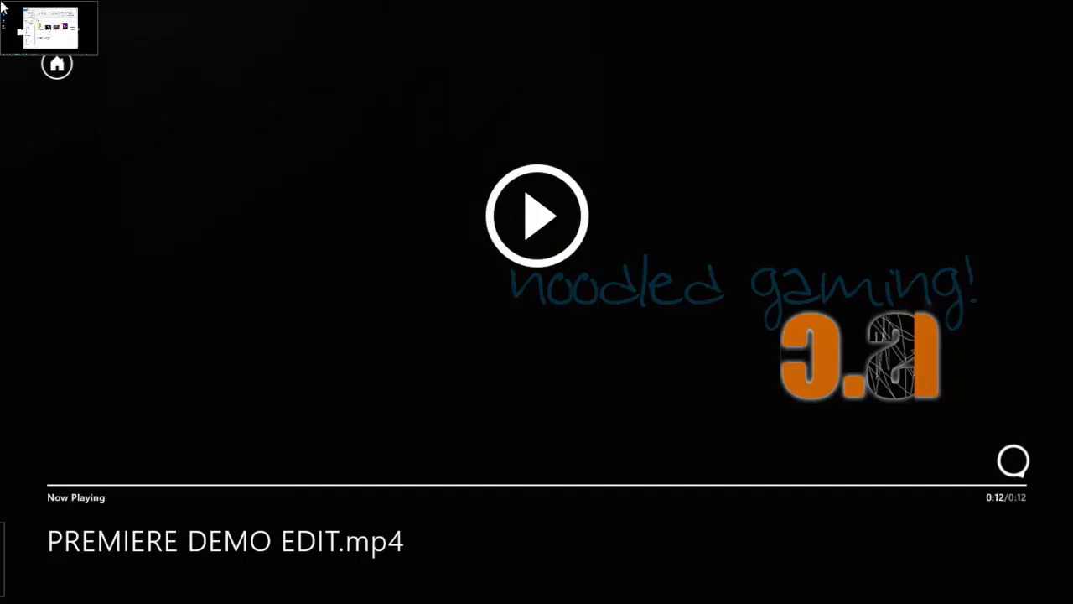
{"action": "left_click", "coordinate": [2, 6]}
{"action": "left_click", "coordinate": [654, 441]}
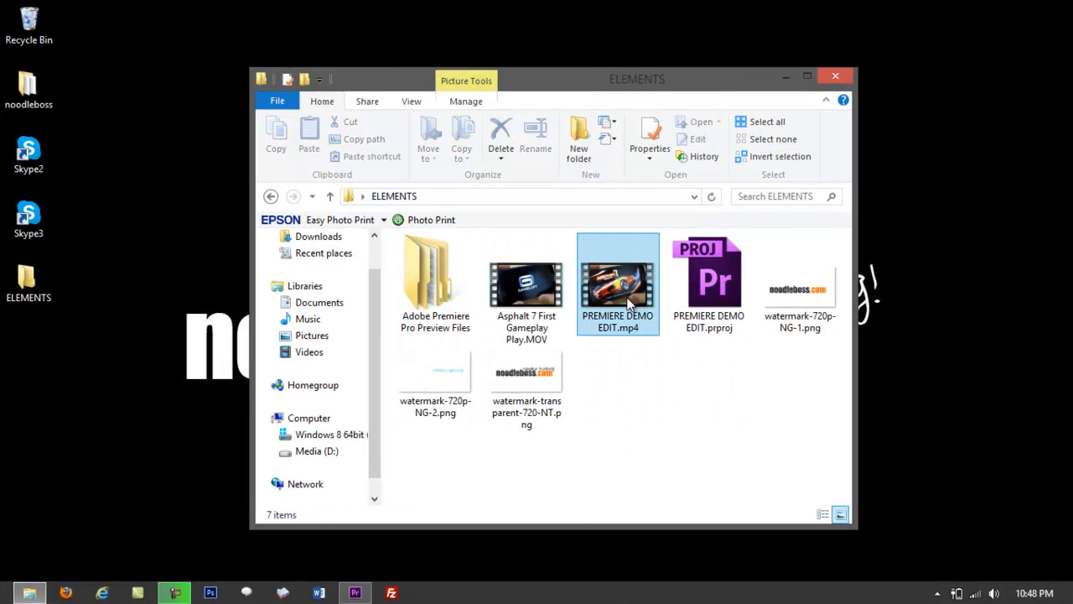
- Replay PREMIERE DEMO EDIT.mp4, pausing at 0:02 to examine the opening watermark, and close the player after it finishes
{"action": "double_click", "coordinate": [627, 297]}
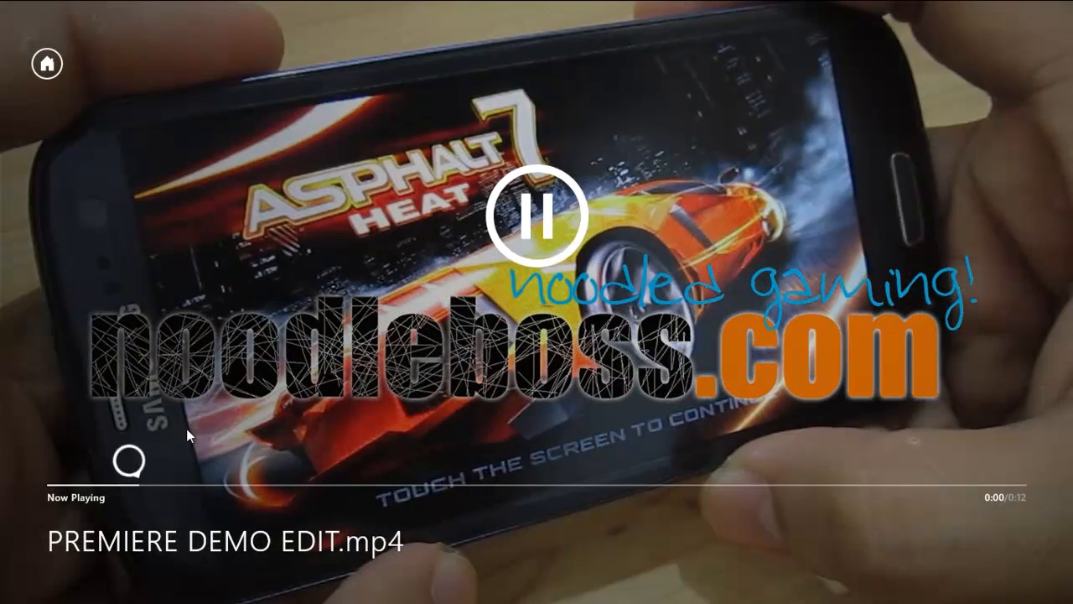
{"action": "left_click", "coordinate": [550, 259]}
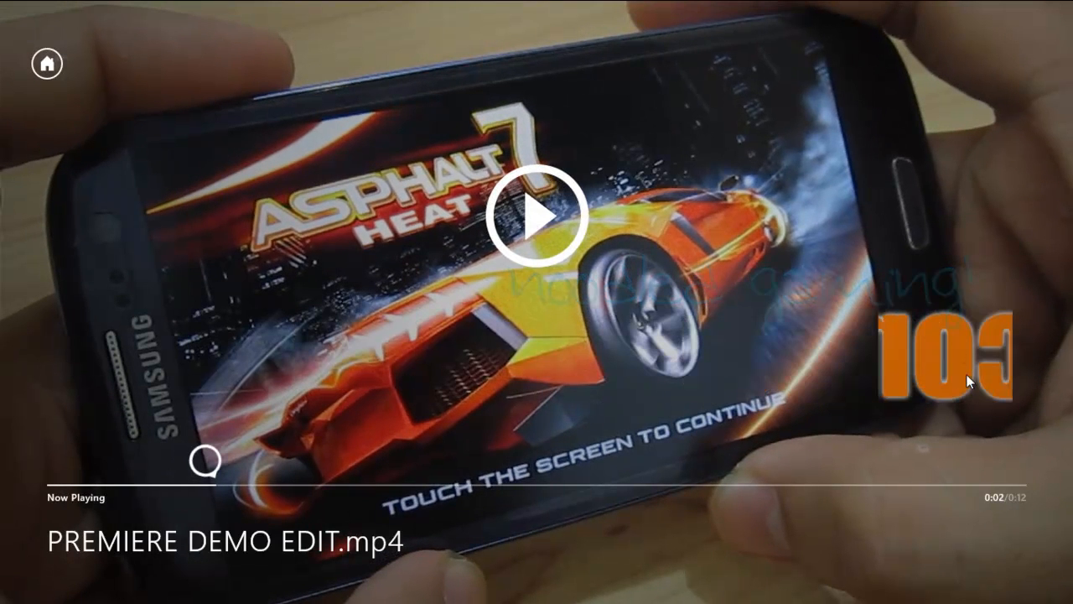
{"action": "left_click", "coordinate": [529, 227]}
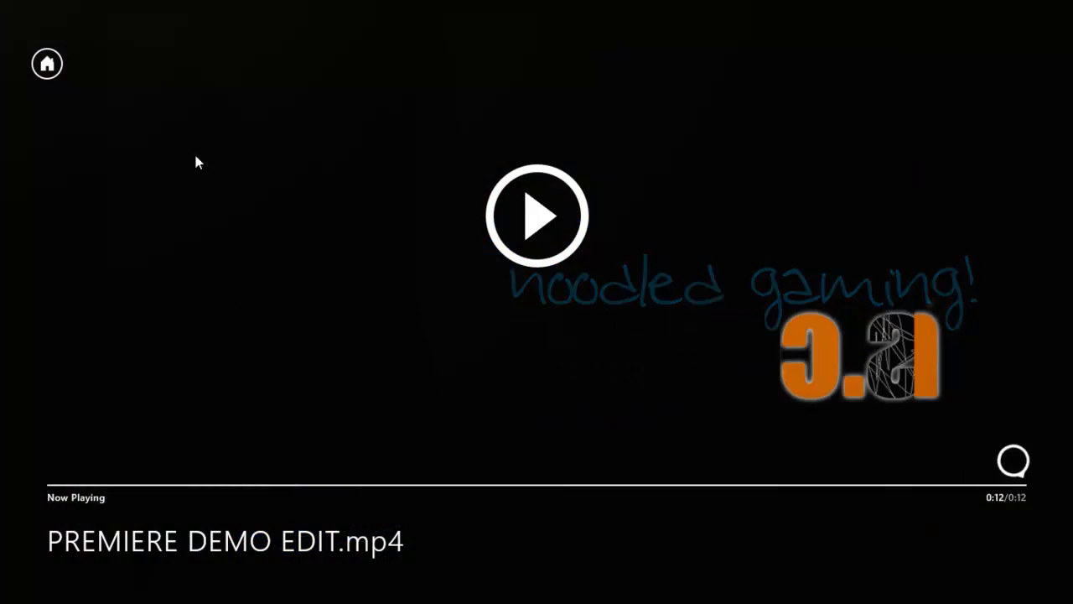
{"action": "left_click", "coordinate": [34, 25]}
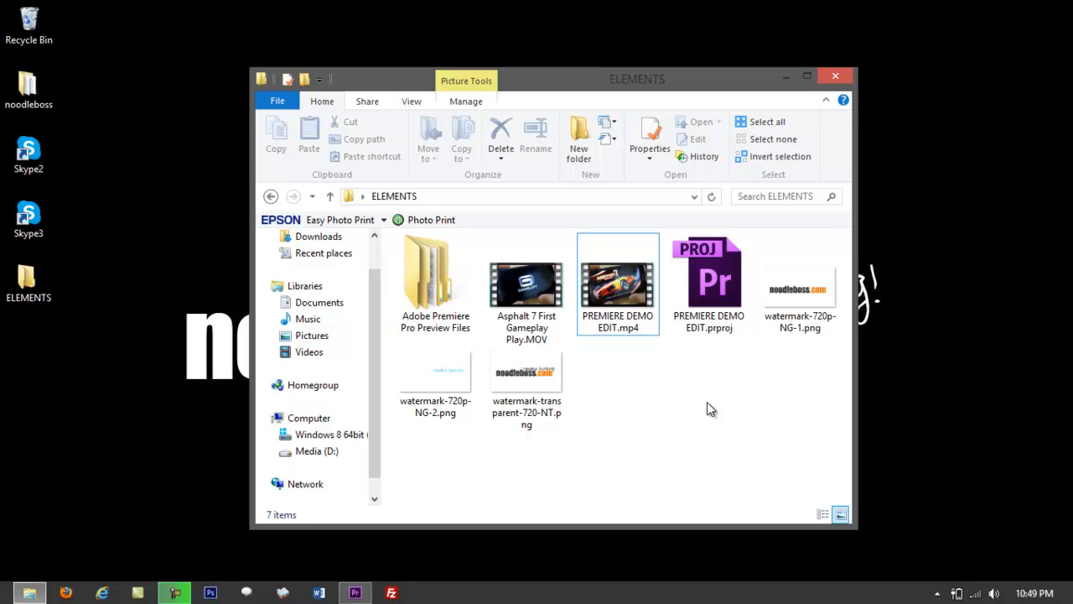
- Leave the ELEMENTS folder and switch back to the PREMIERE DEMO EDIT project in Adobe Premiere Pro
{"action": "left_click", "coordinate": [611, 295]}
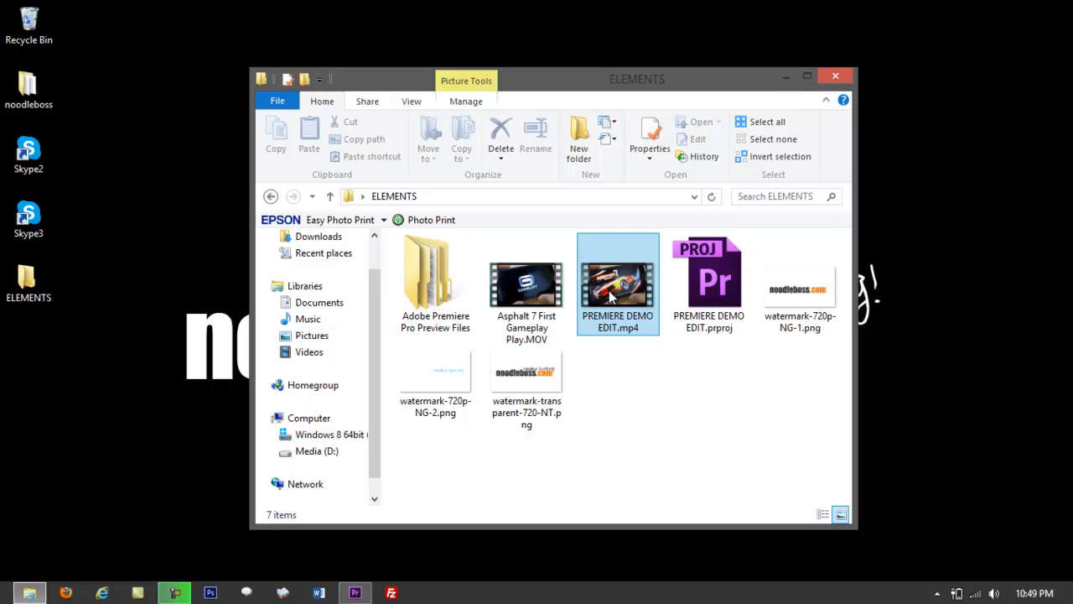
{"action": "left_click_drag", "start_coordinate": [636, 81], "coordinate": [655, 87]}
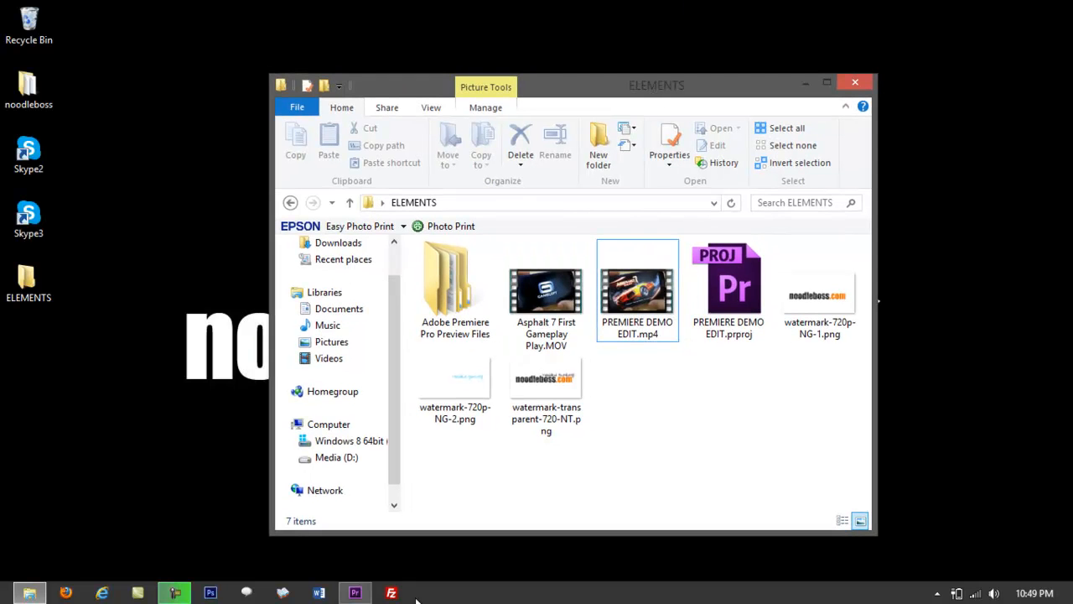
{"action": "left_click", "coordinate": [355, 593]}
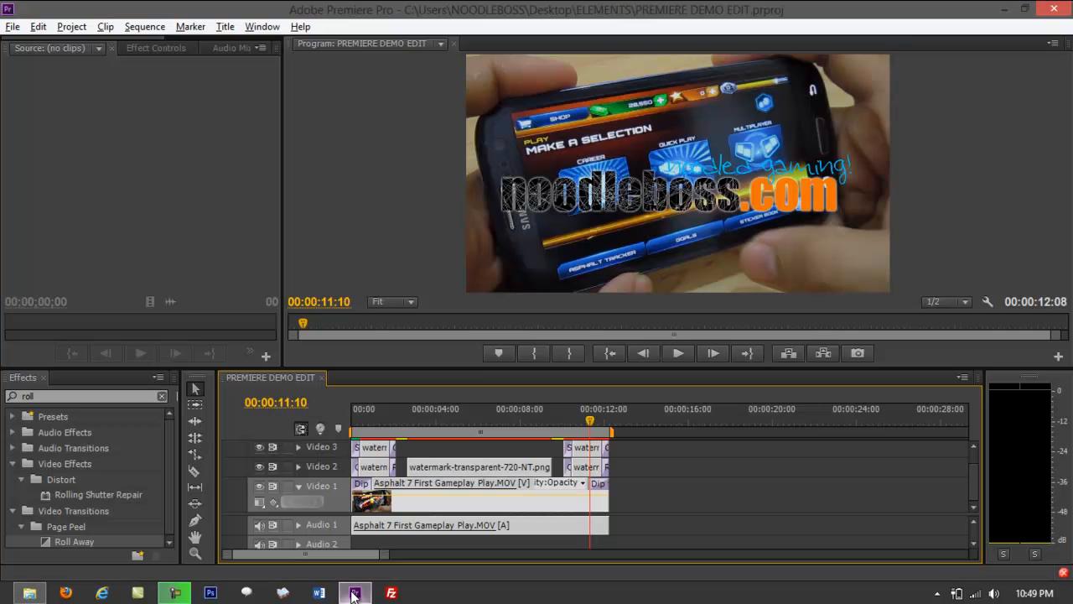